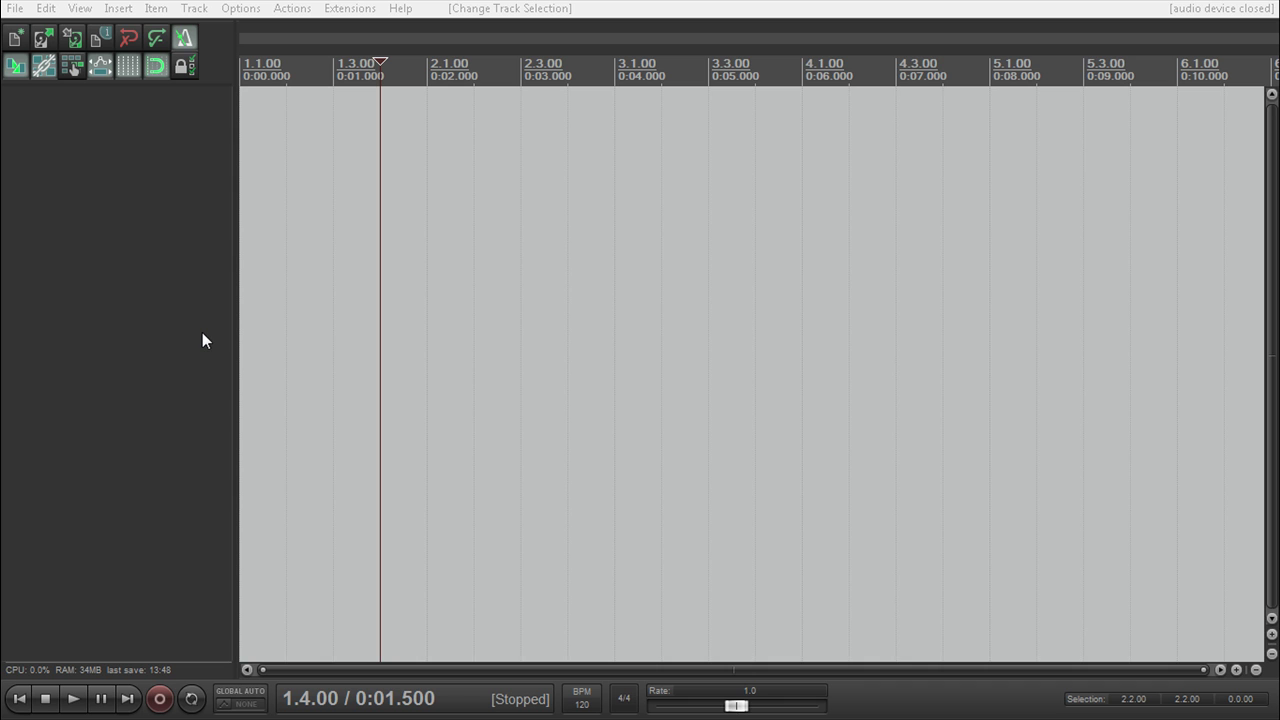
Clear the track selection and open the Mixer from the View menu, docked below the arrange view
click(132, 326)
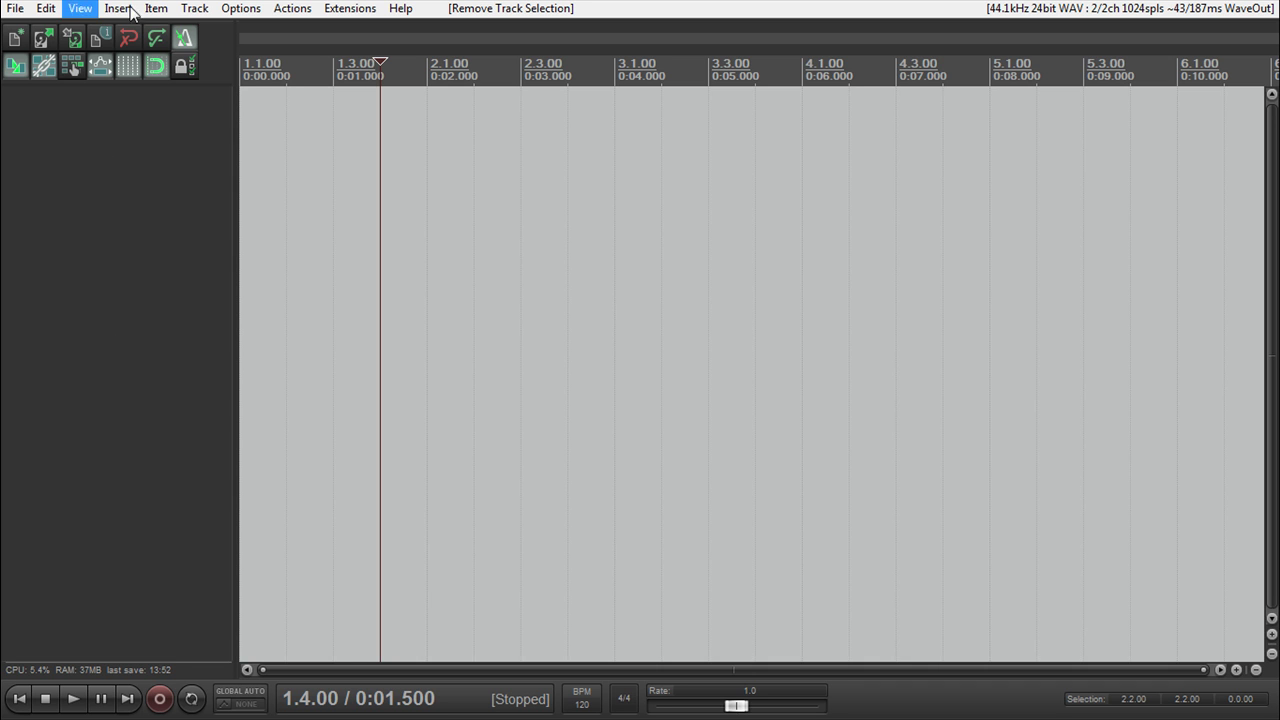
click(88, 9)
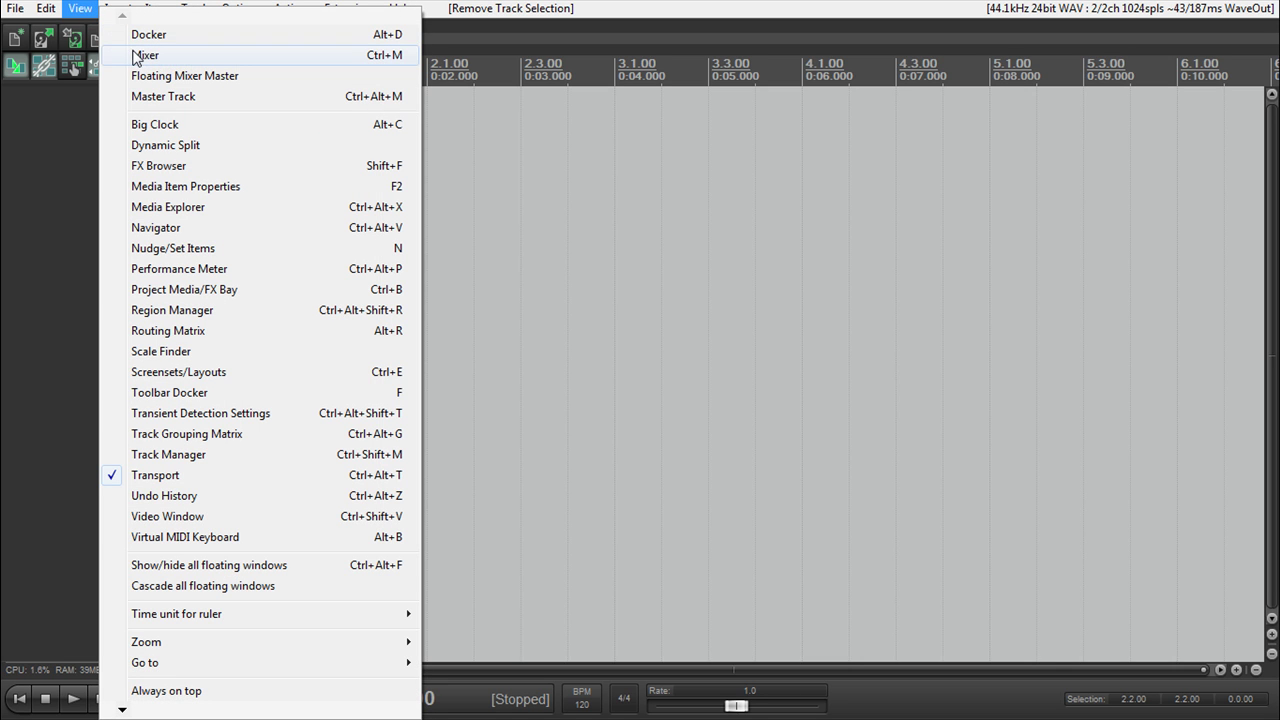
click(165, 55)
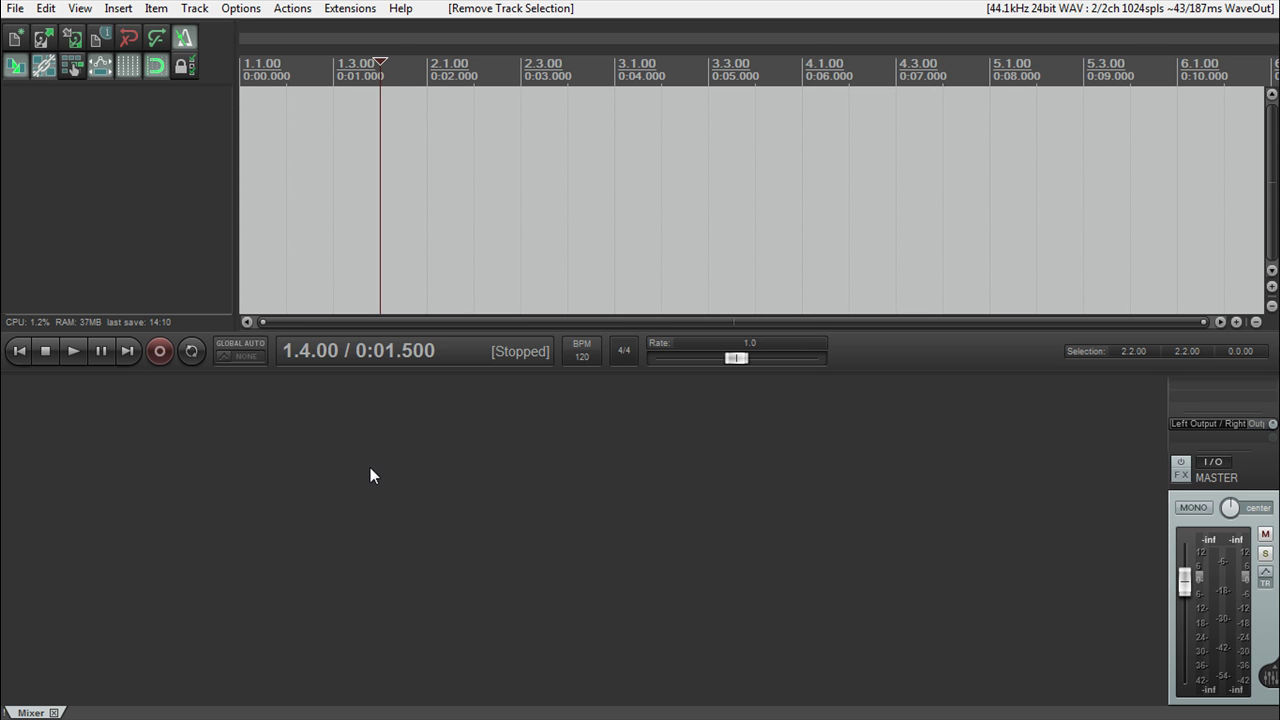
Uncheck 'Show multiple rows of tracks when size permits' in the mixer's context menu
right_click(430, 469)
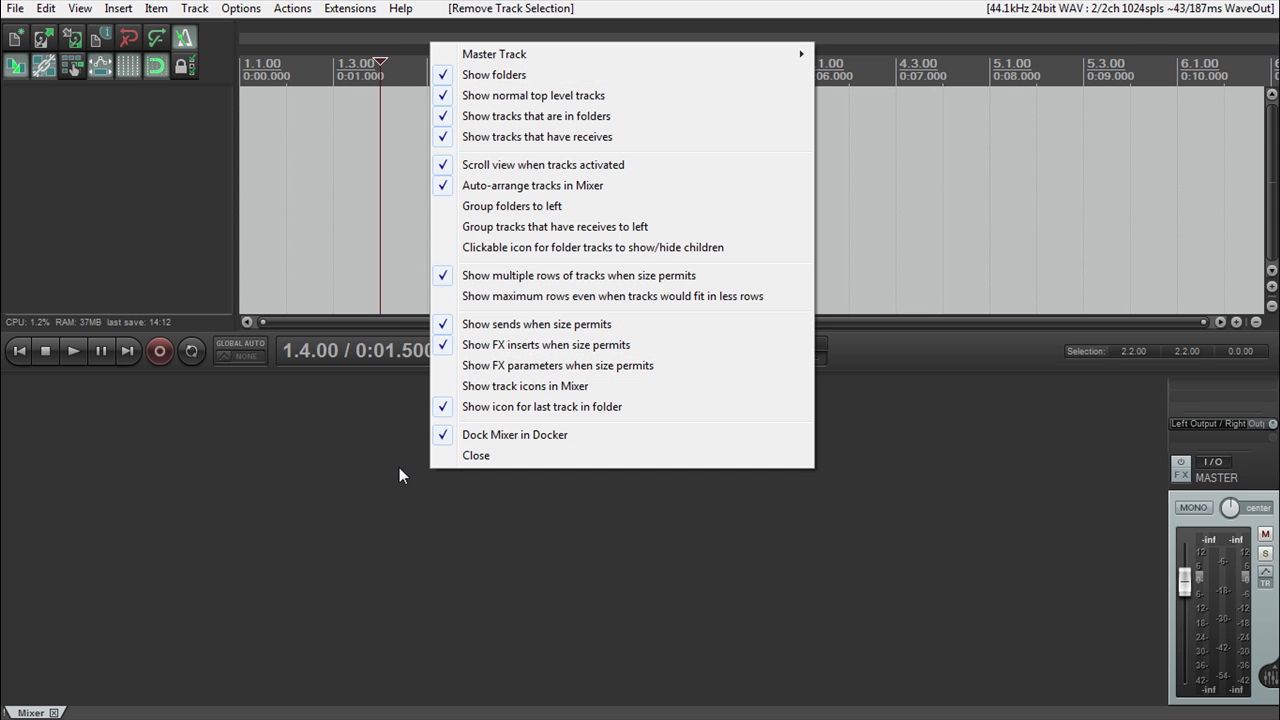
click(658, 280)
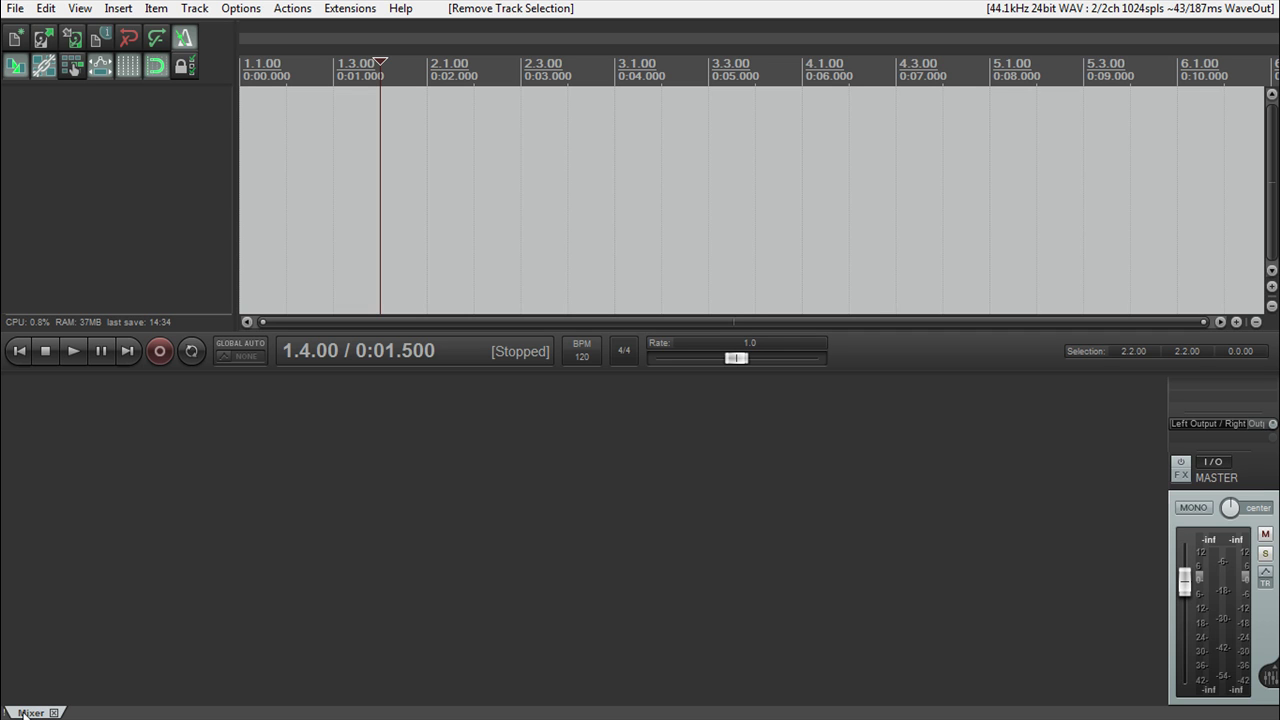
Dock the mixer on the left edge and show the master track in its own docker on the right
drag(35, 712, 31, 695)
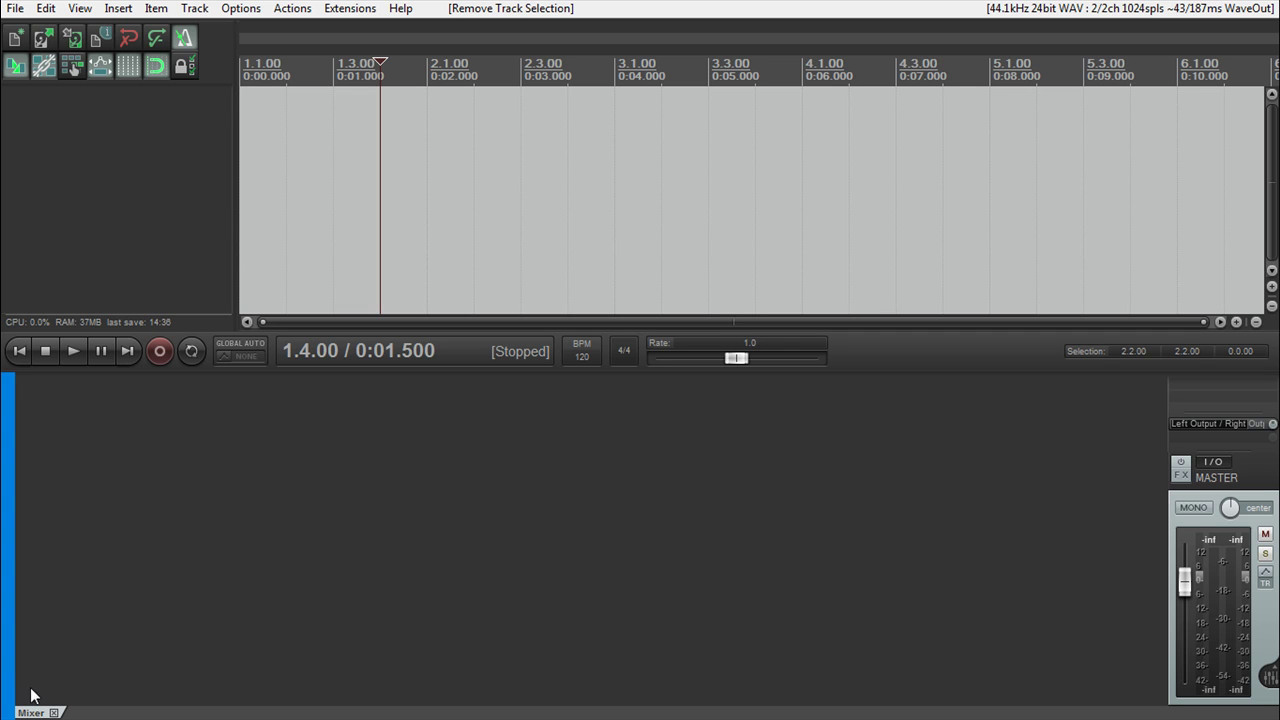
drag(23, 619, 3, 358)
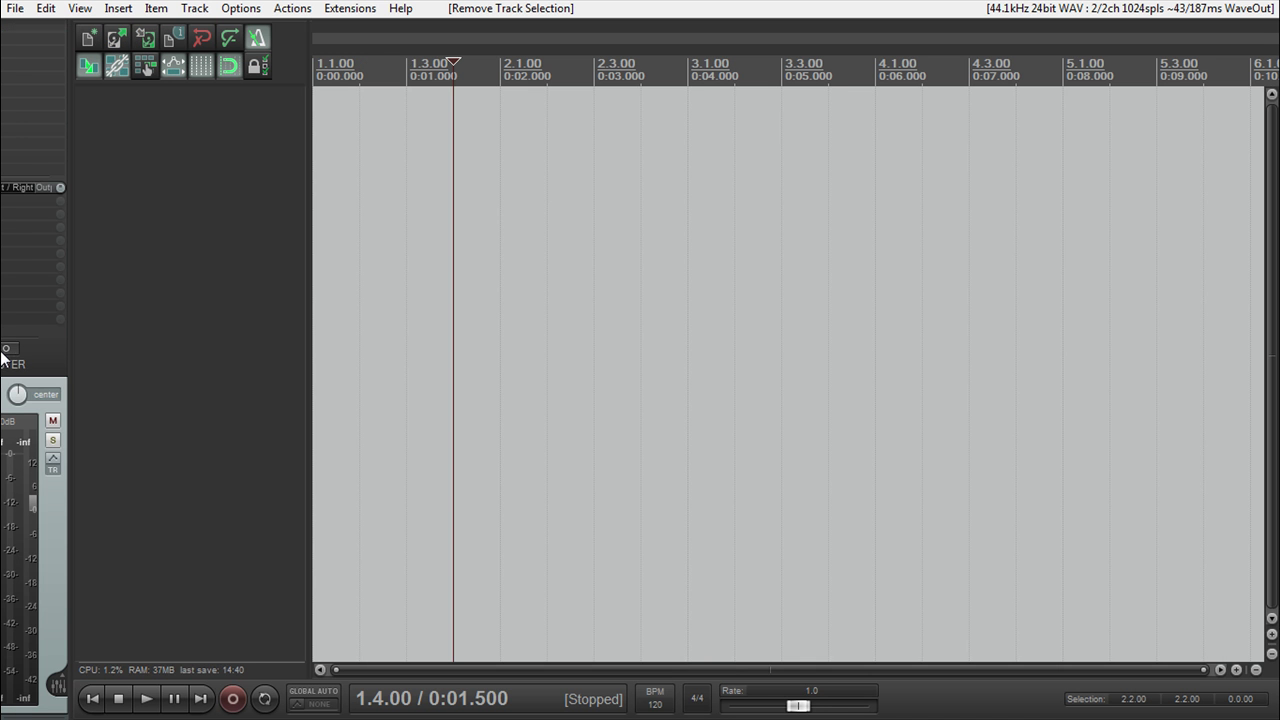
right_click(50, 518)
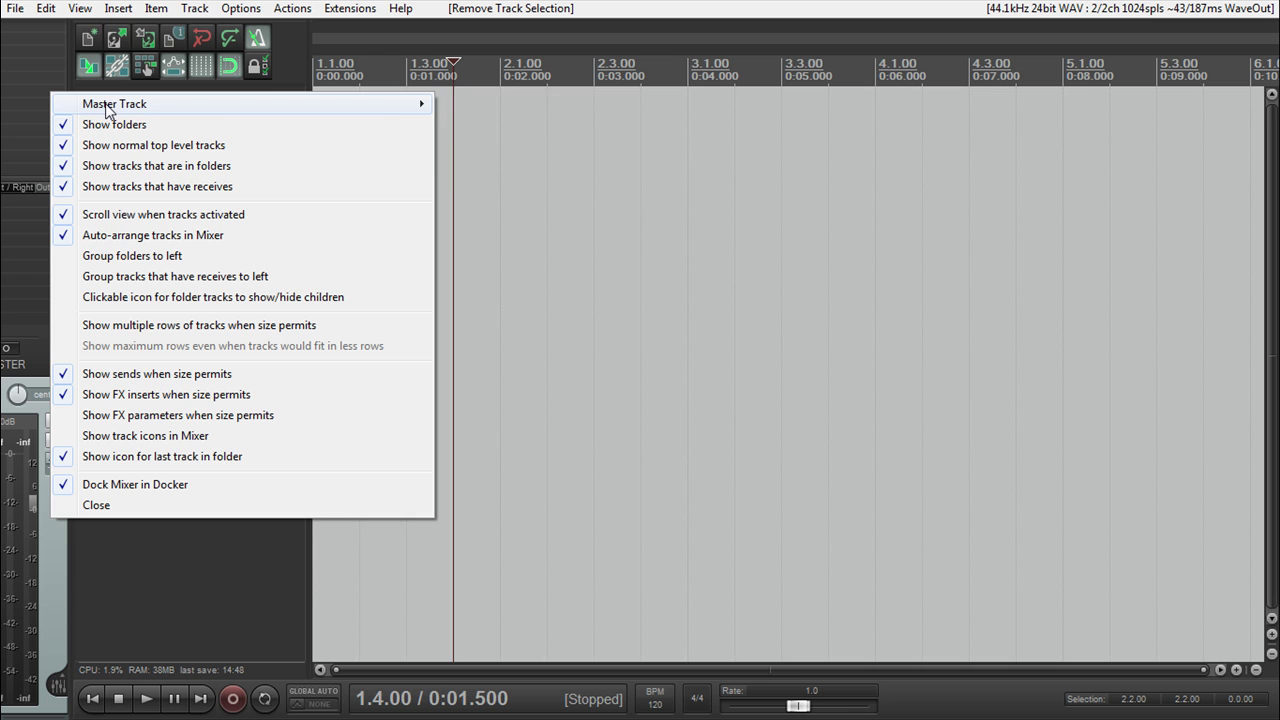
mouse_move(113, 110)
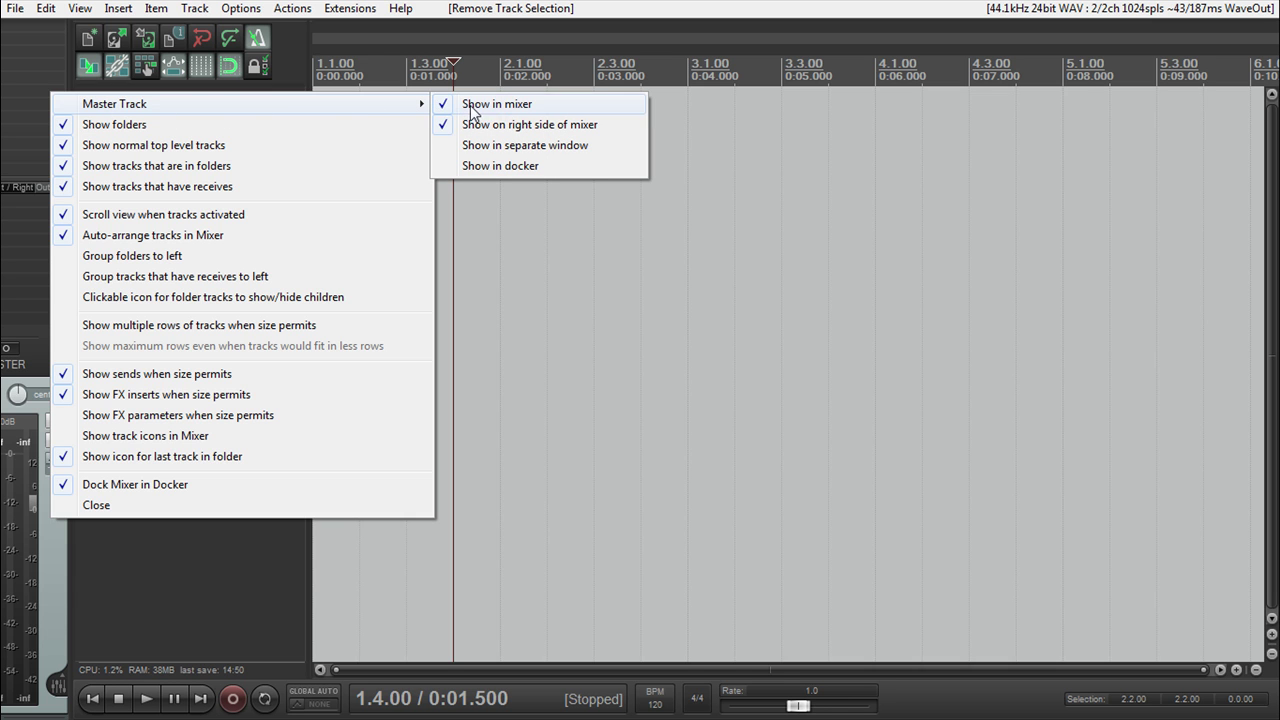
click(501, 166)
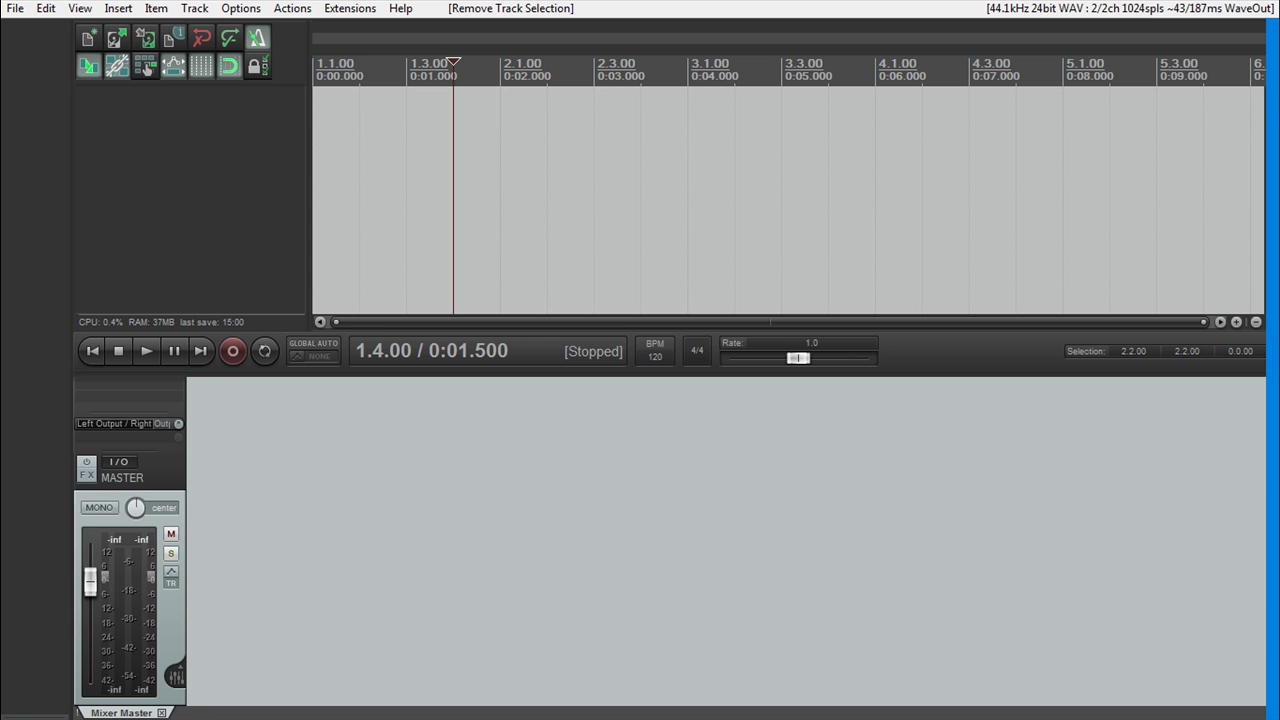
drag(1265, 540, 1200, 330)
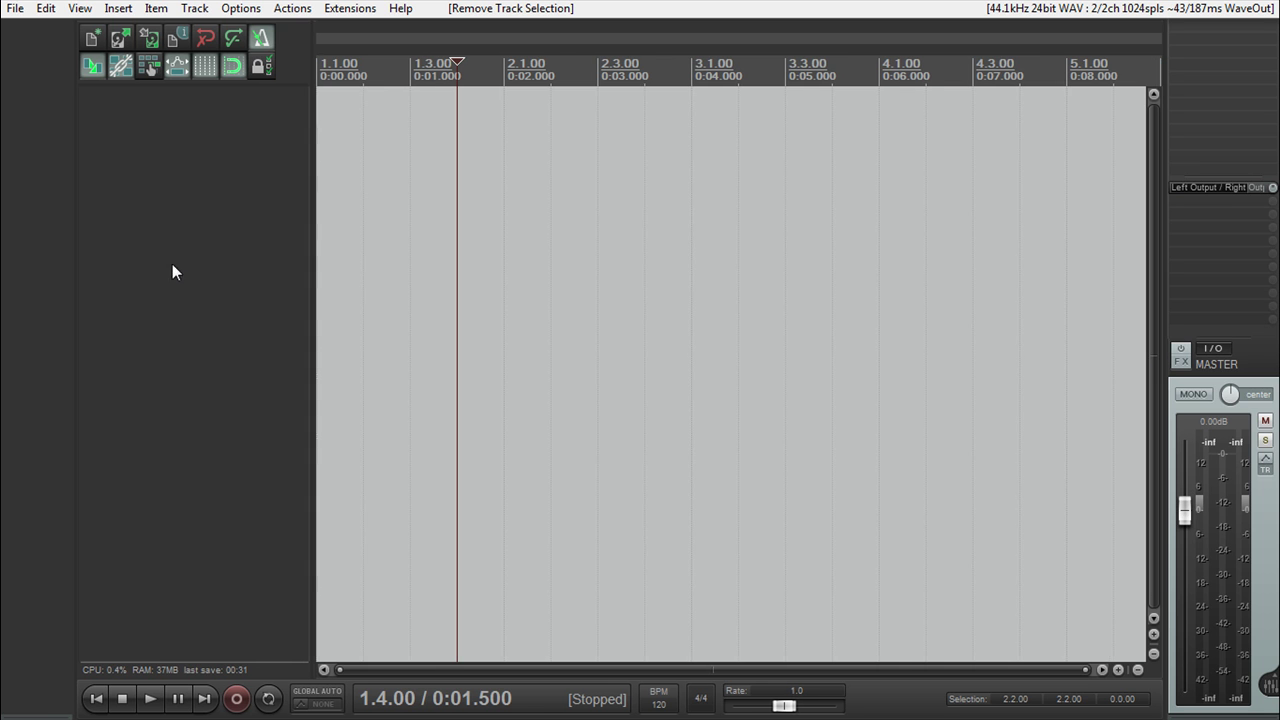
Add the first three tracks, widen the mixer dock, and shrink tracks to minimum height
double_click(201, 288)
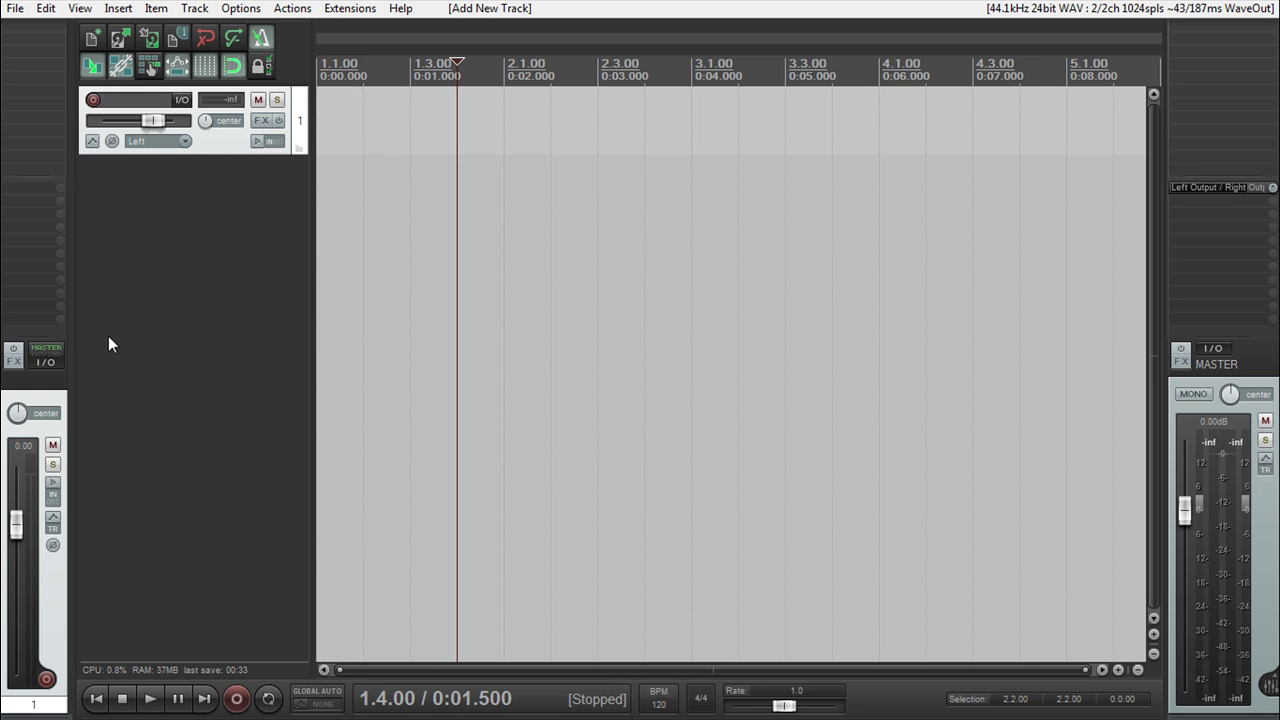
drag(76, 354, 70, 356)
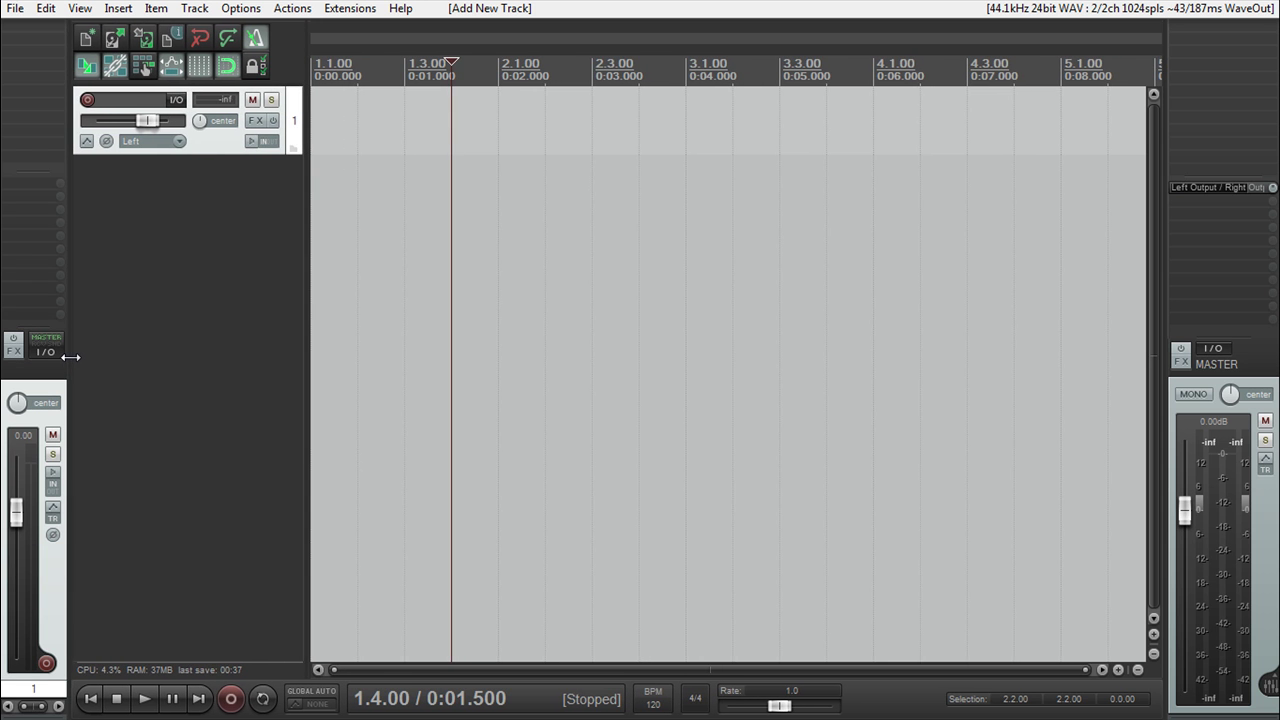
double_click(226, 332)
double_click(219, 436)
click(220, 436)
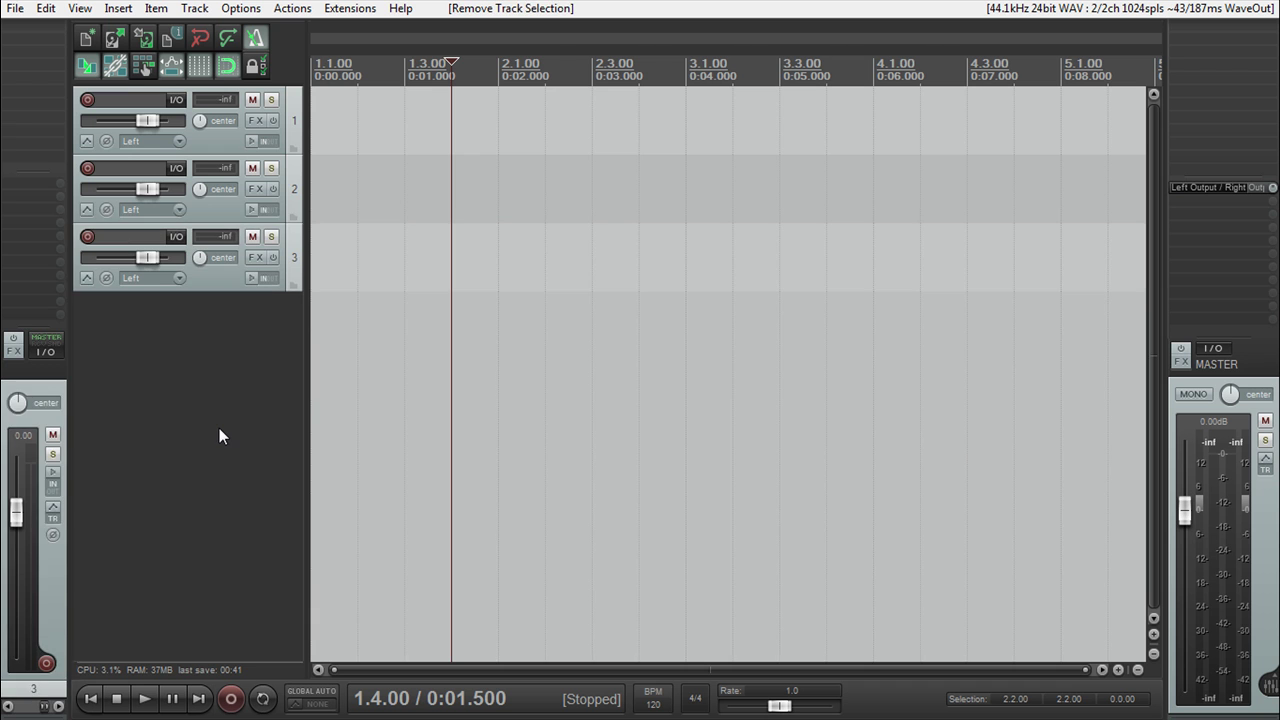
click(294, 188)
click(292, 150)
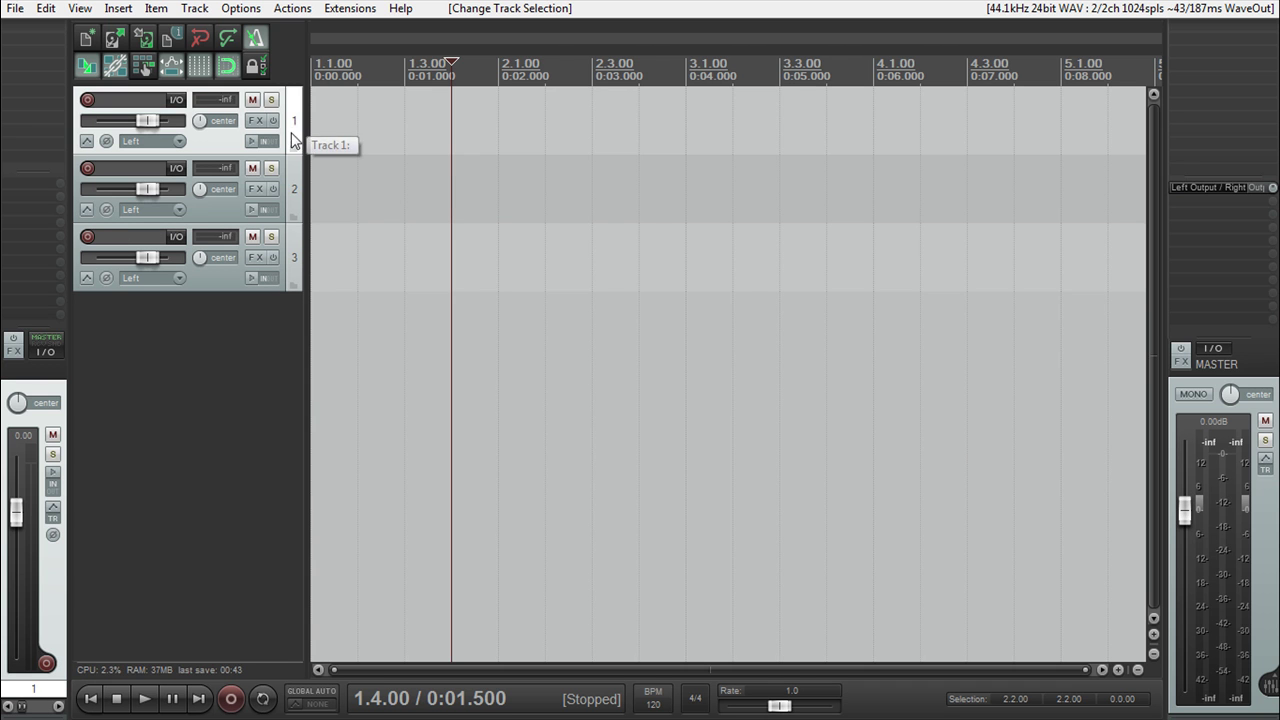
click(294, 203)
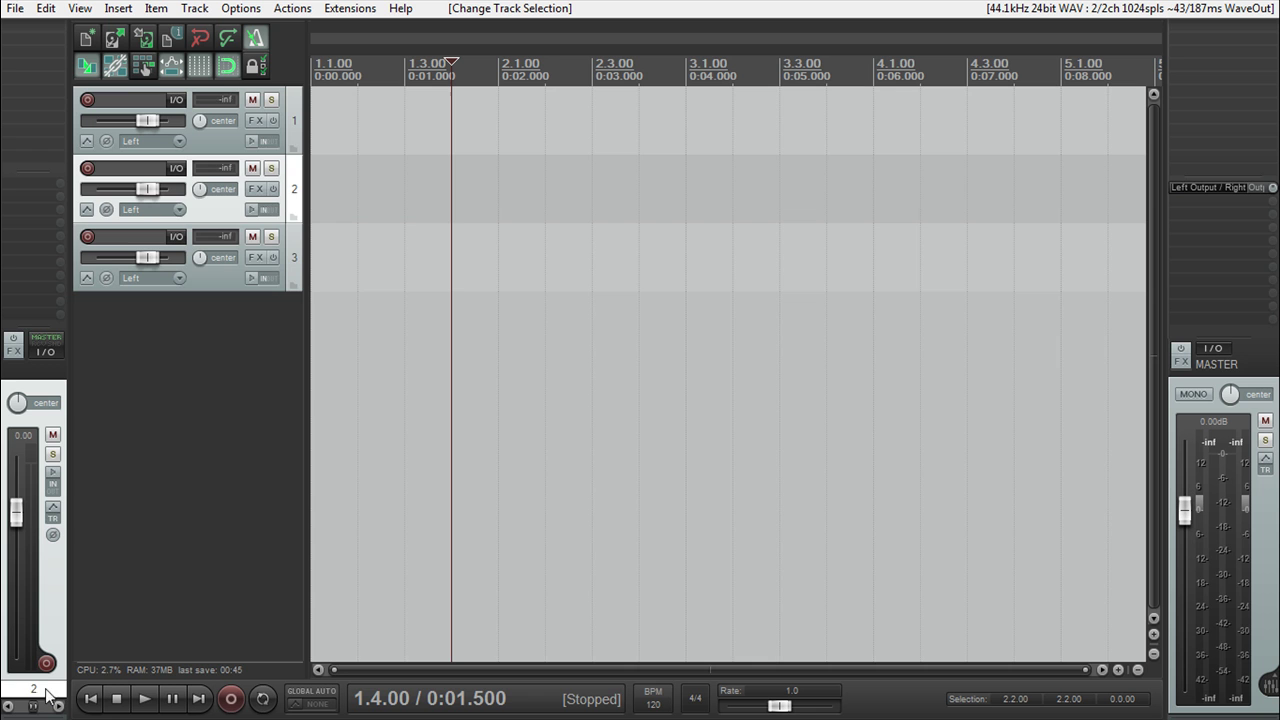
click(294, 256)
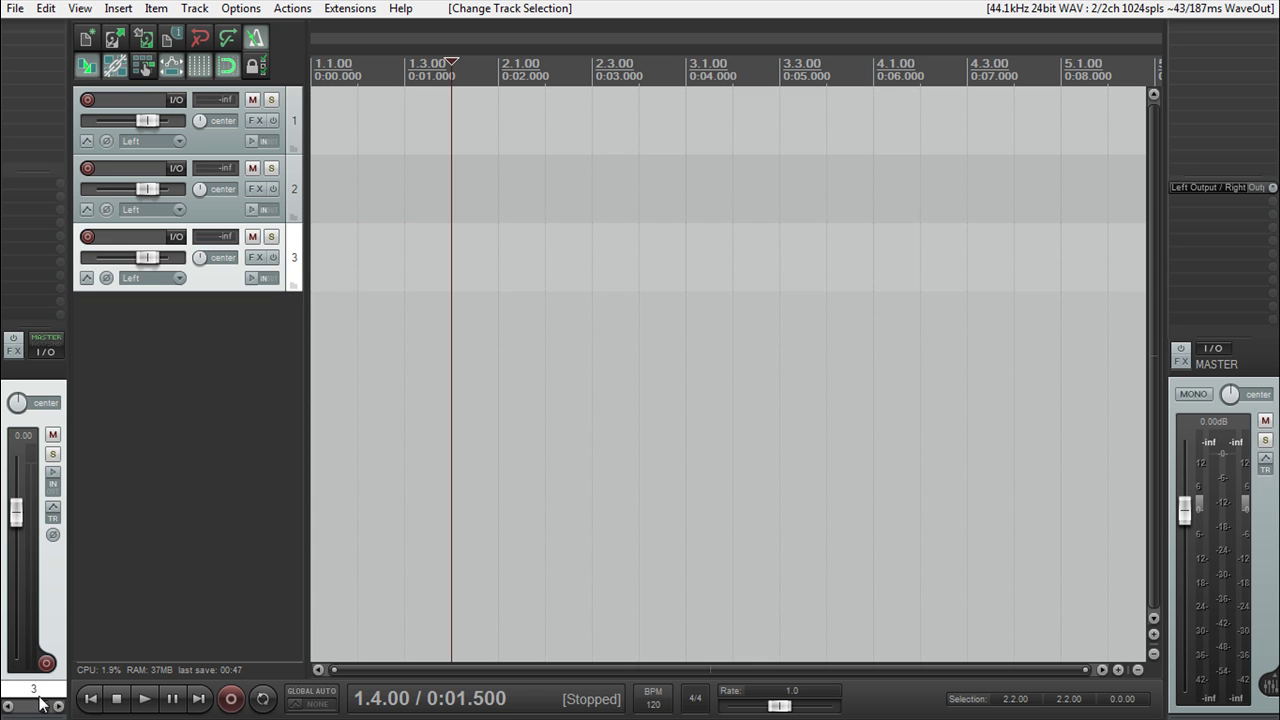
click(1153, 653)
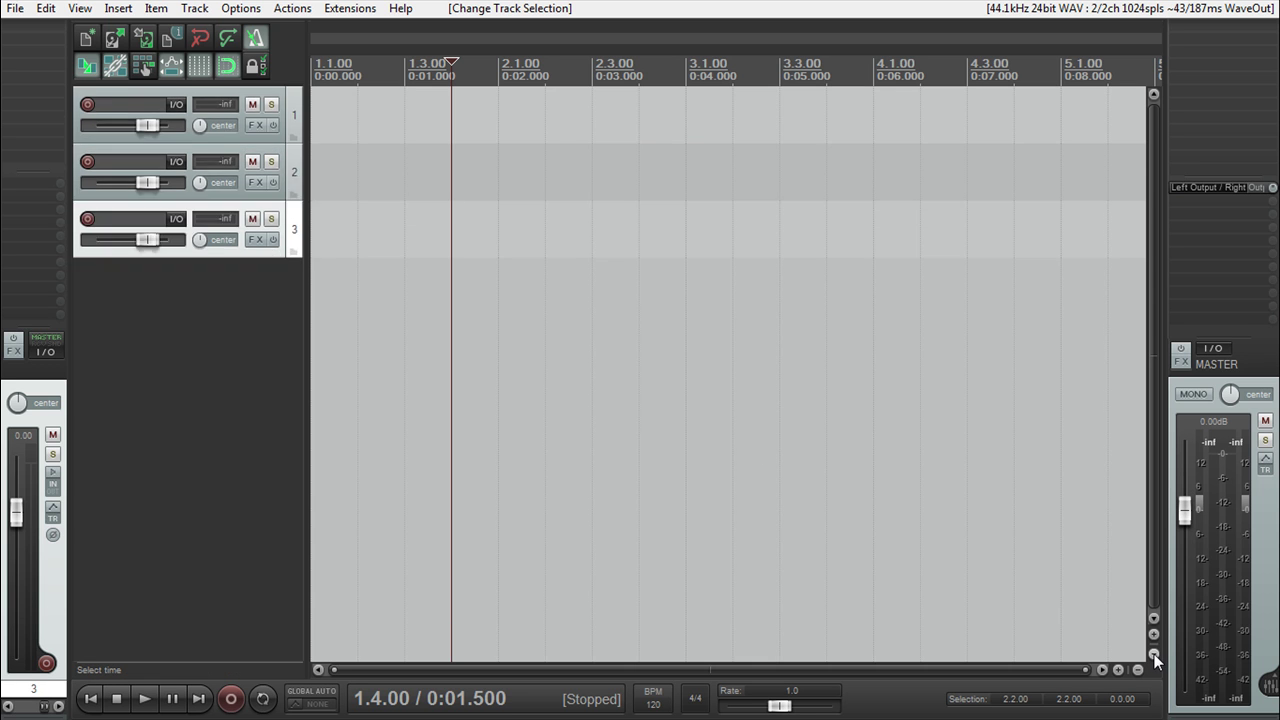
Add more tracks by double-clicking the empty area until the project holds 16 tracks
click(210, 251)
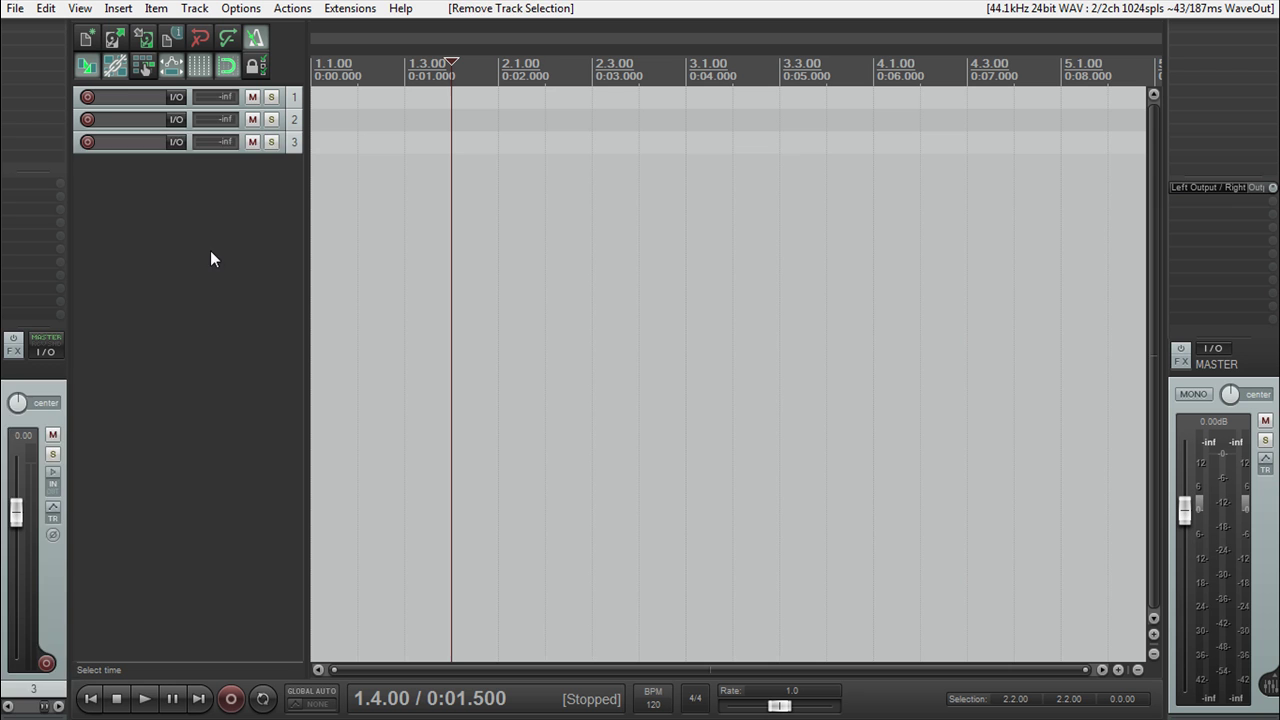
double_click(174, 313)
double_click(220, 445)
double_click(225, 463)
double_click(225, 463)
double_click(225, 463)
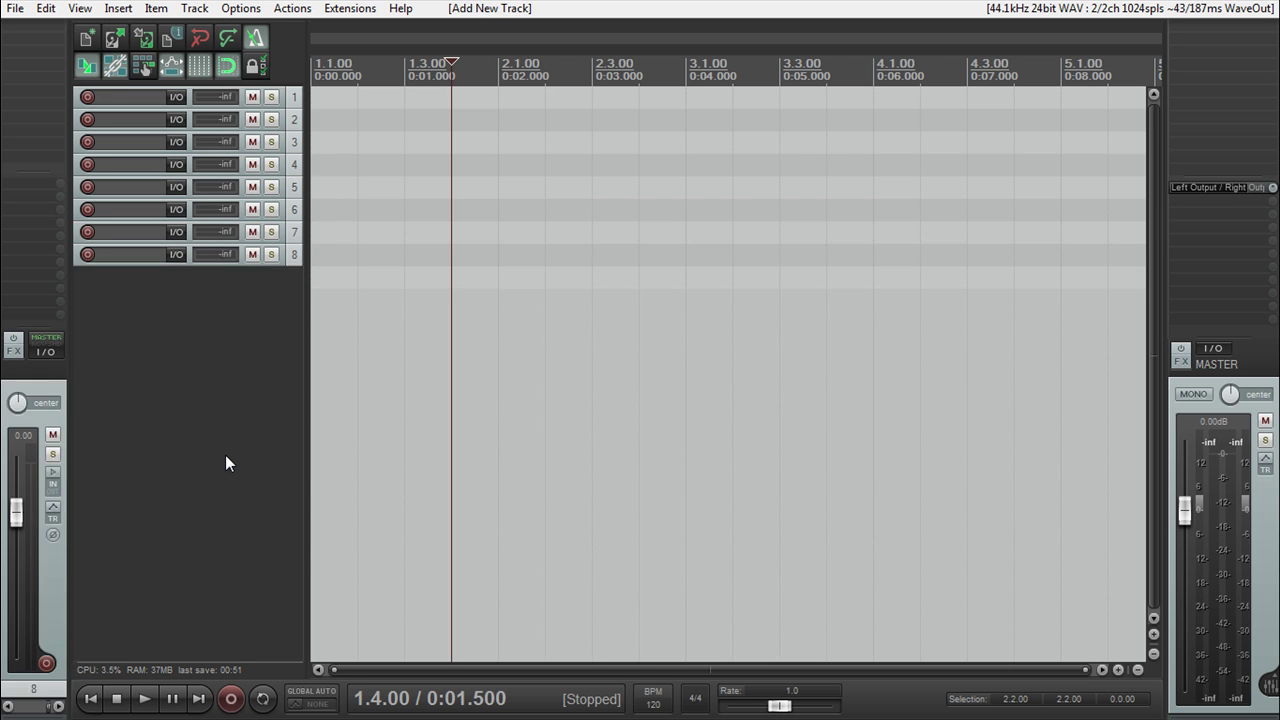
double_click(225, 455)
double_click(225, 455)
double_click(225, 455)
double_click(230, 507)
double_click(230, 507)
double_click(230, 507)
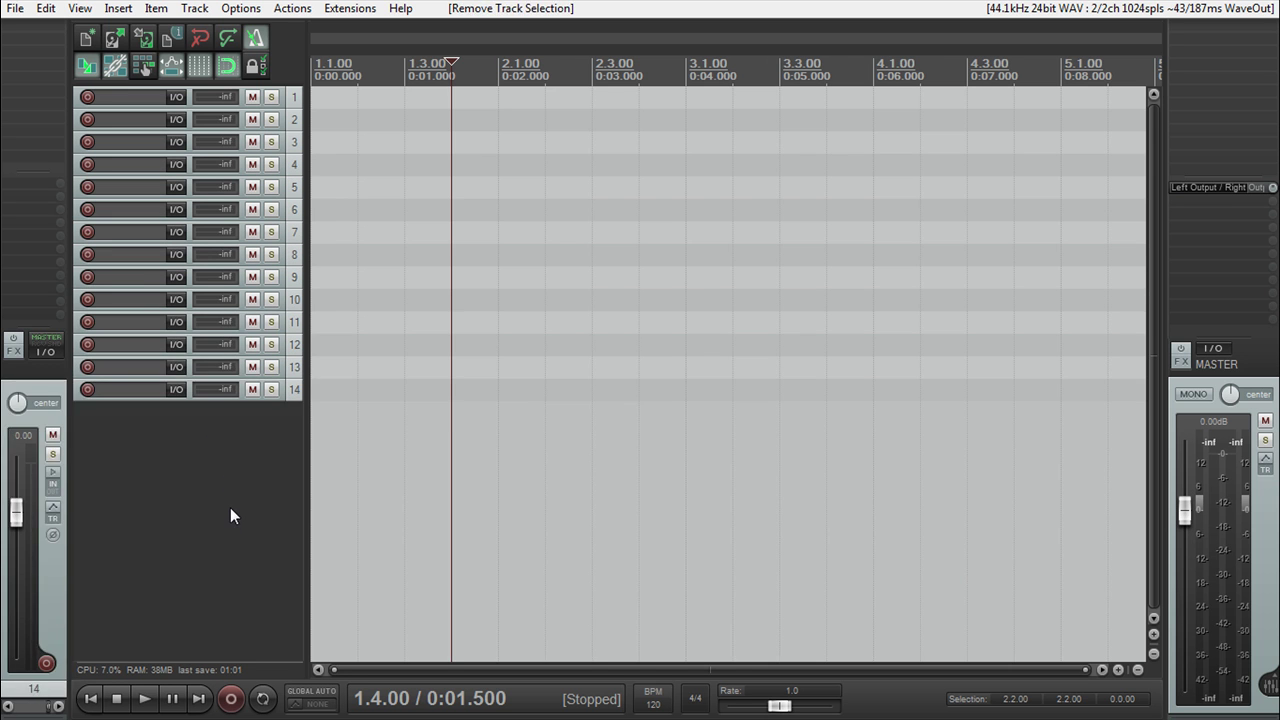
double_click(230, 507)
double_click(230, 508)
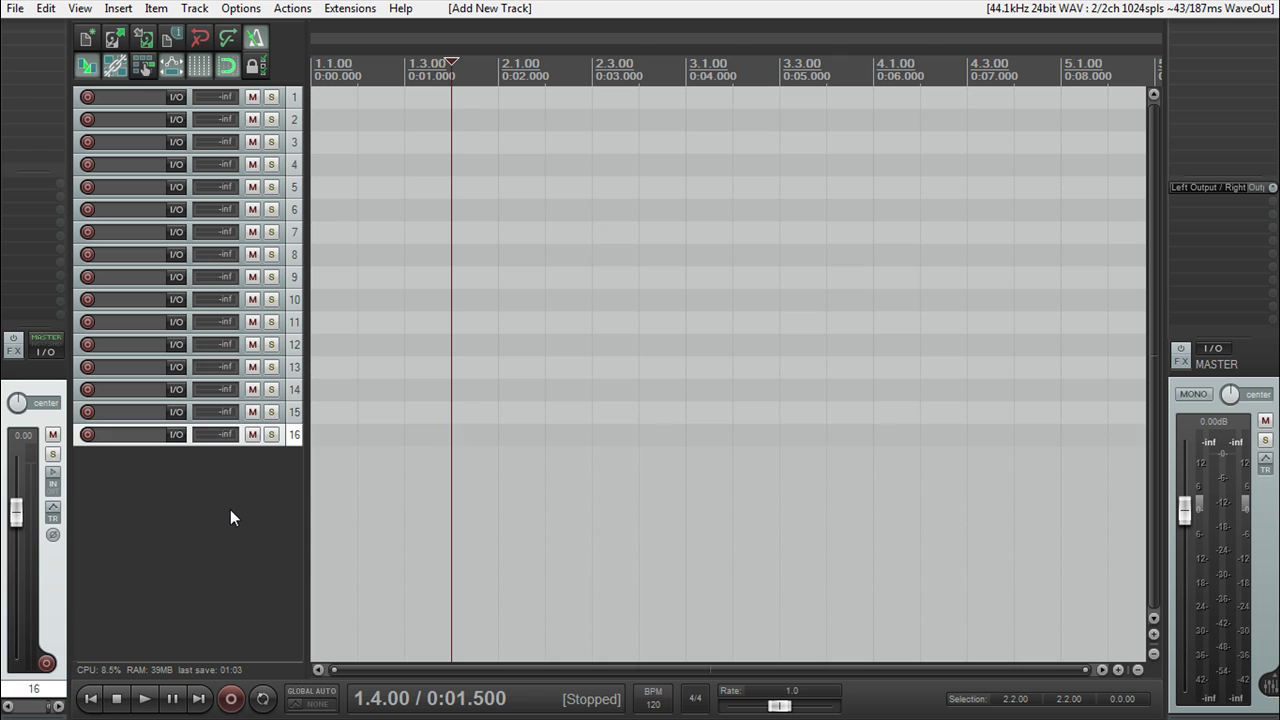
Select tracks 8, 7, 6 and then 5
click(297, 255)
click(298, 233)
click(297, 209)
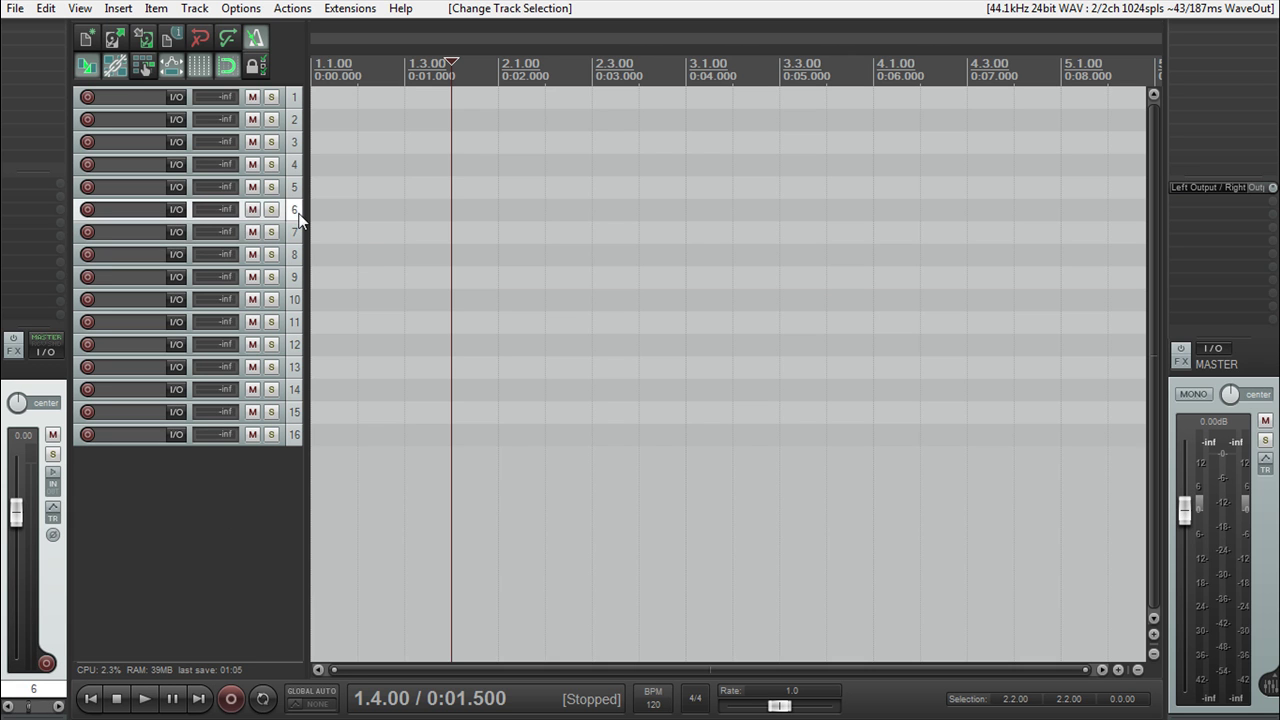
click(296, 187)
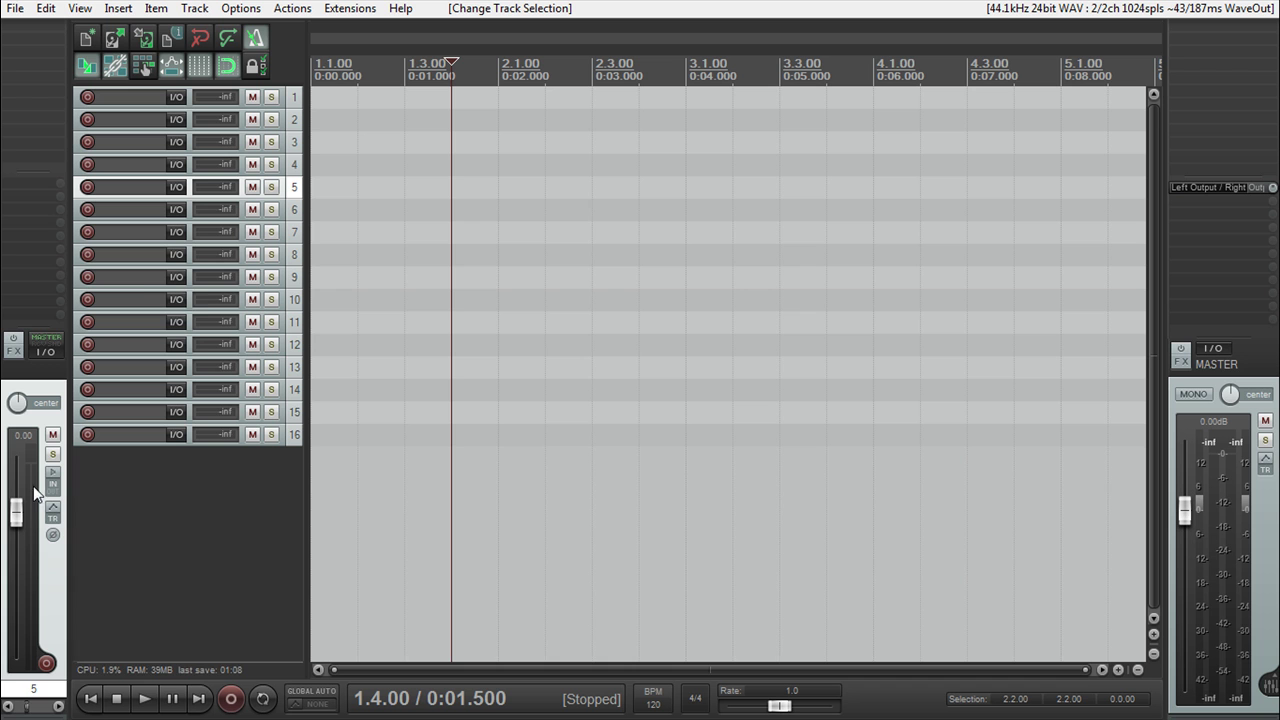
Record-arm track 5, then enable and apply 'Always show full track control panel on armed tracks'
click(87, 187)
drag(109, 199, 116, 243)
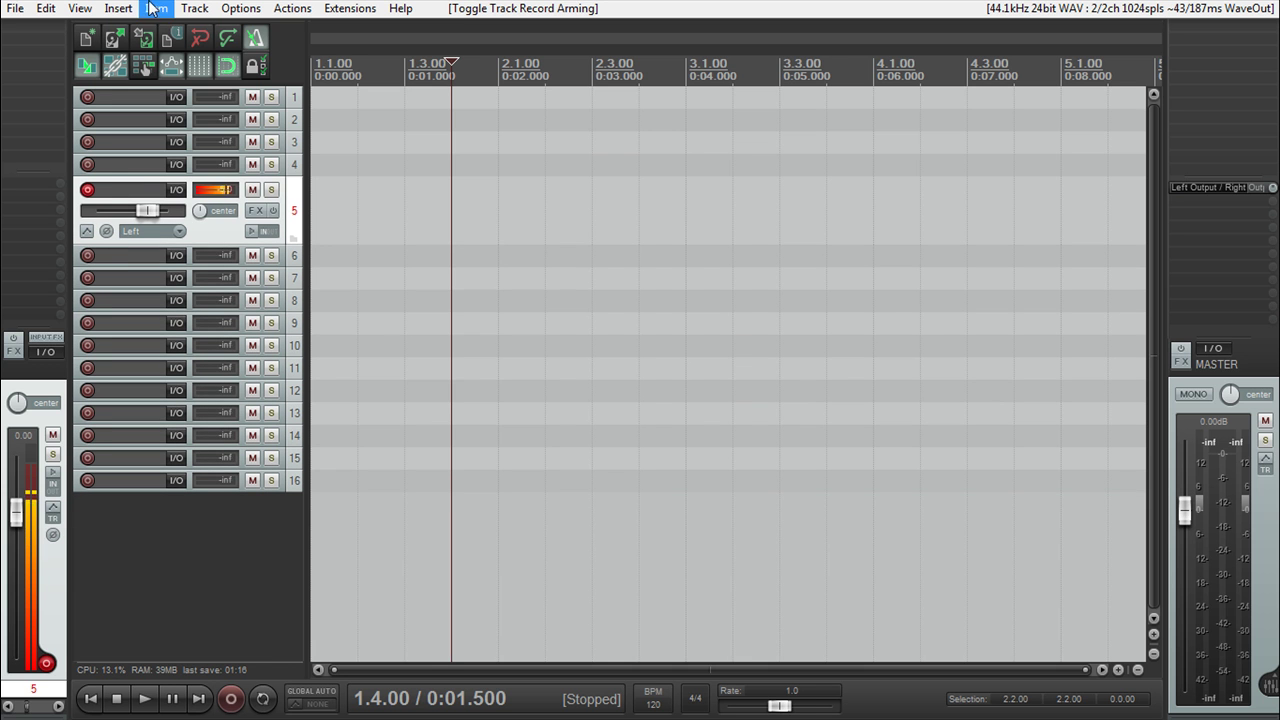
click(79, 8)
mouse_move(241, 8)
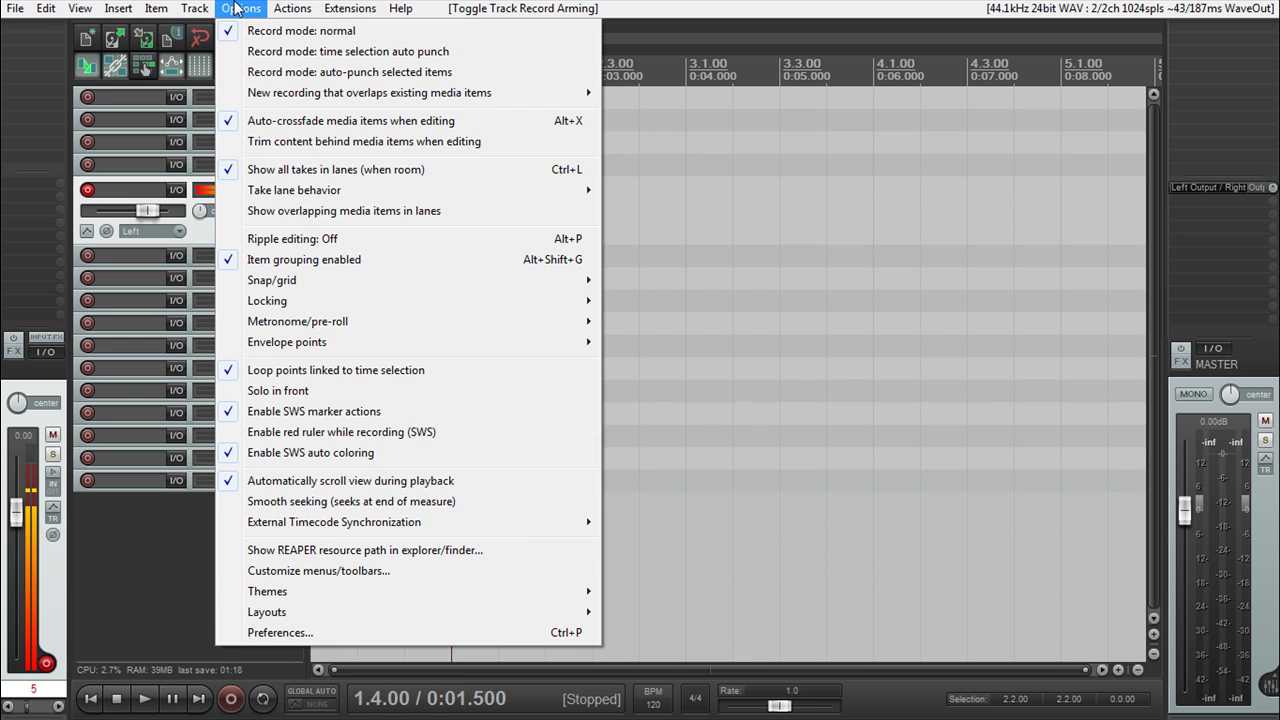
click(304, 630)
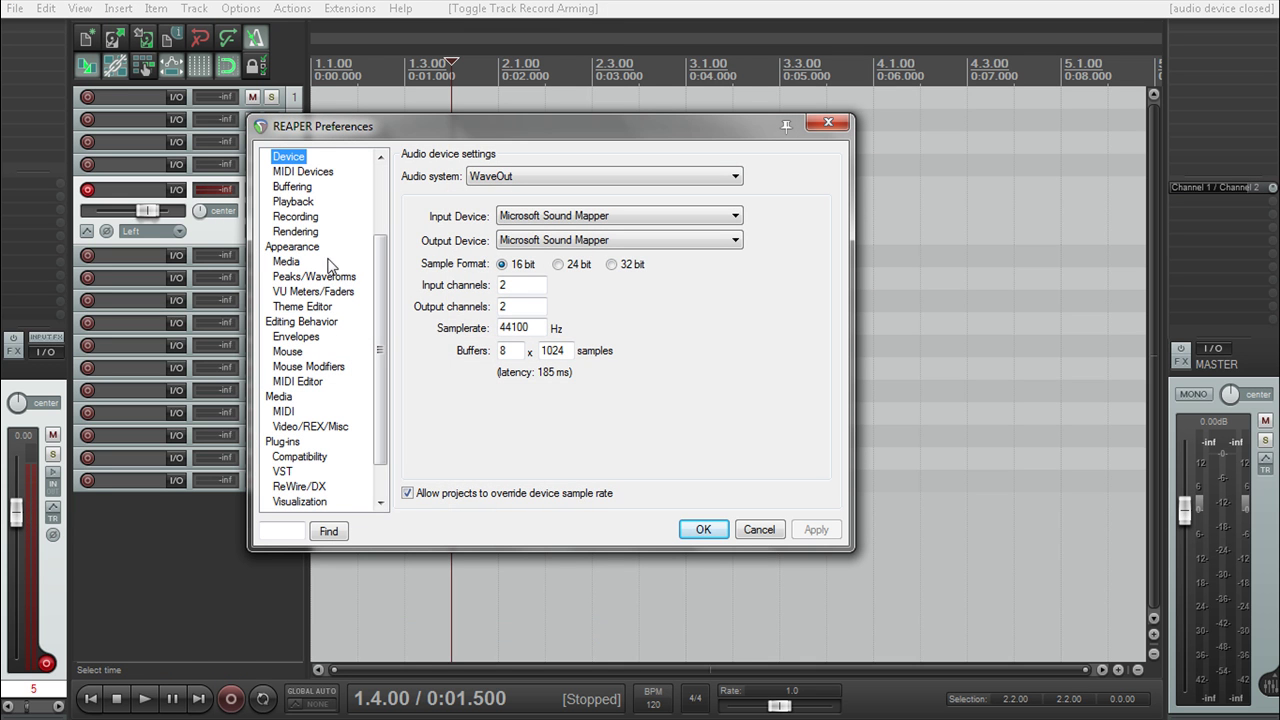
click(297, 218)
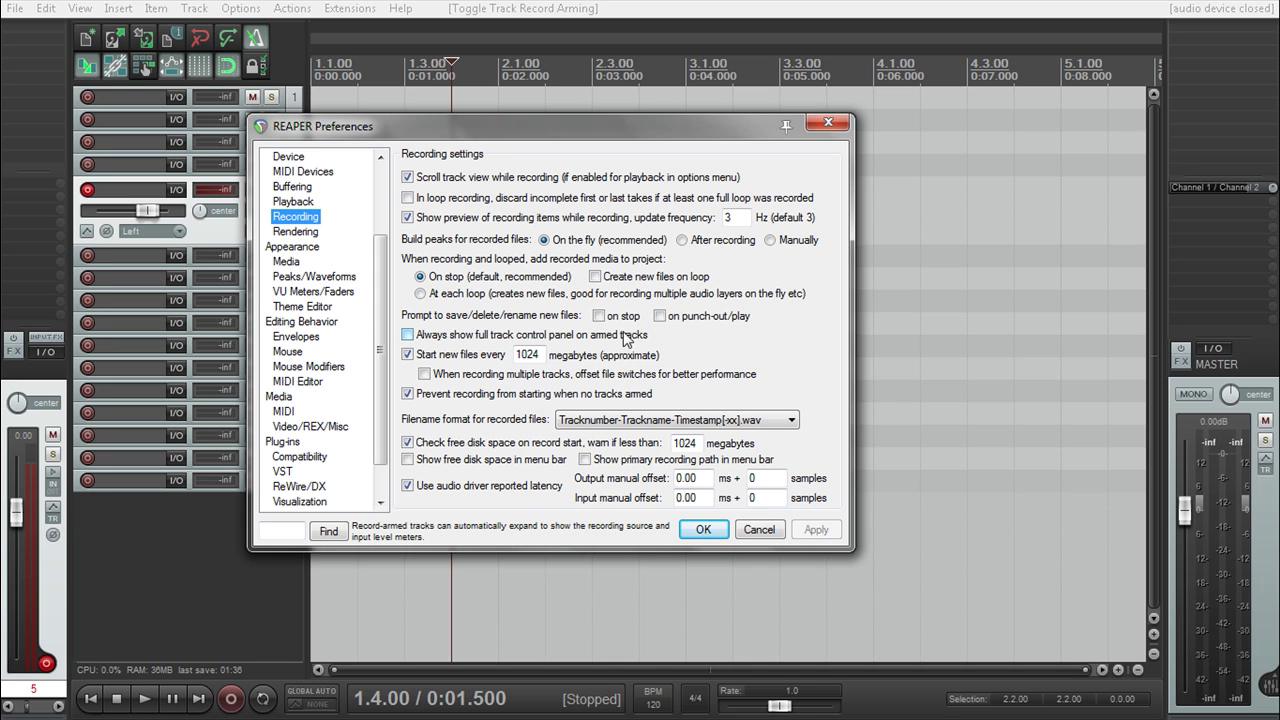
click(407, 335)
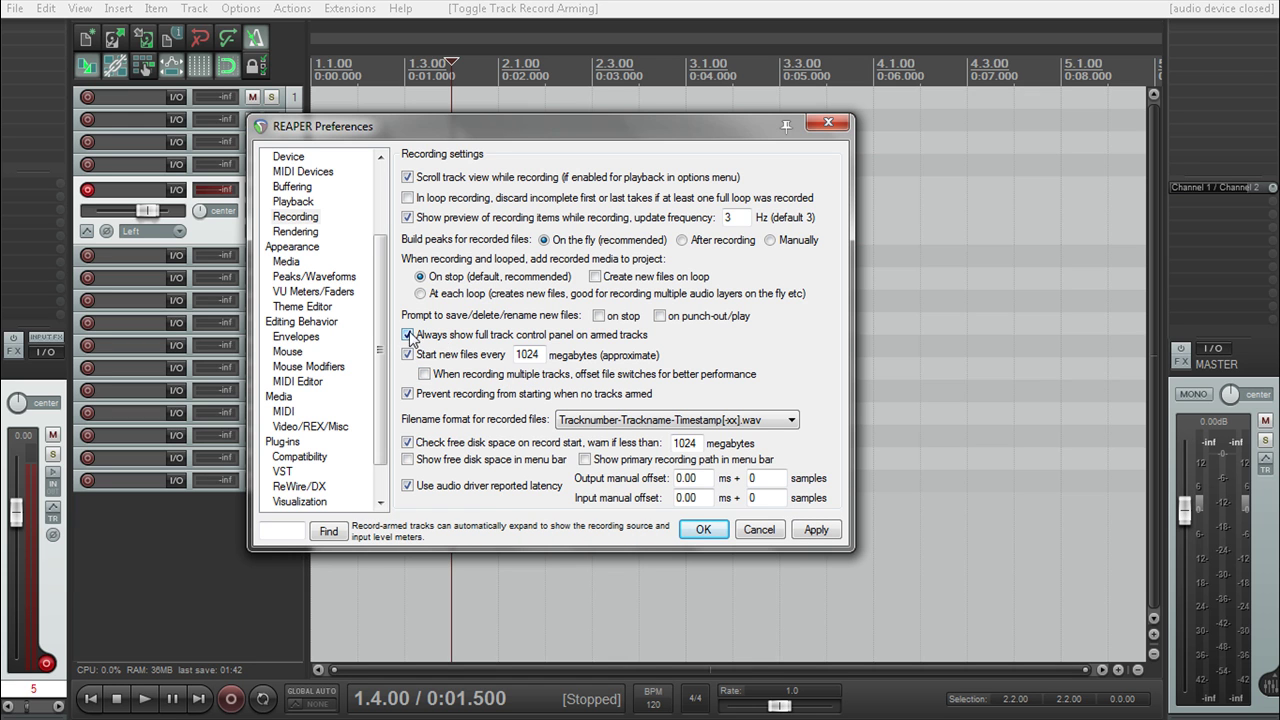
click(408, 336)
click(408, 336)
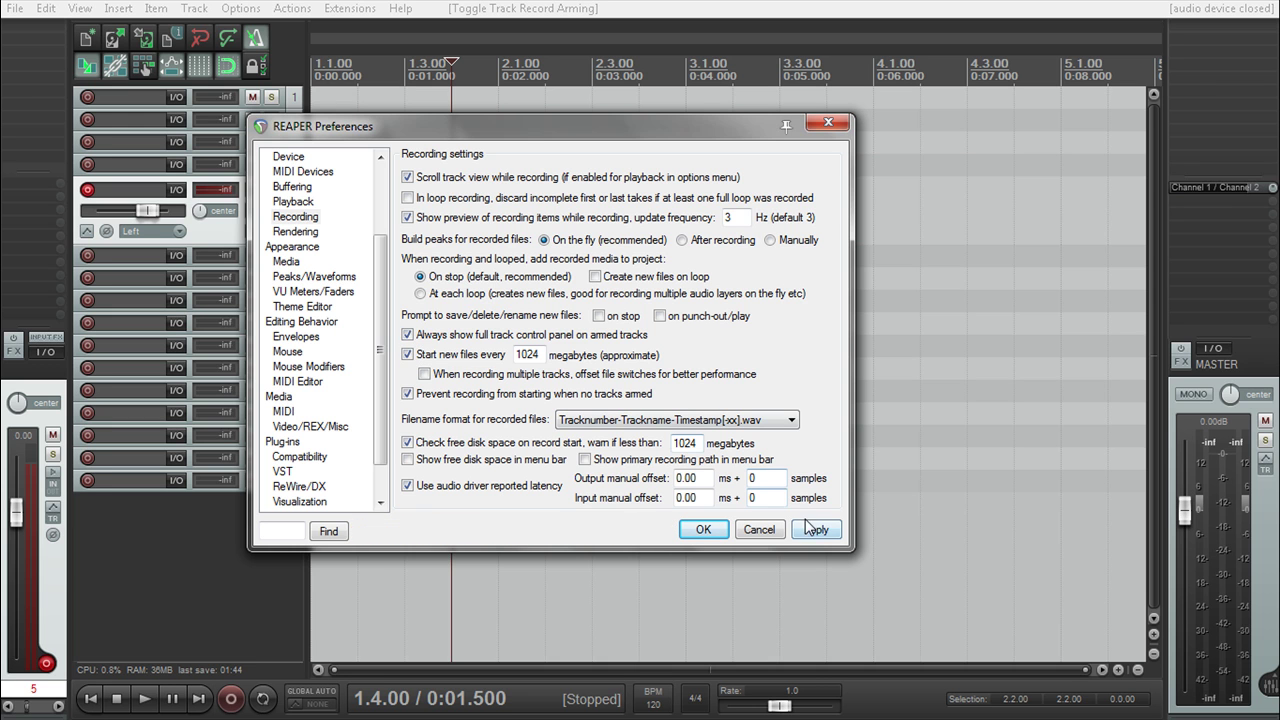
click(816, 529)
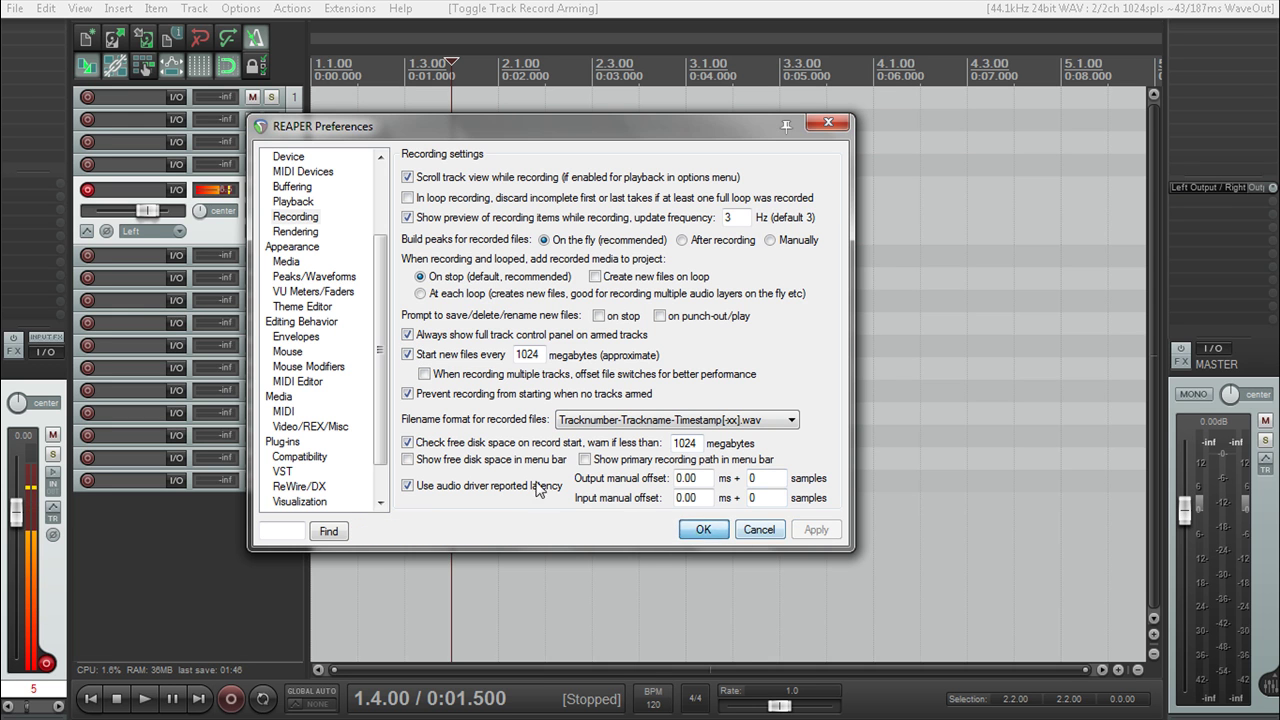
Cancel Preferences, test record-arming track 6, then disarm tracks 6 and 5
click(758, 530)
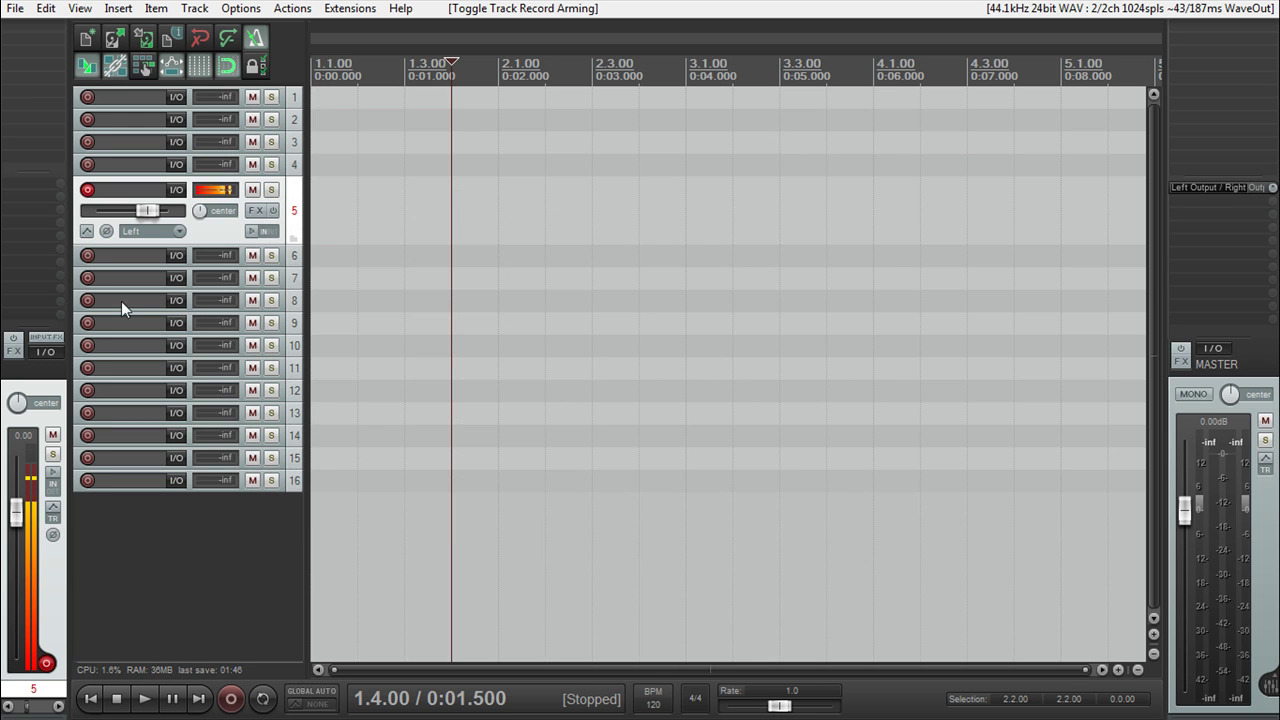
click(87, 258)
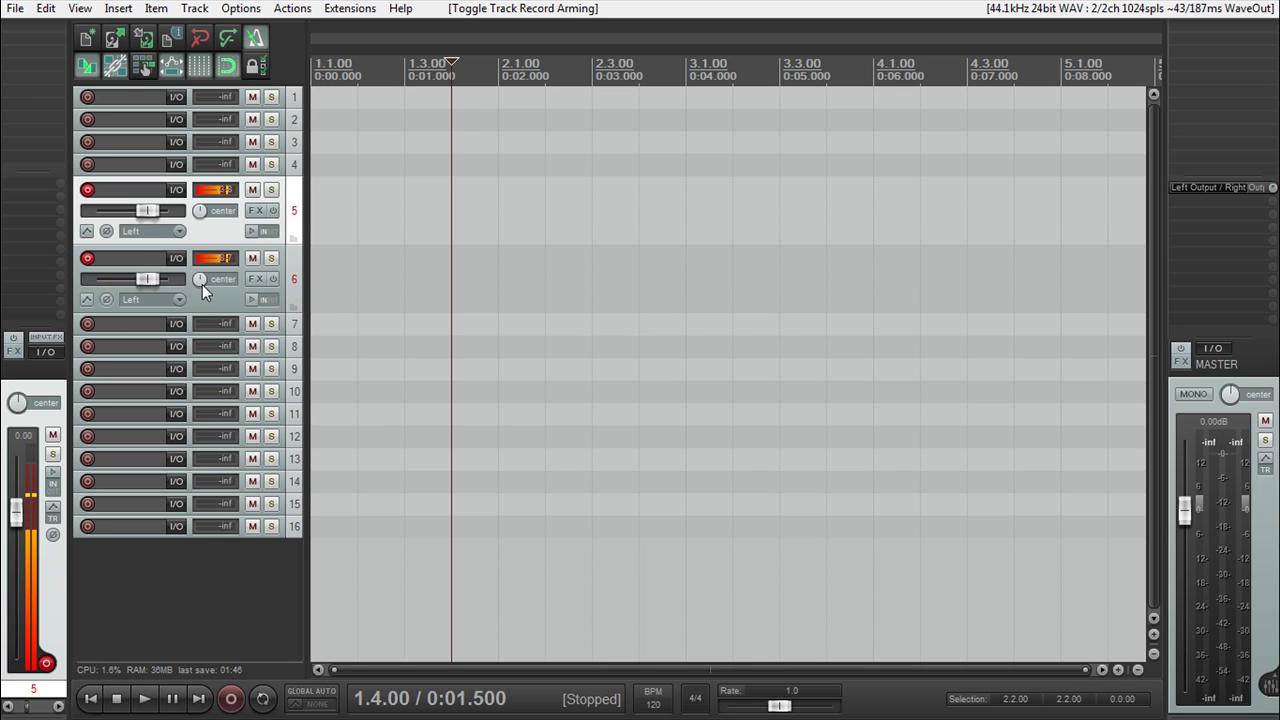
click(87, 258)
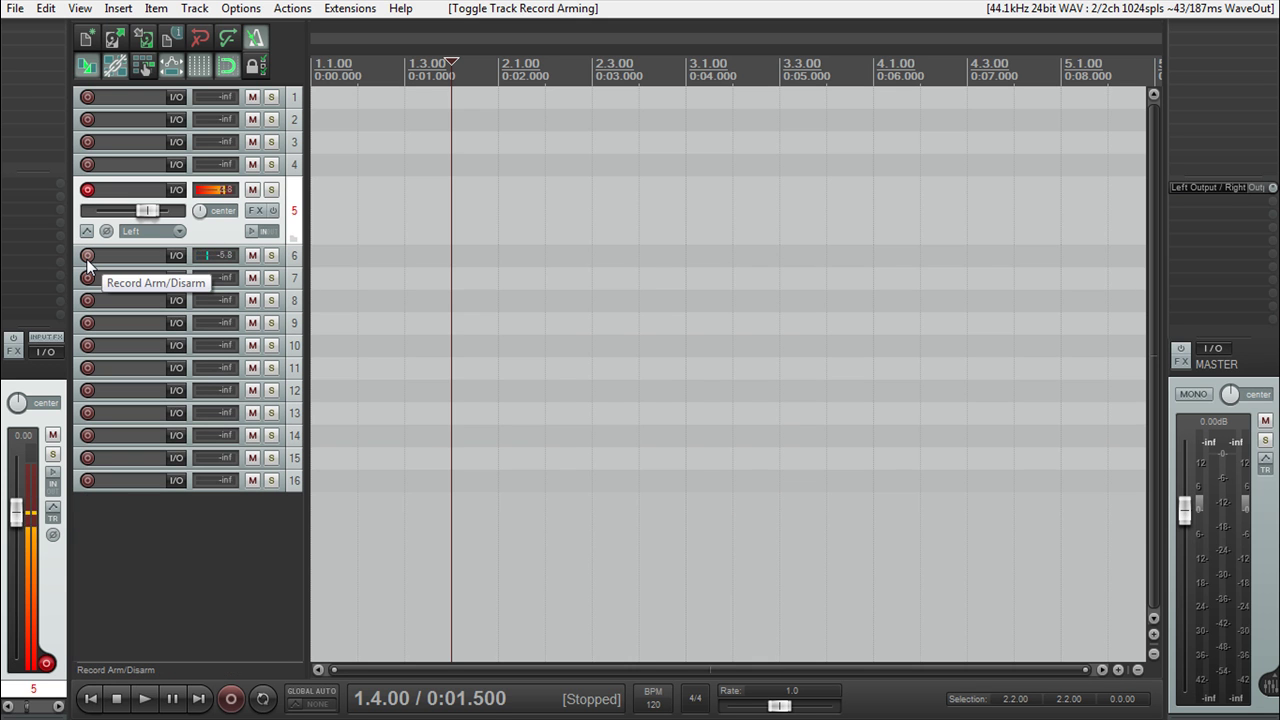
click(87, 258)
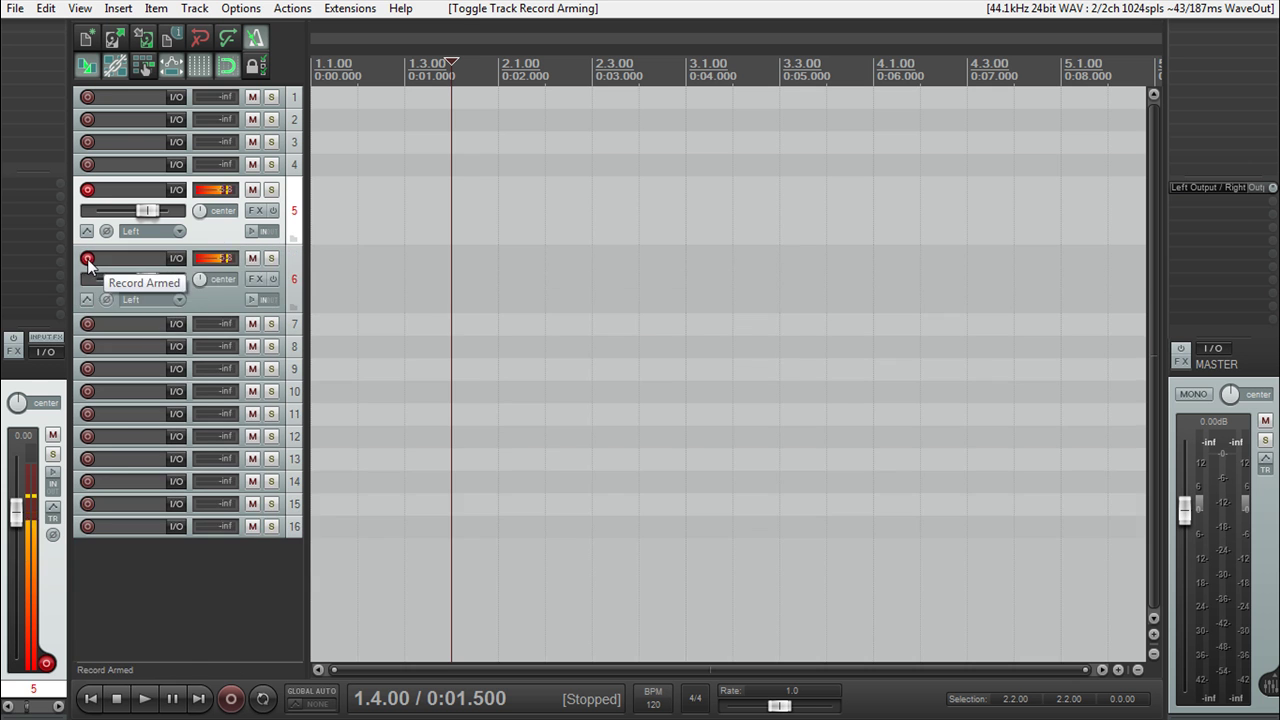
click(87, 258)
click(87, 189)
Turn off 'Always show full track control panel on armed tracks' in Preferences and confirm with OK
click(240, 8)
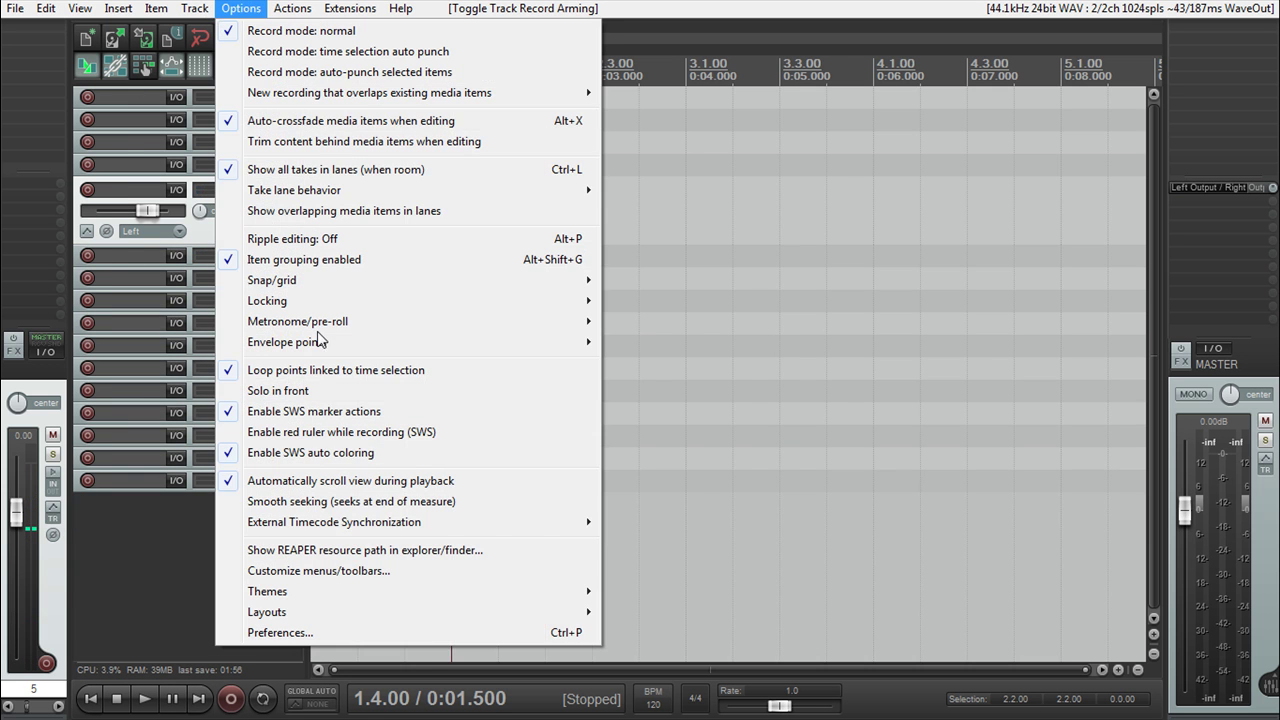
click(480, 641)
click(419, 337)
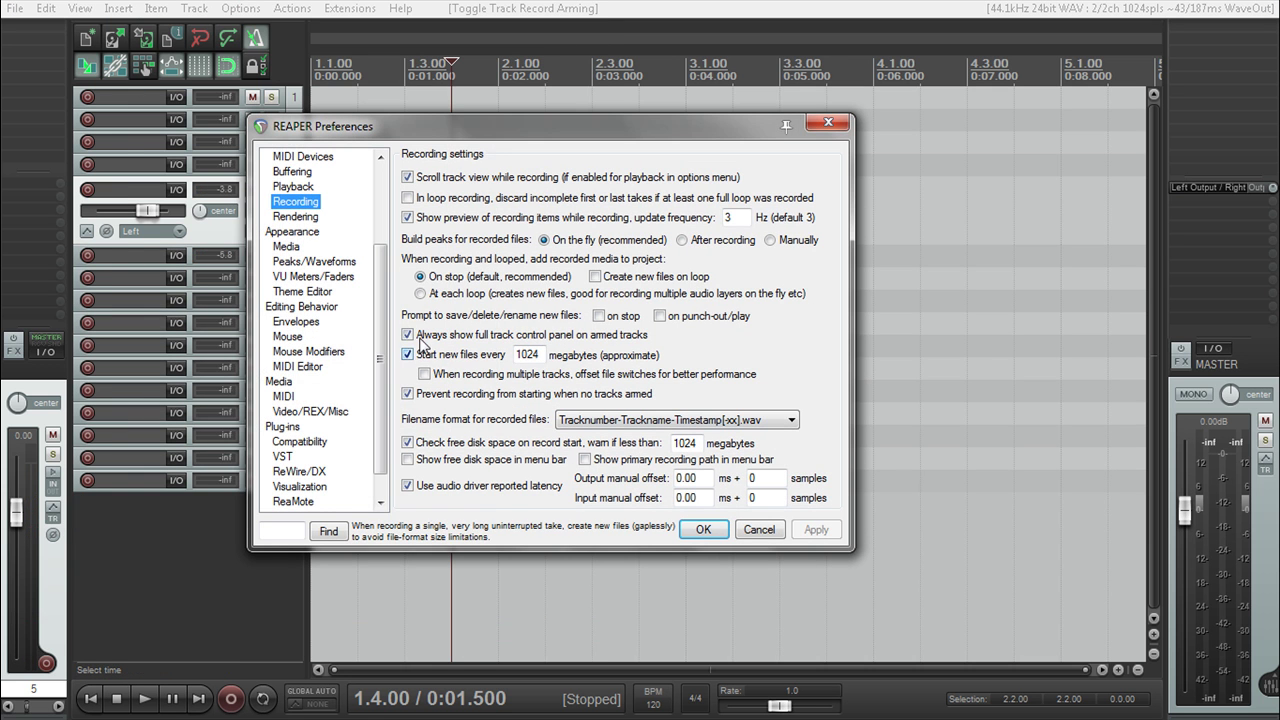
click(703, 530)
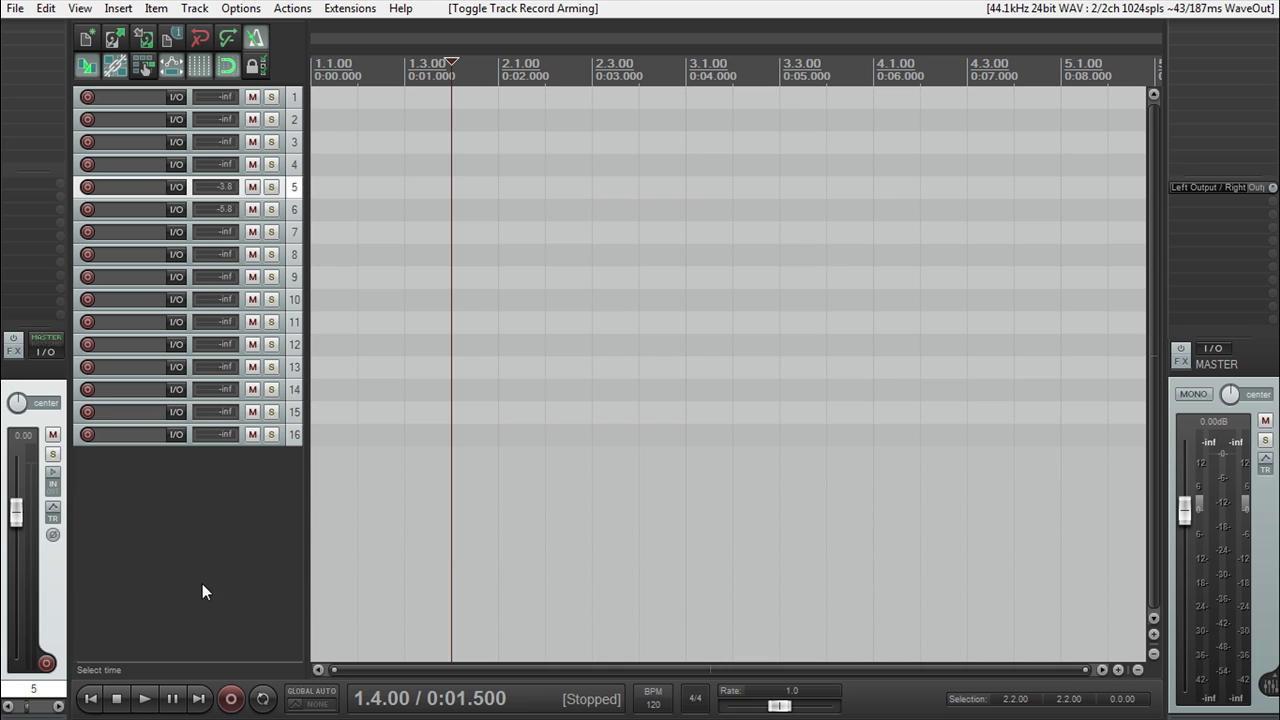
Select tracks 15, 1 and 2, then clear the track selection
click(295, 409)
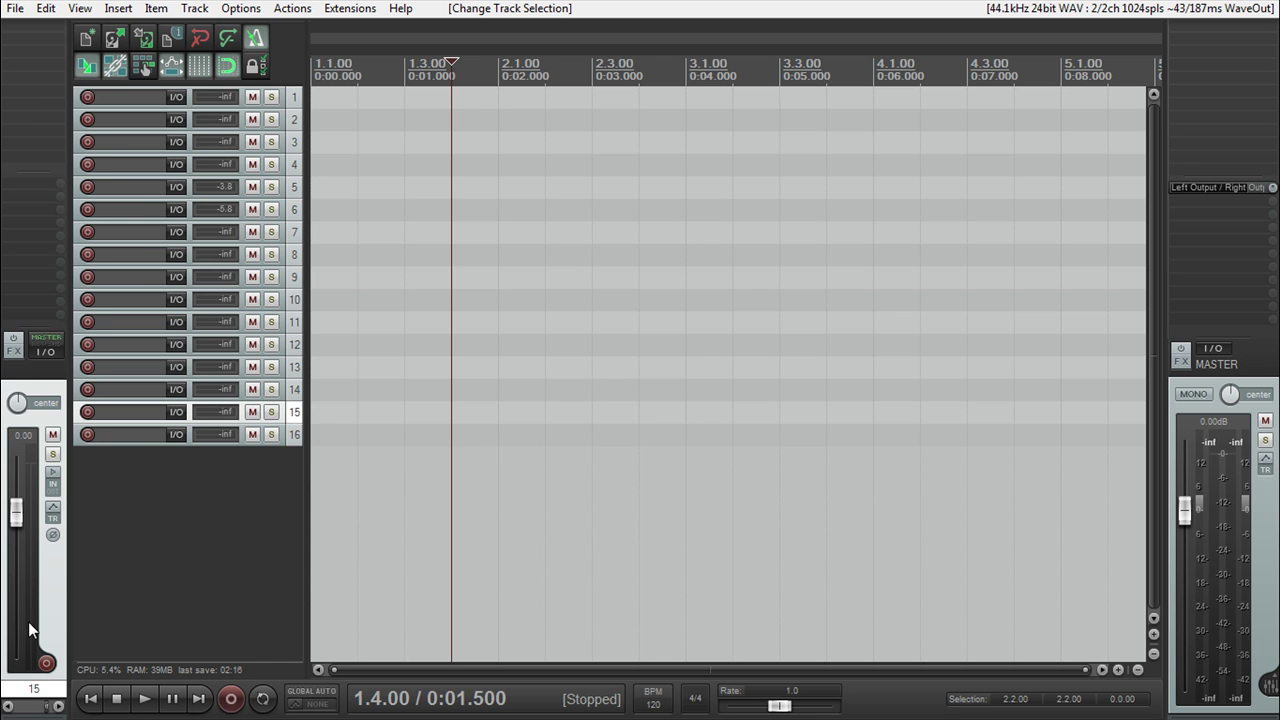
click(295, 99)
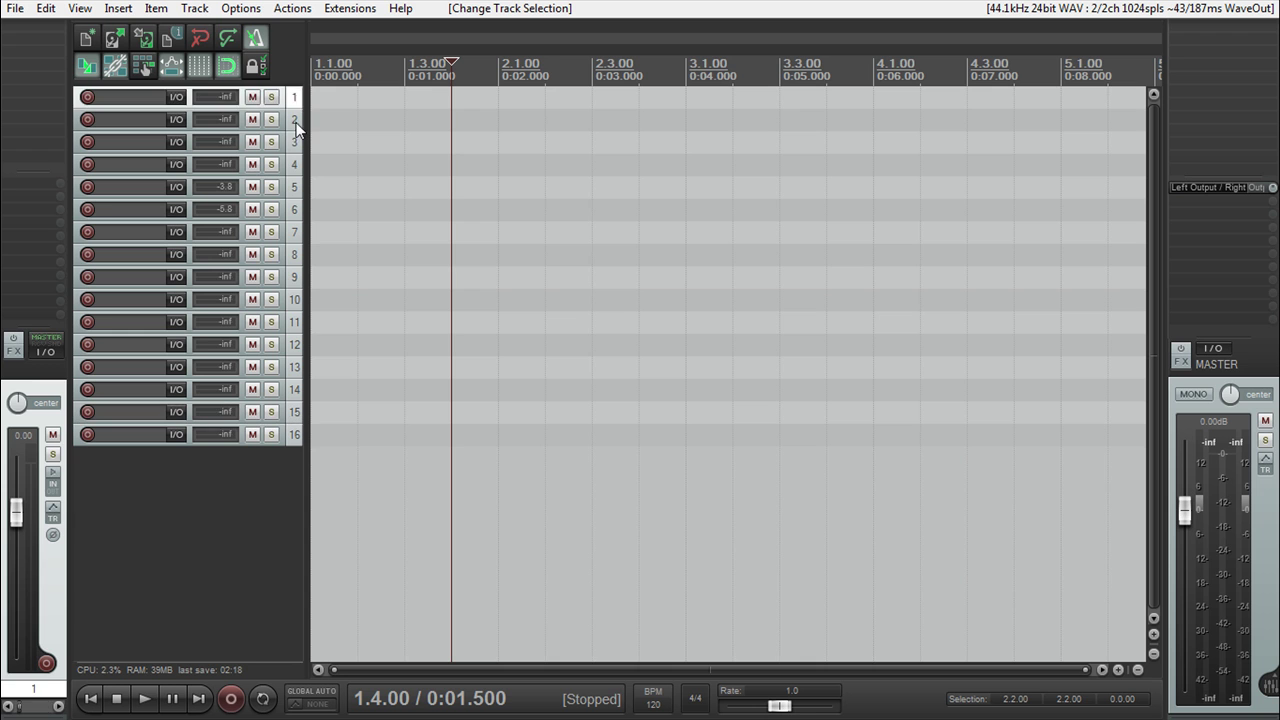
click(296, 121)
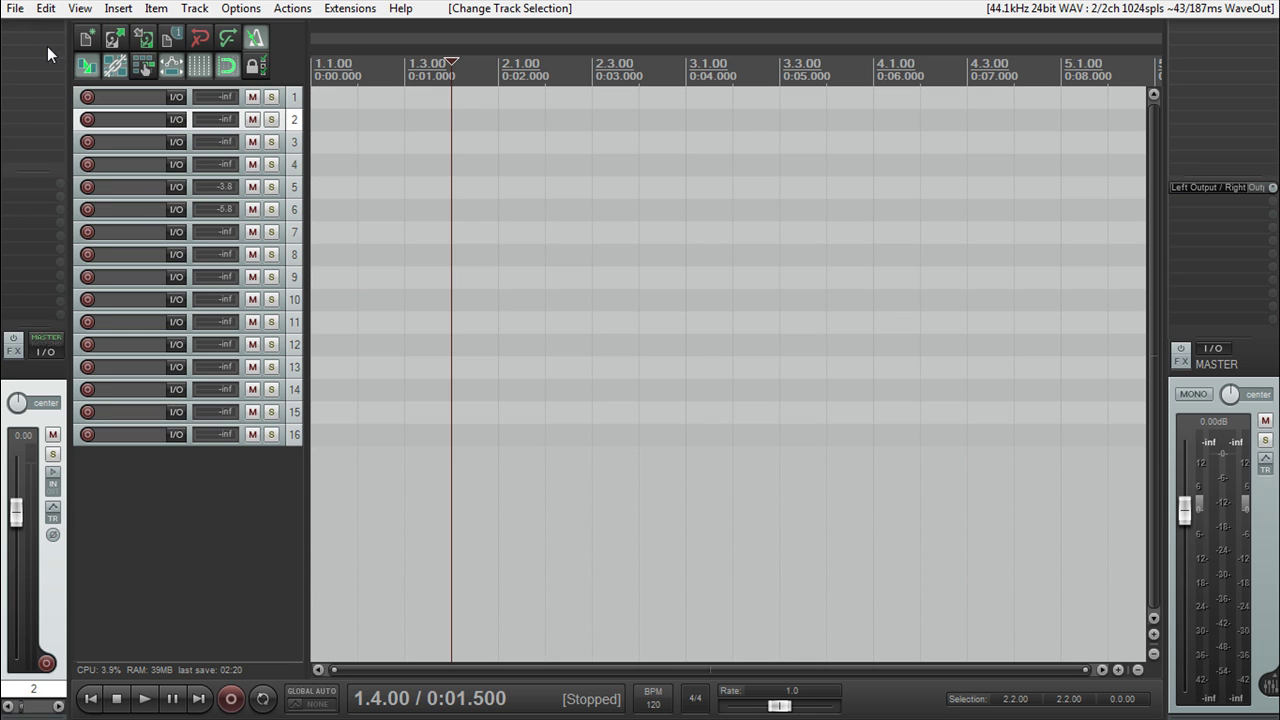
click(105, 561)
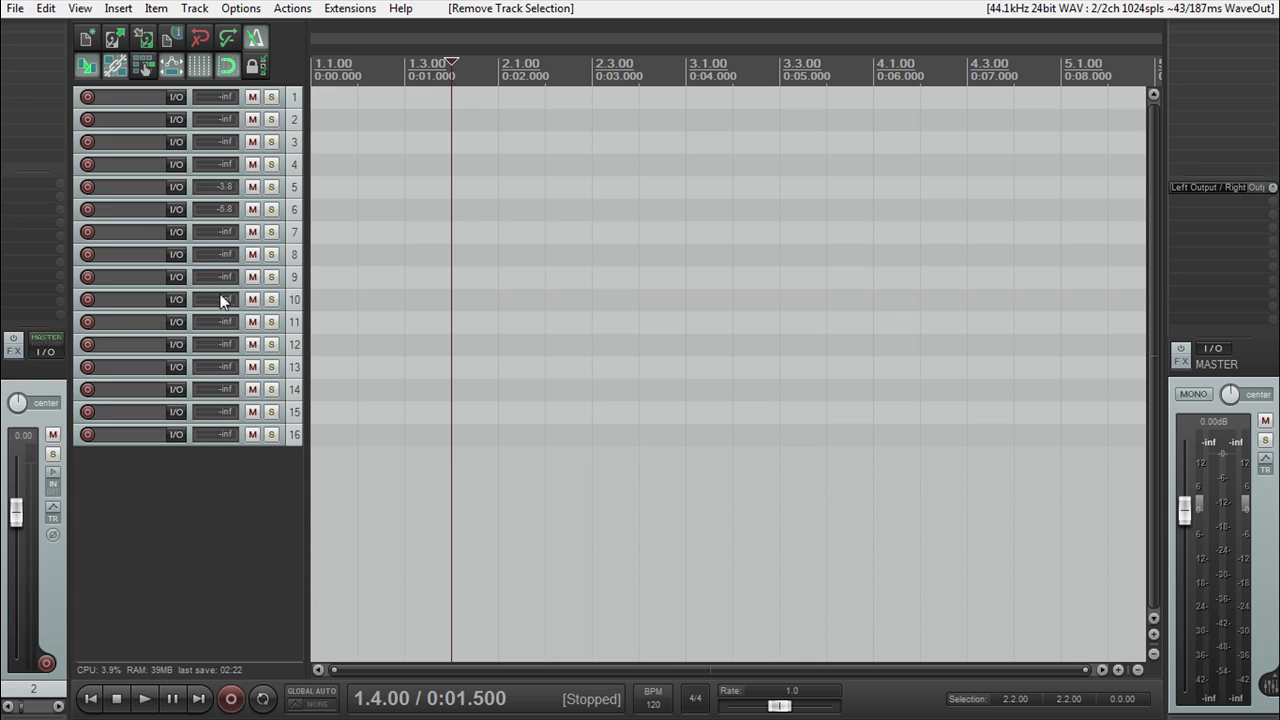
Open the Screensets/Layouts window from the View menu
click(88, 8)
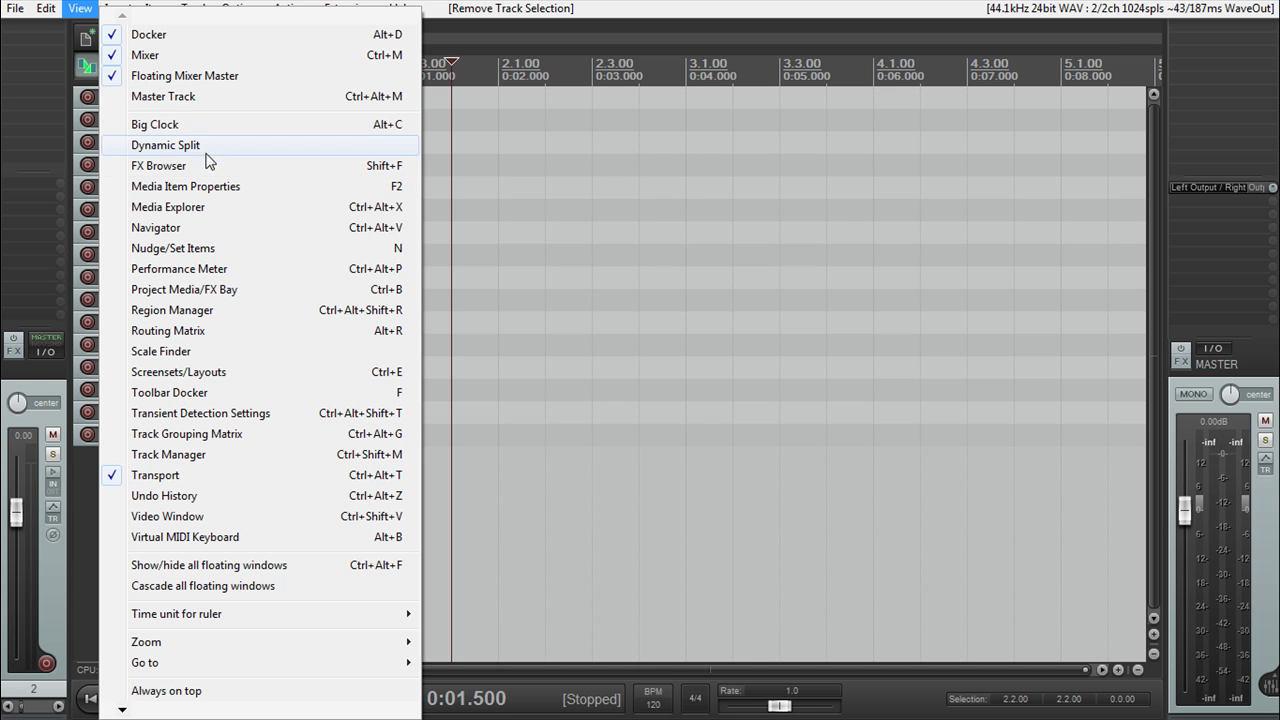
click(183, 372)
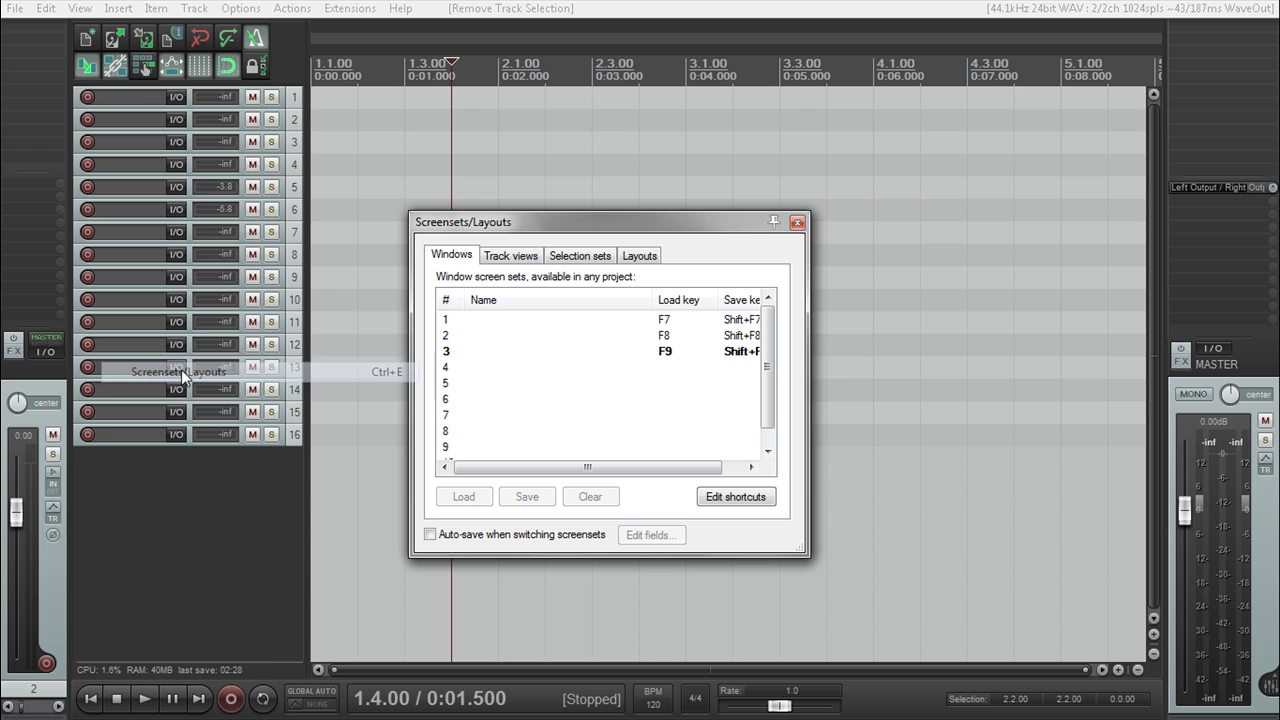
click(453, 368)
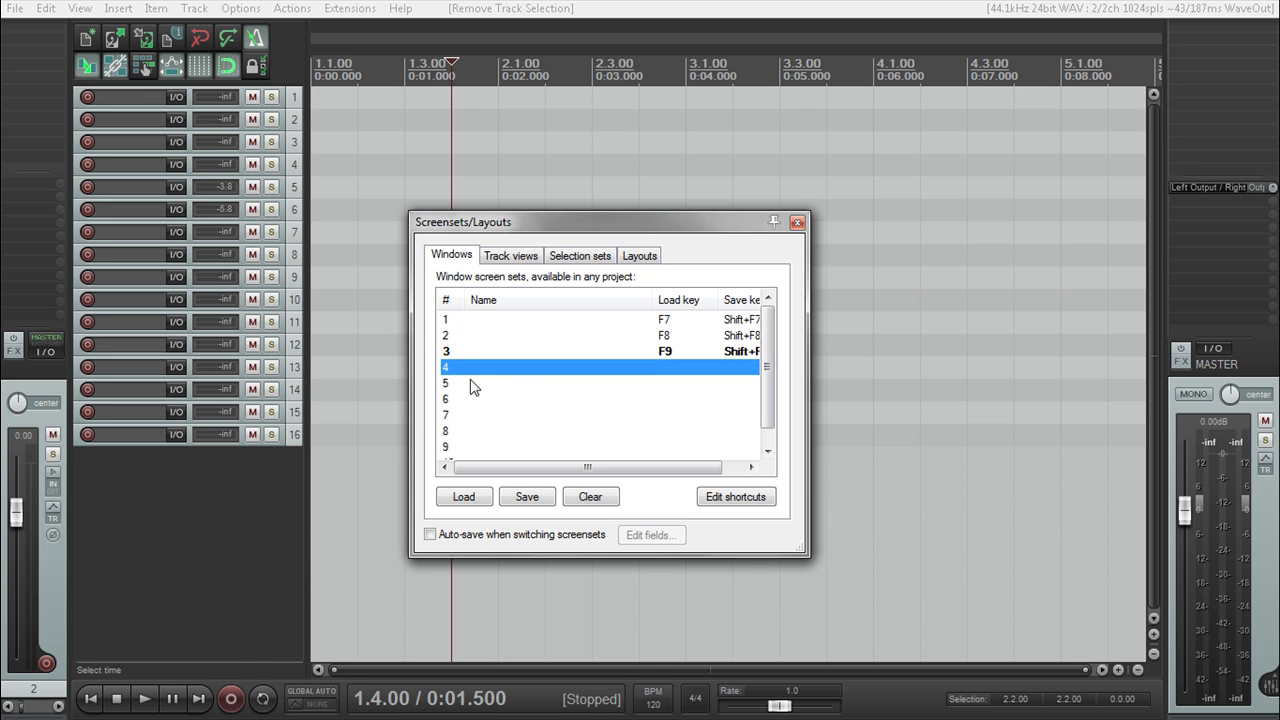
scroll(556, 381, down, 1)
scroll(558, 378, up, 1)
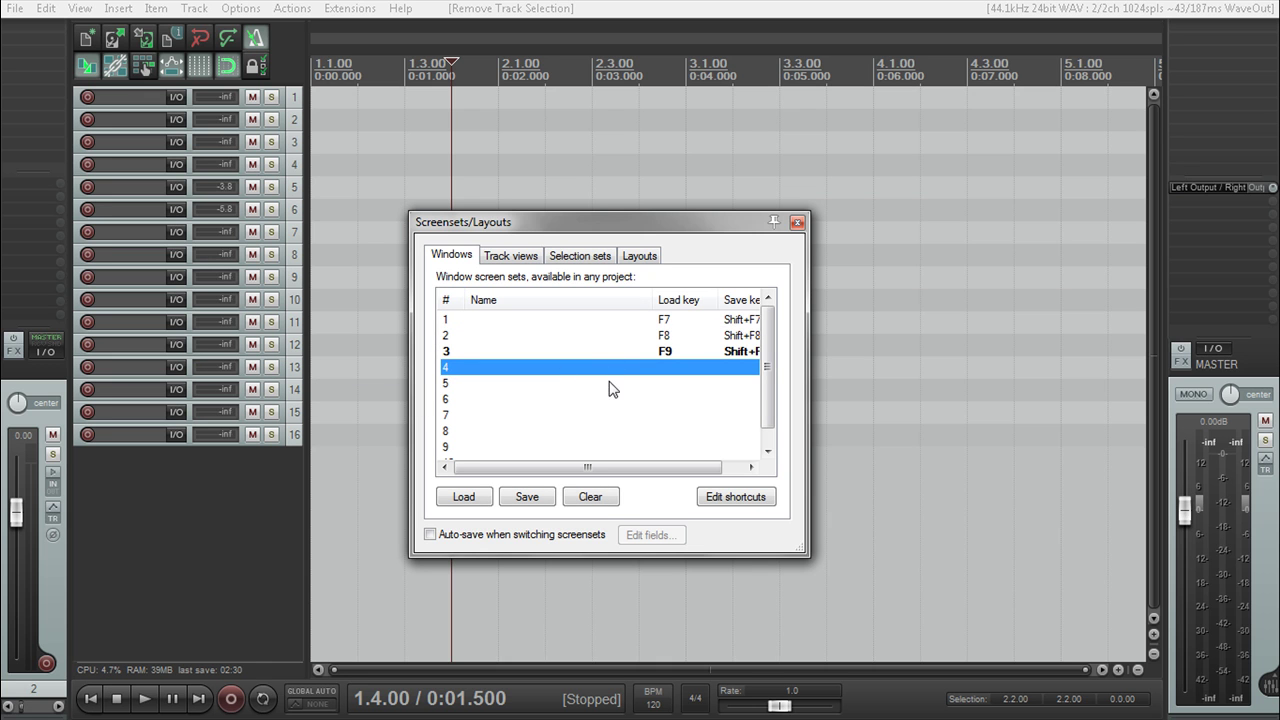
Select window screenset slot 1 and save it under the name 'Tracking'
click(485, 336)
click(485, 321)
click(586, 340)
key(Down)
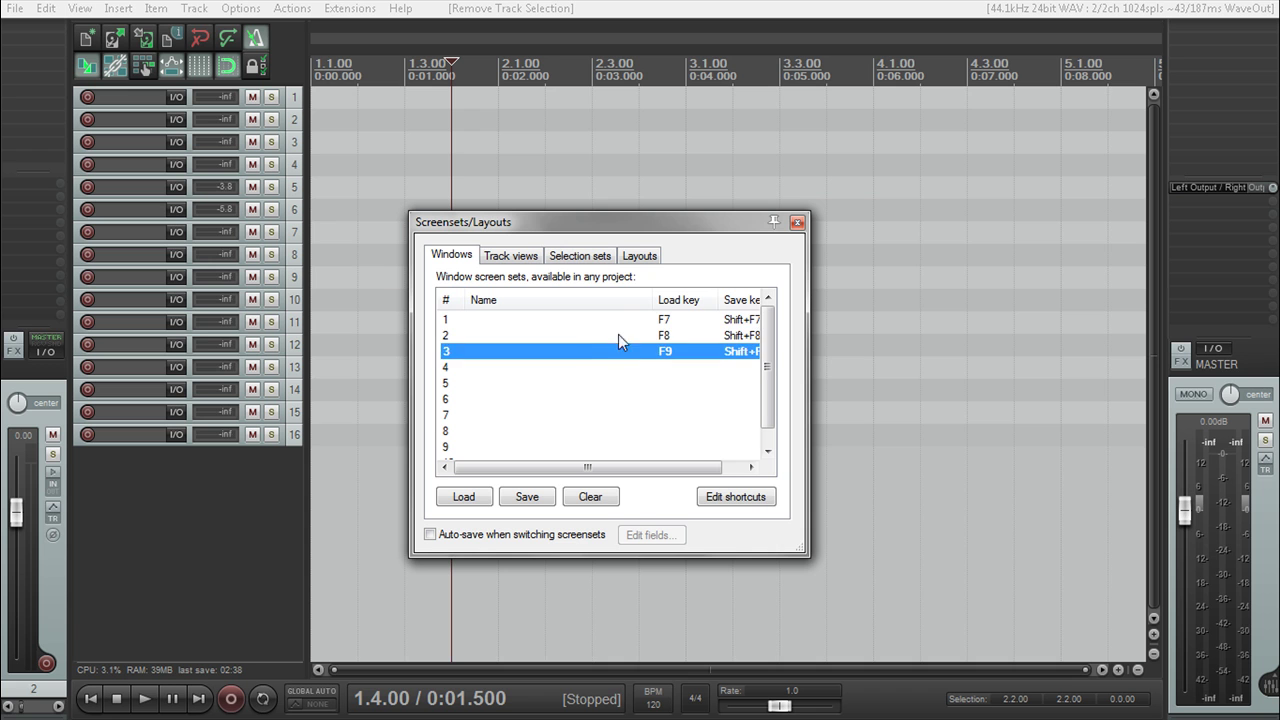
key(Up)
key(Up)
key(Down)
key(Down)
key(Up)
key(Up)
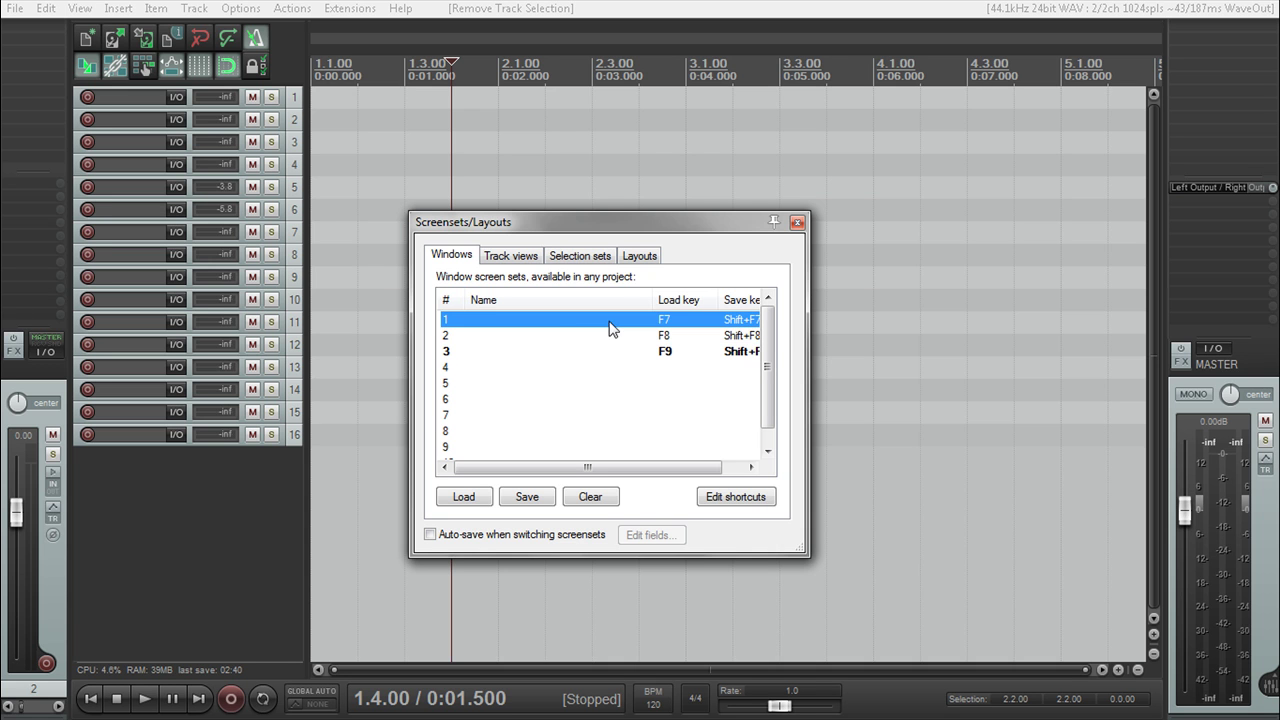
click(527, 497)
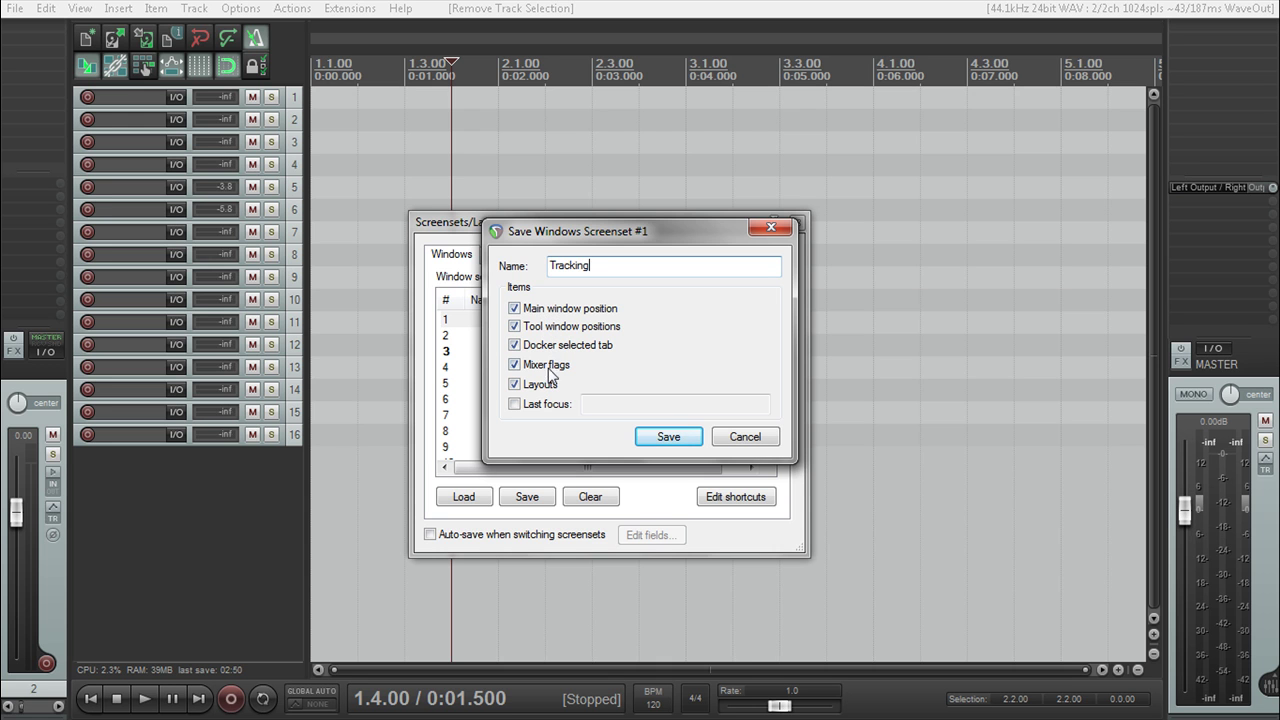
click(658, 436)
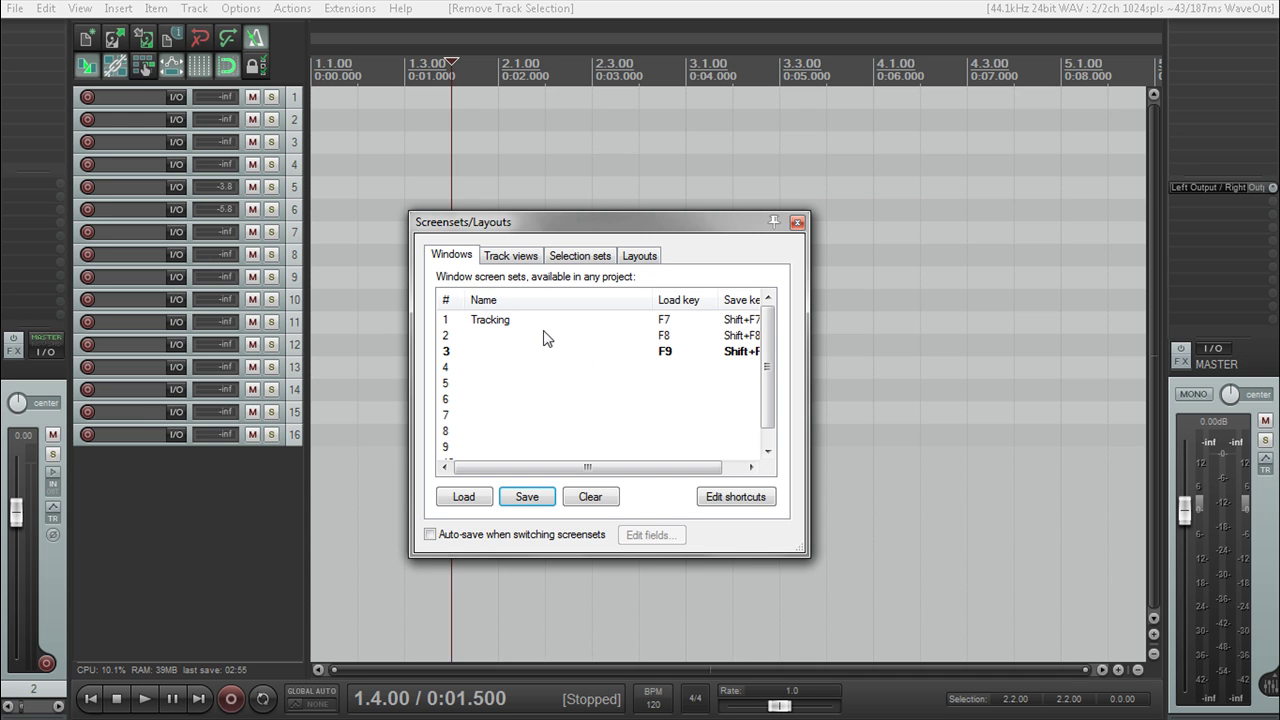
click(487, 337)
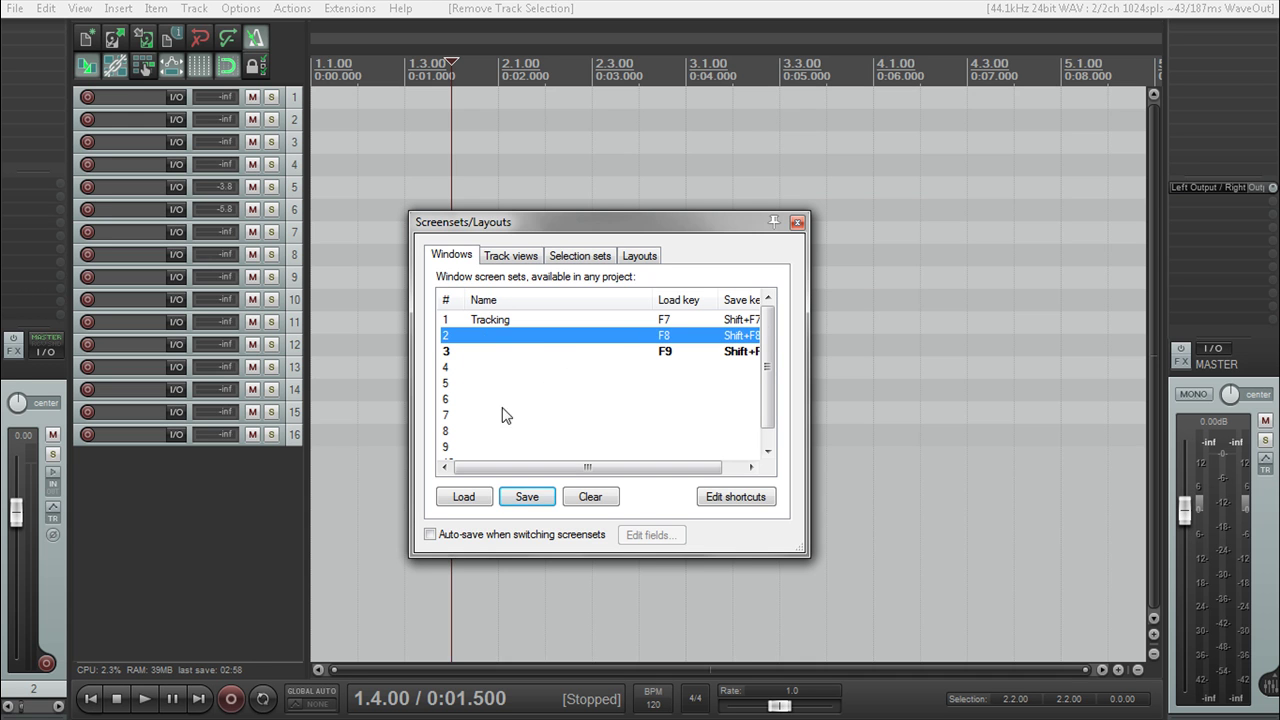
Close the screensets window, enlarge the docked mixer, and add track 17
click(440, 500)
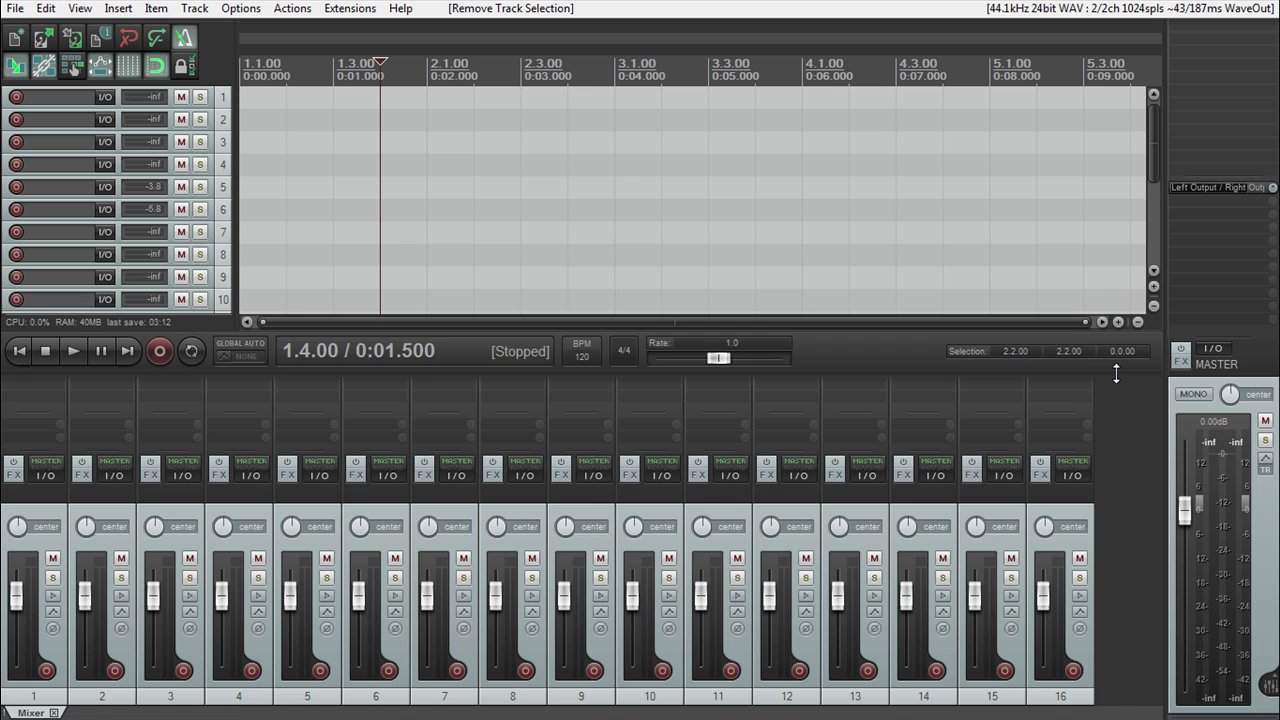
drag(1116, 373, 1114, 150)
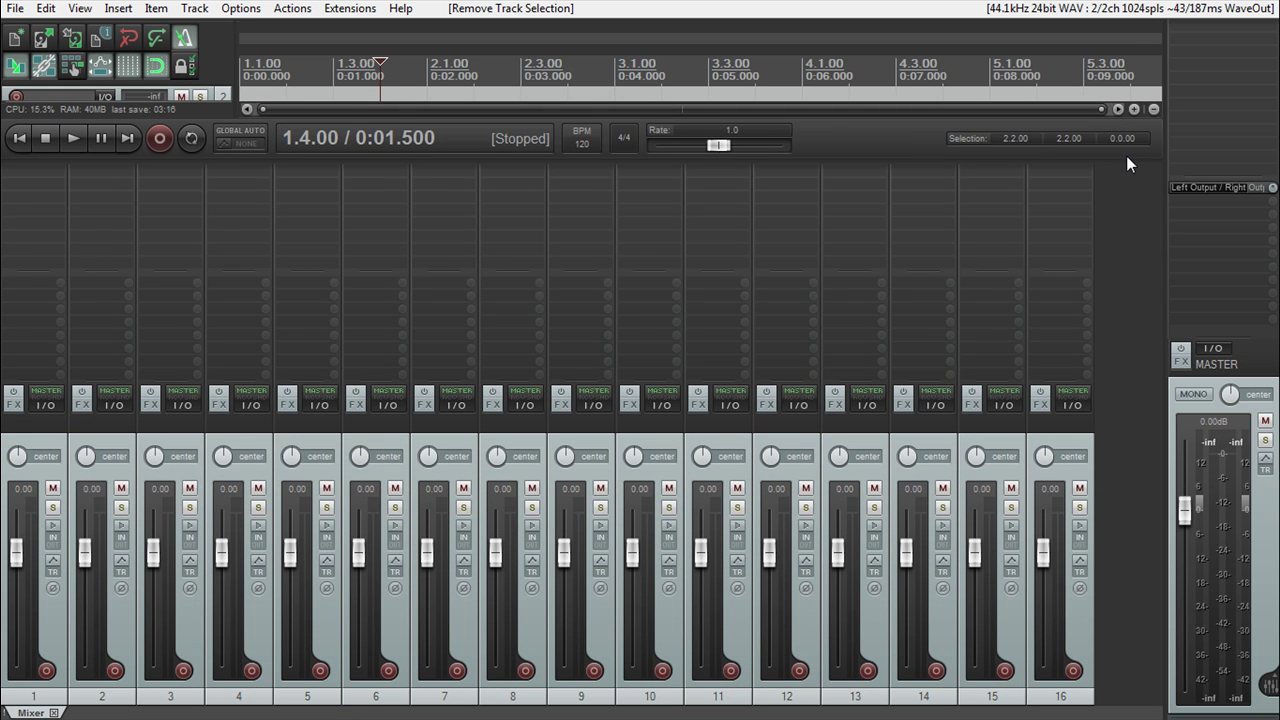
click(60, 95)
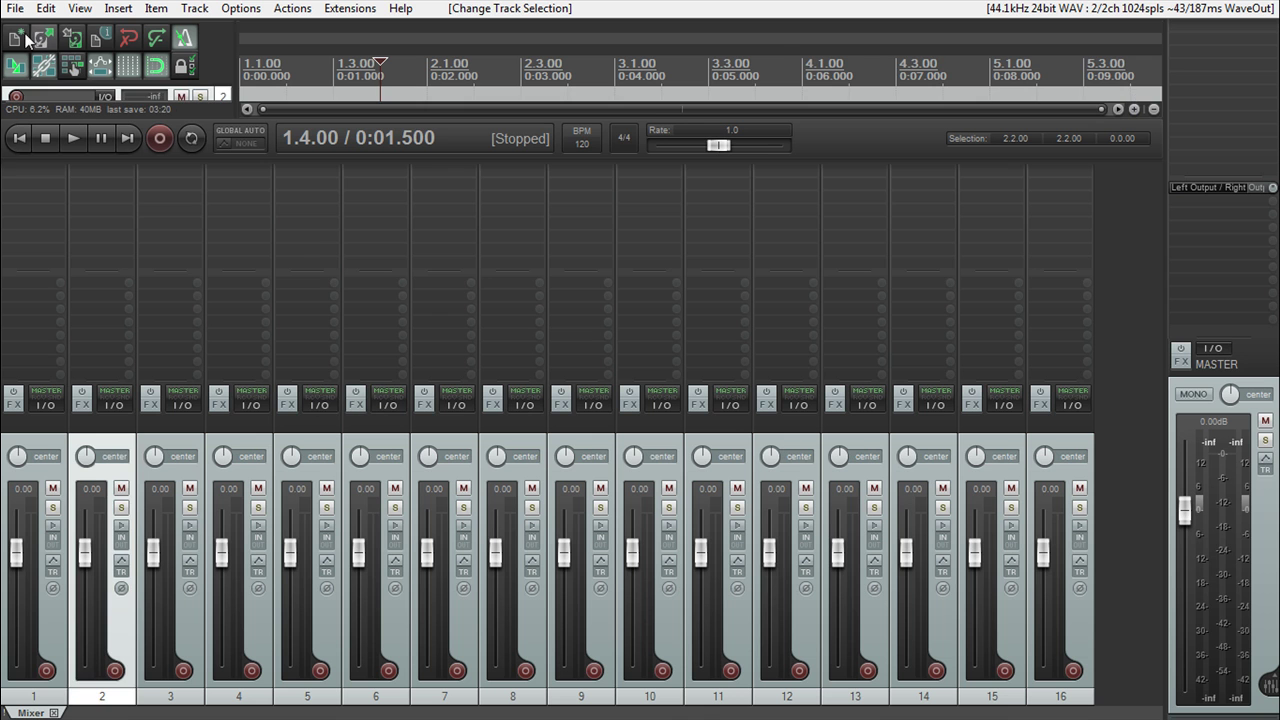
double_click(1124, 548)
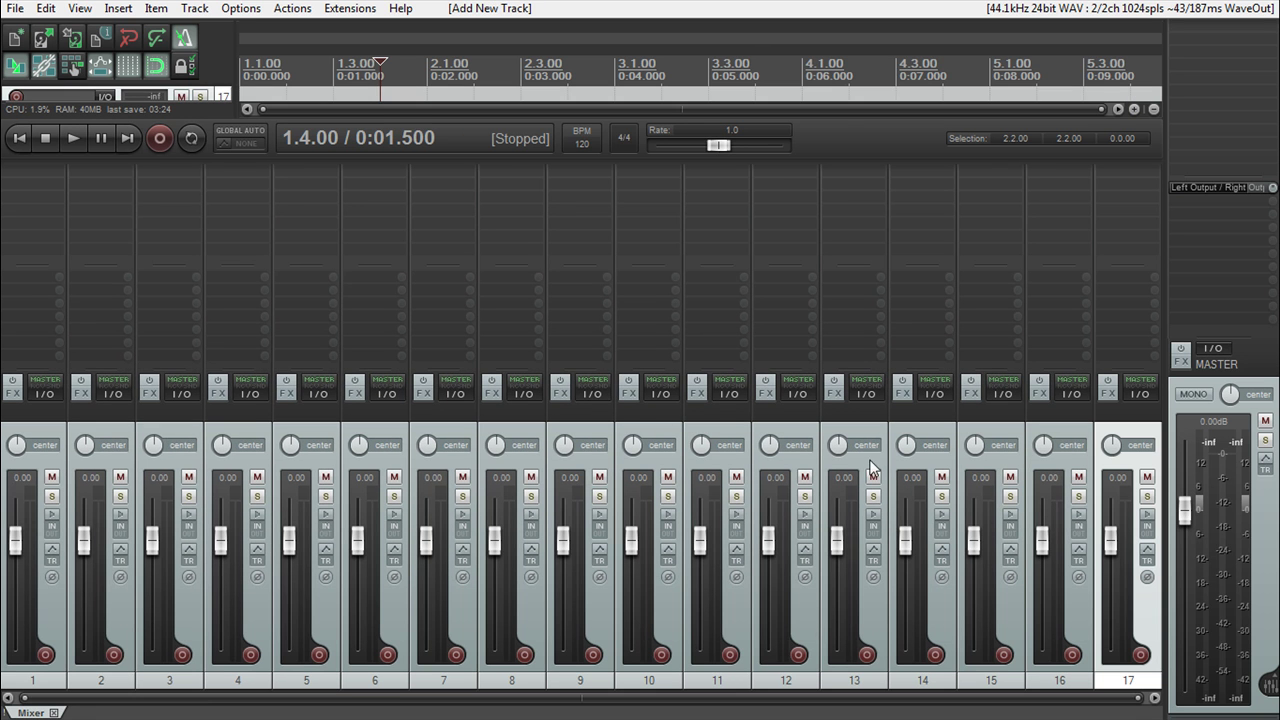
Save the current layout as window screenset 2 named 'Mixer'
click(78, 8)
click(190, 372)
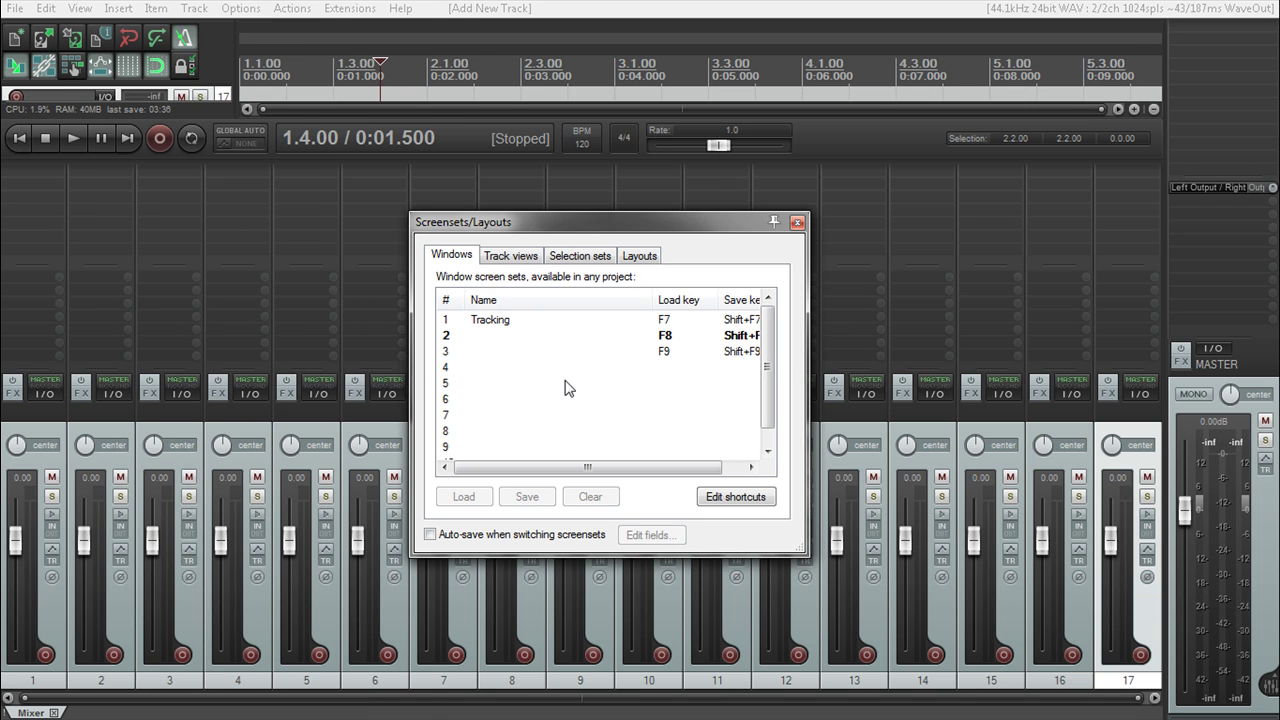
click(528, 338)
click(527, 496)
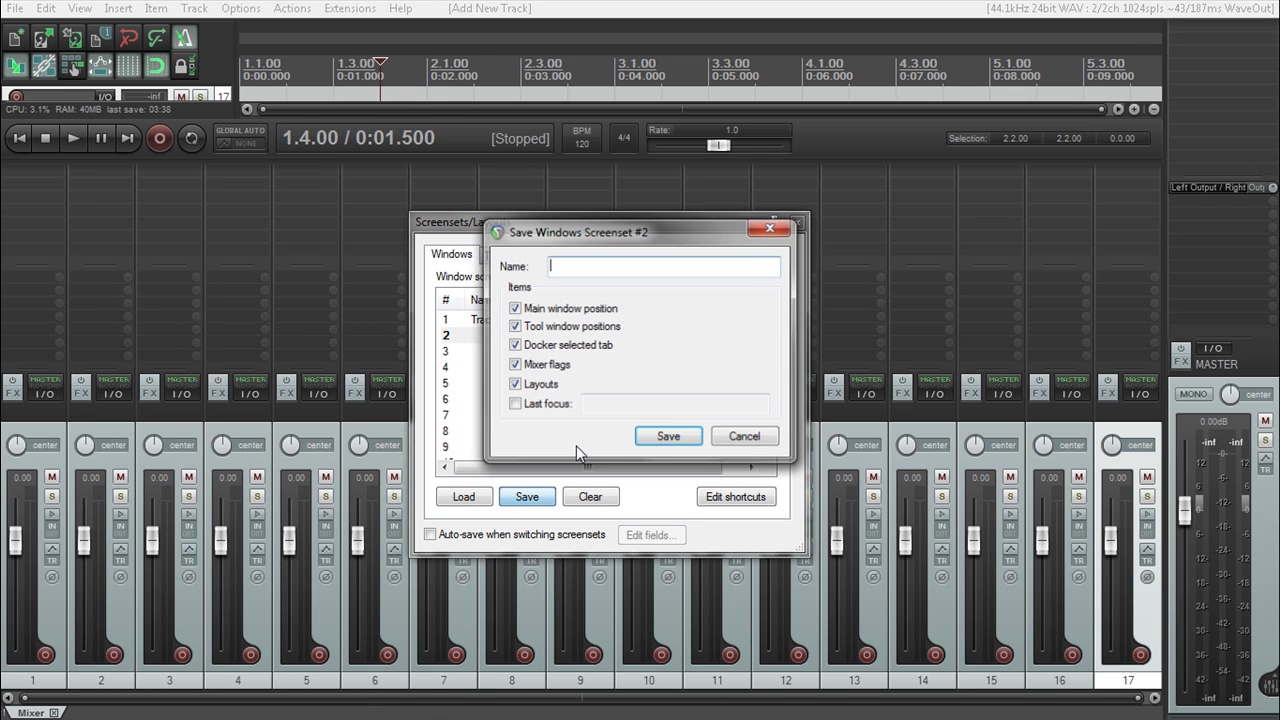
text(Mixer)
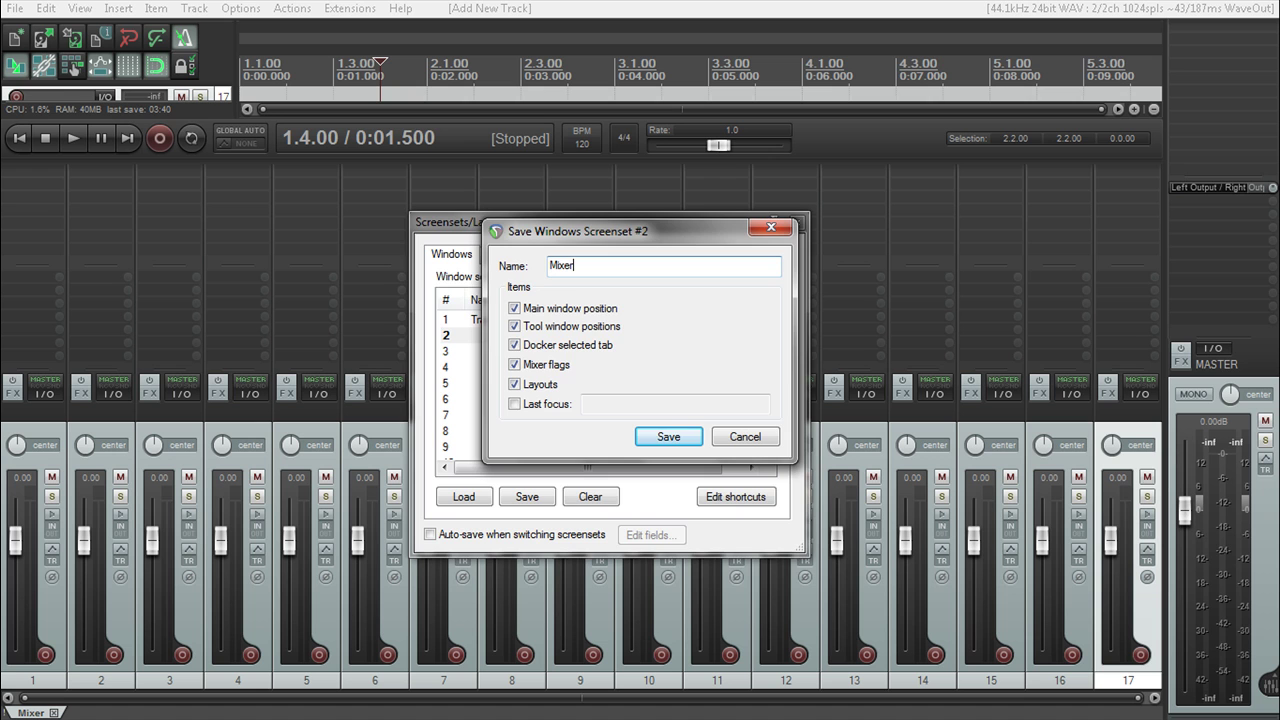
key(Return)
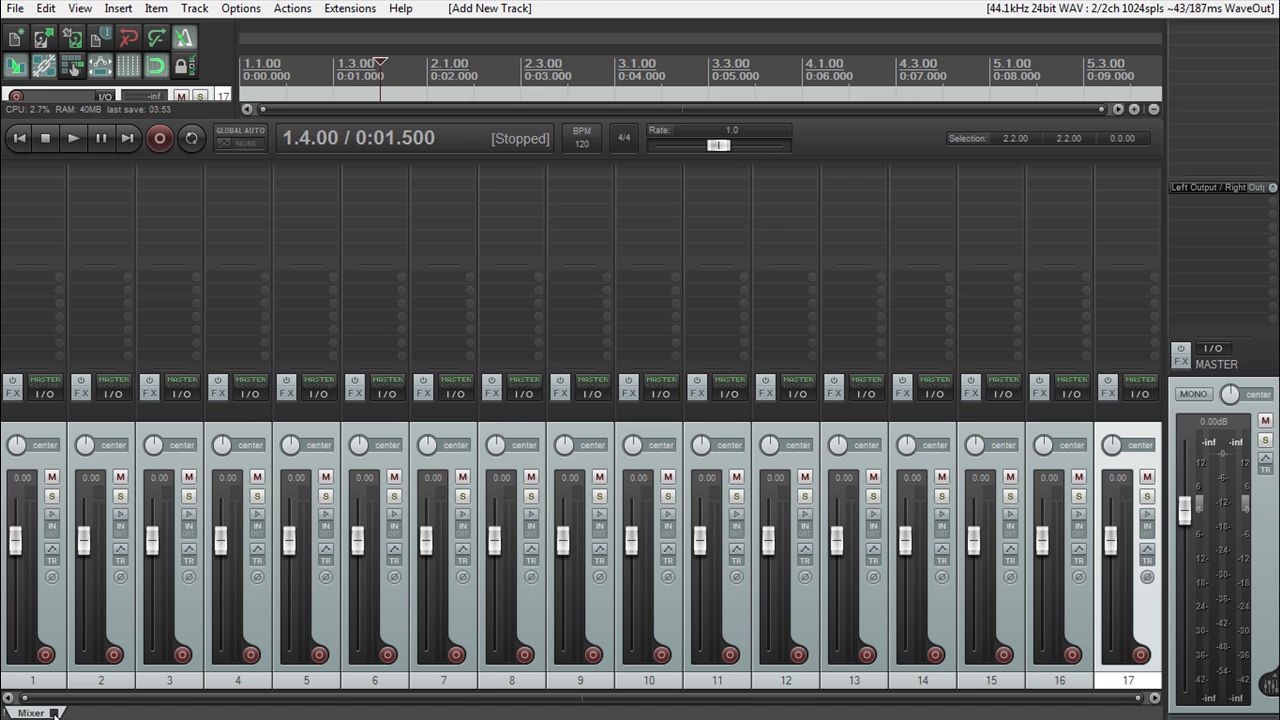
Hide the mixer with Ctrl+M, zoom the timeline in, and make tracks three steps taller
key(ctrl+m)
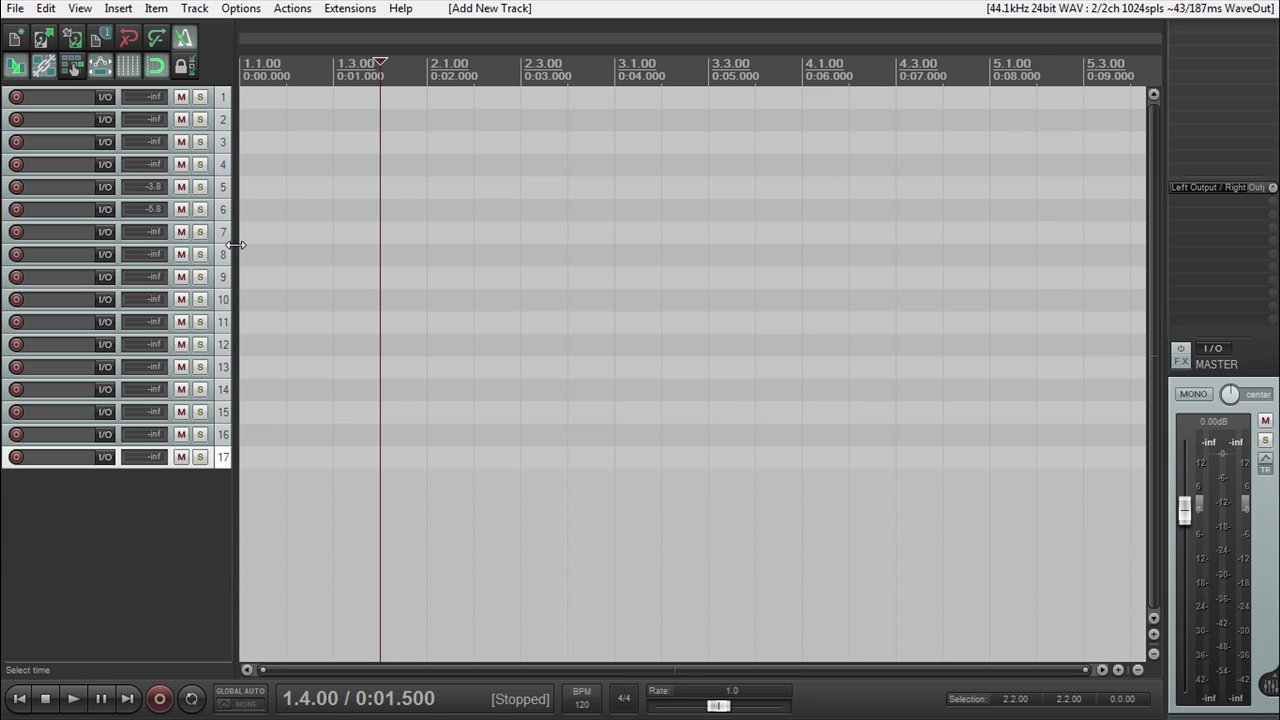
drag(236, 245, 230, 245)
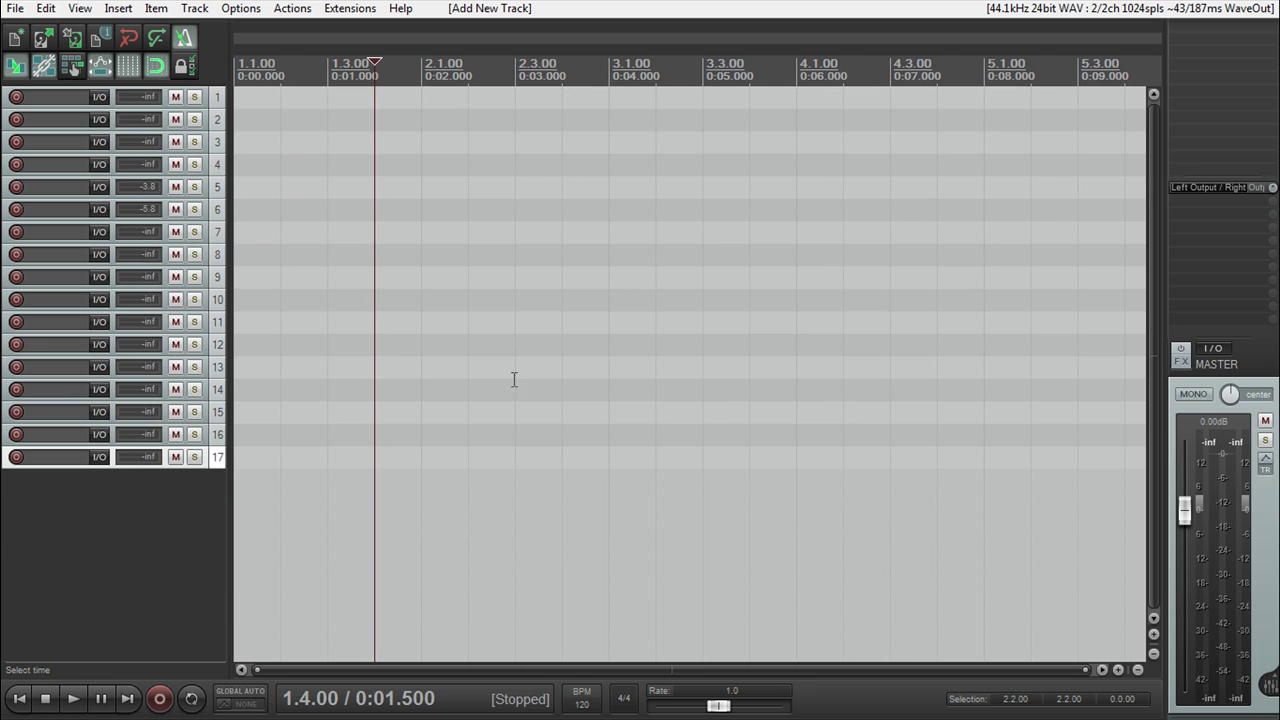
click(1118, 670)
click(1152, 634)
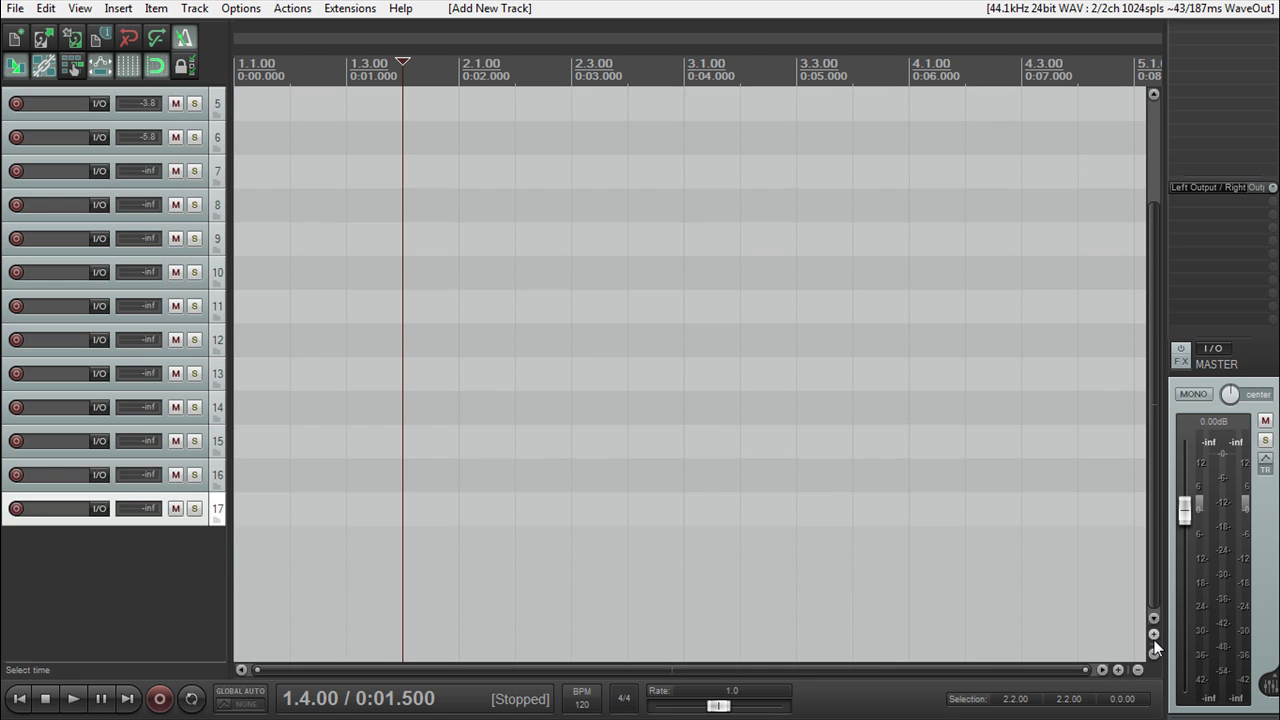
click(1152, 634)
click(1152, 634)
Narrow the track control panel and close the docked mixer
click(220, 367)
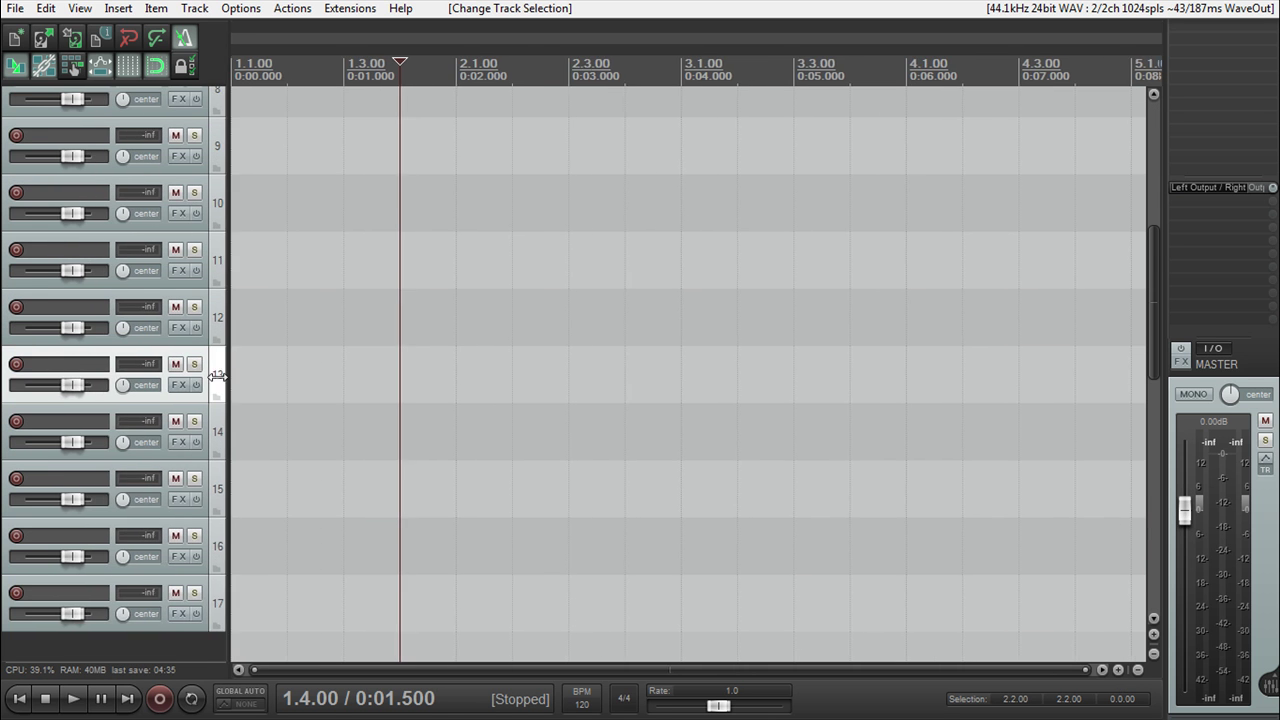
drag(228, 368, 197, 380)
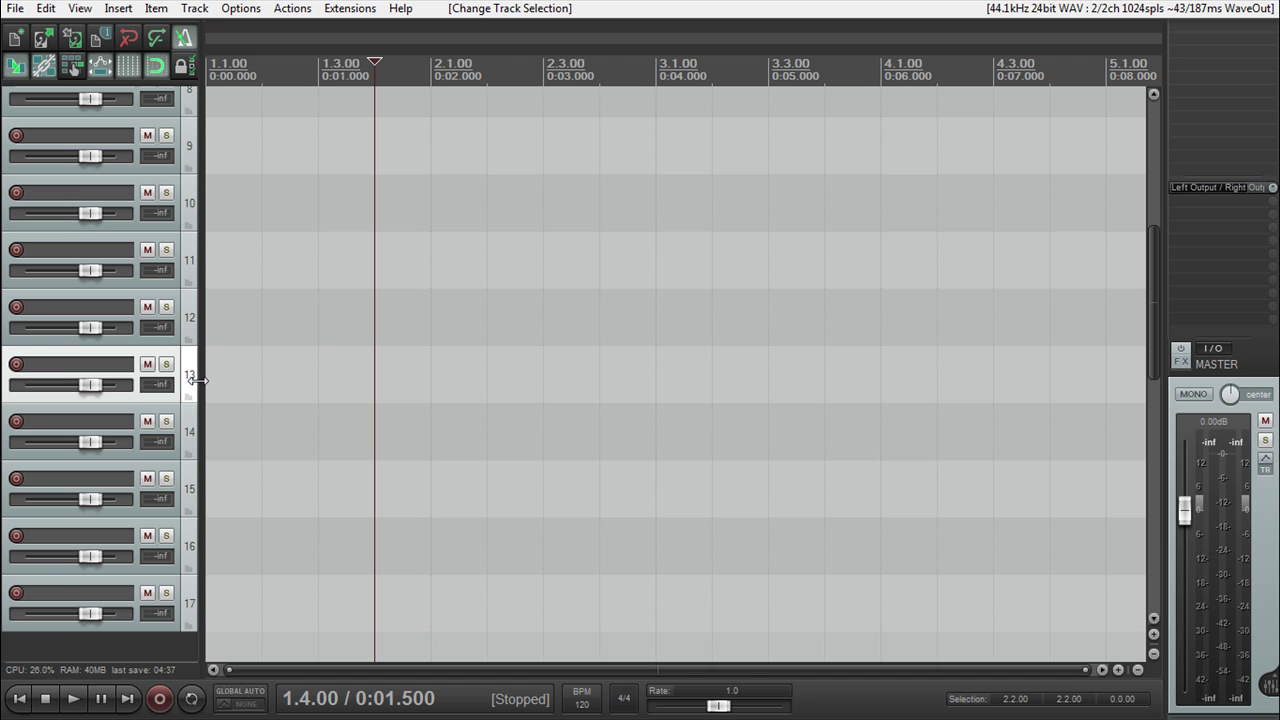
right_click(1268, 582)
click(1054, 562)
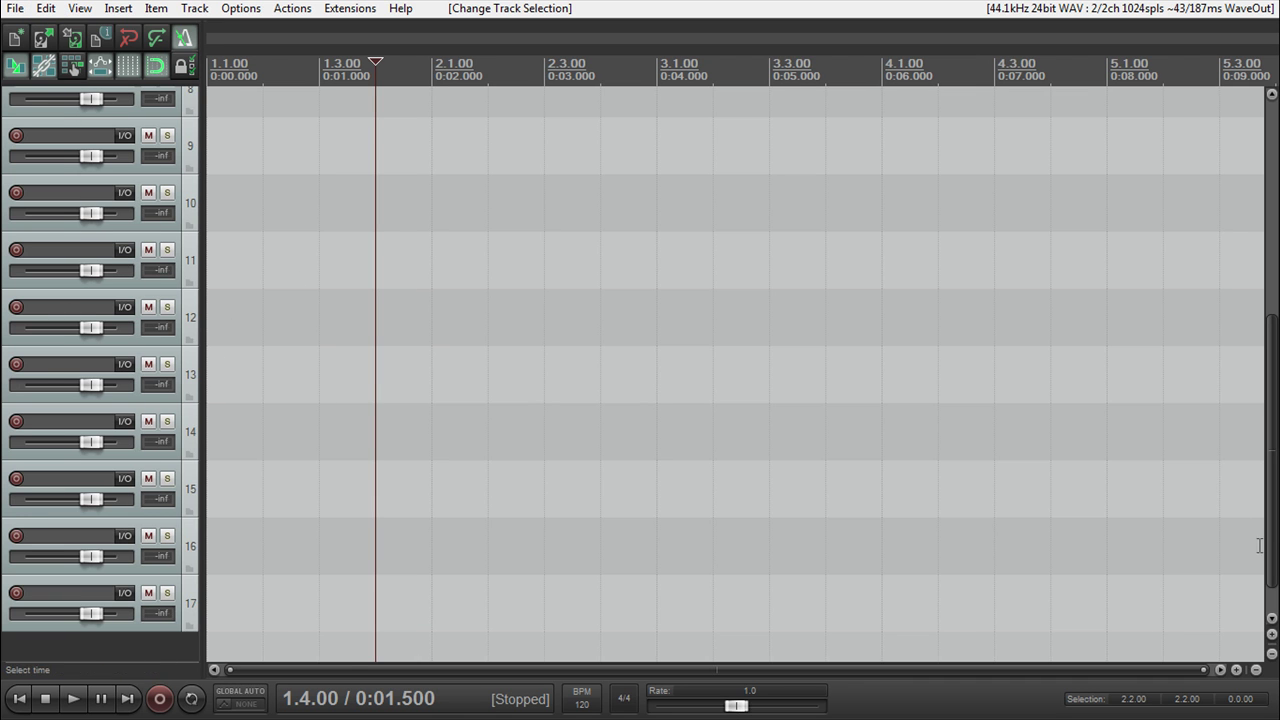
Save the current layout as window screenset 3 named 'Editing'
click(80, 8)
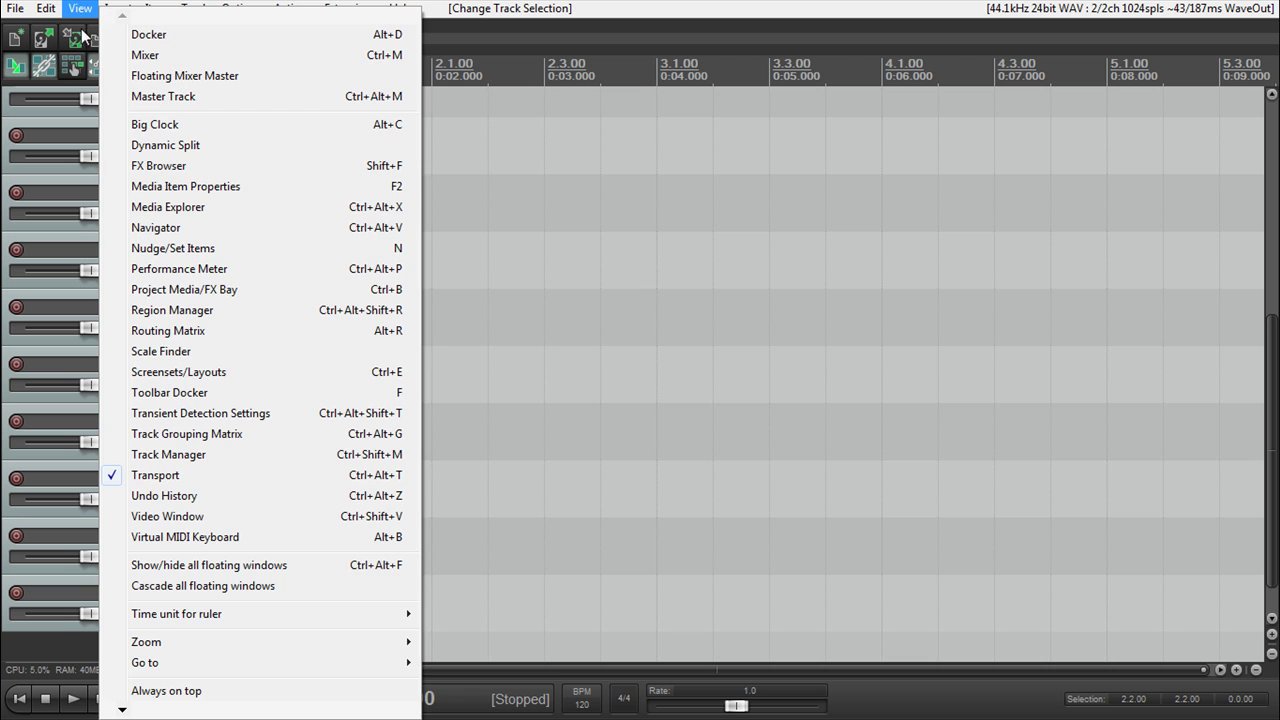
click(181, 372)
click(500, 352)
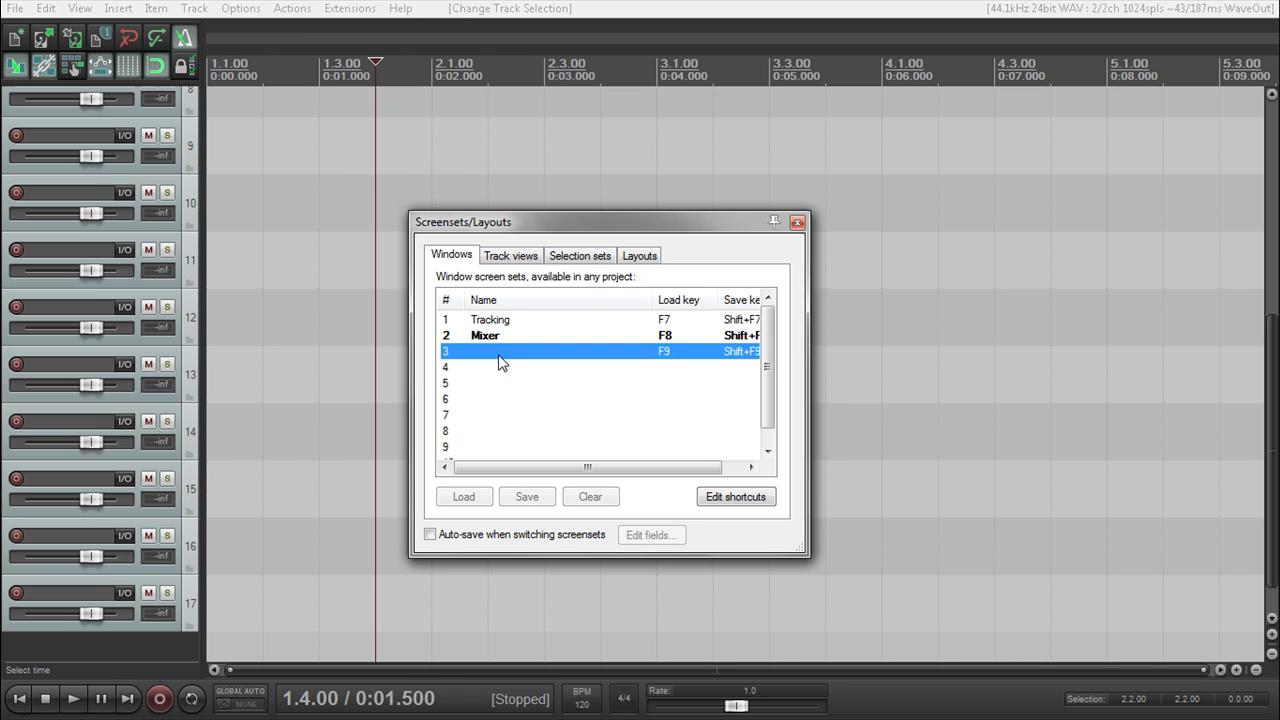
click(527, 496)
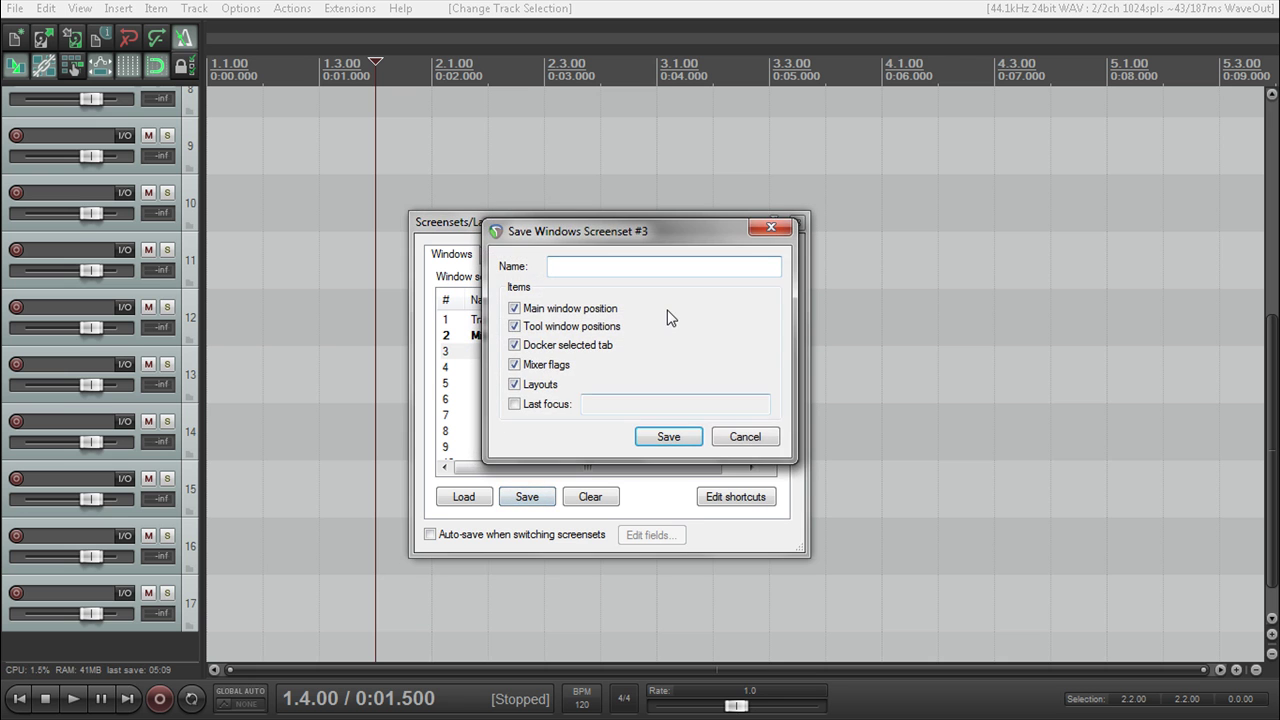
text(Editing)
key(Return)
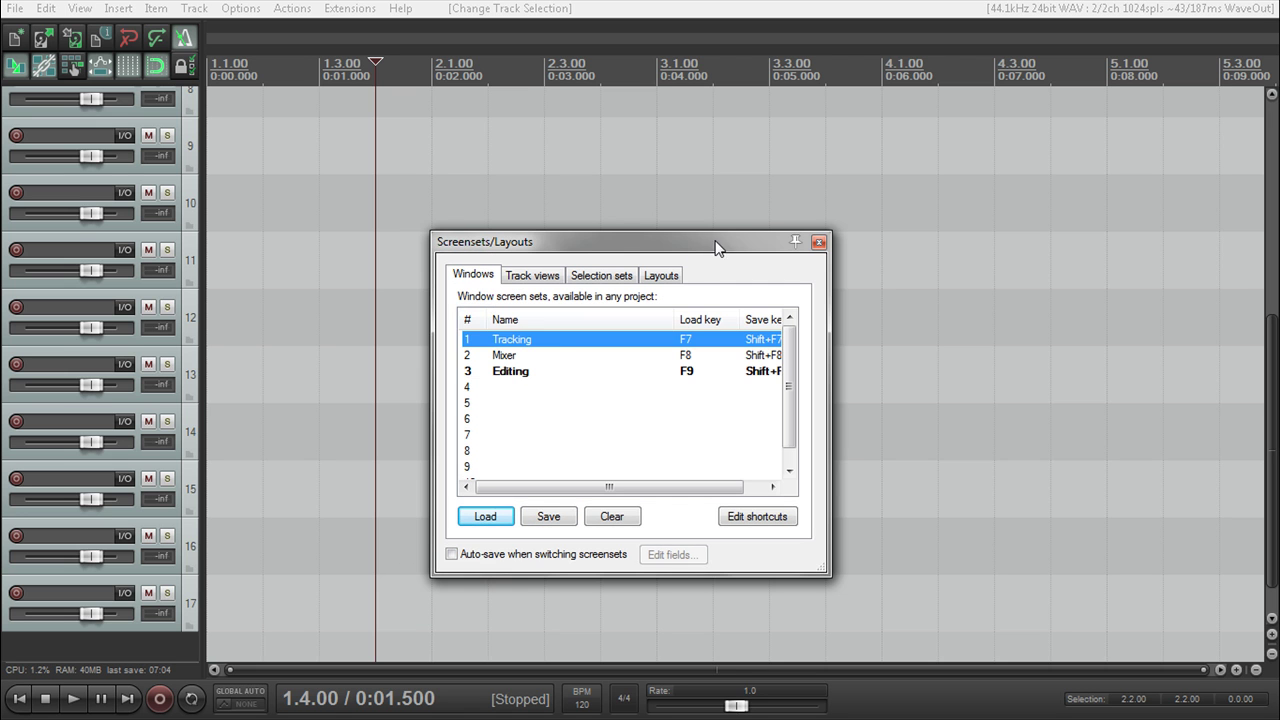
Load the Tracking, Mixer and Editing screensets in turn, ending on Editing
click(499, 373)
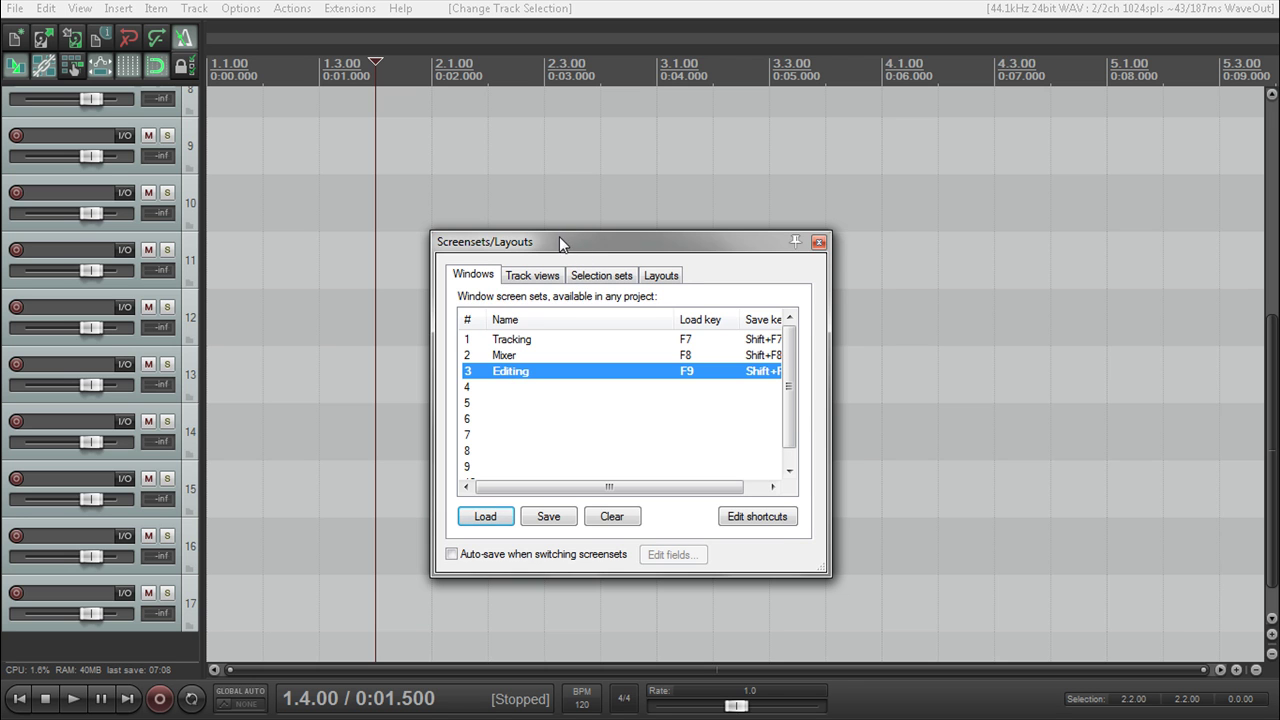
drag(559, 236, 574, 222)
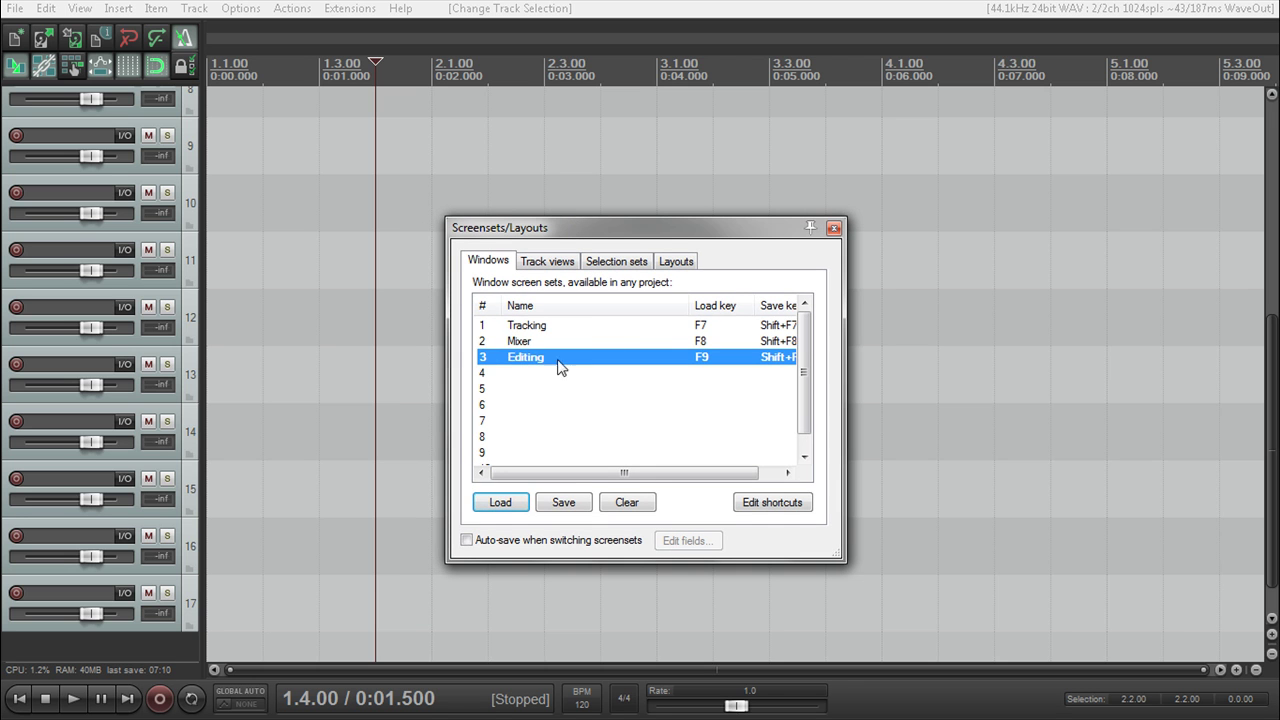
click(550, 328)
click(503, 505)
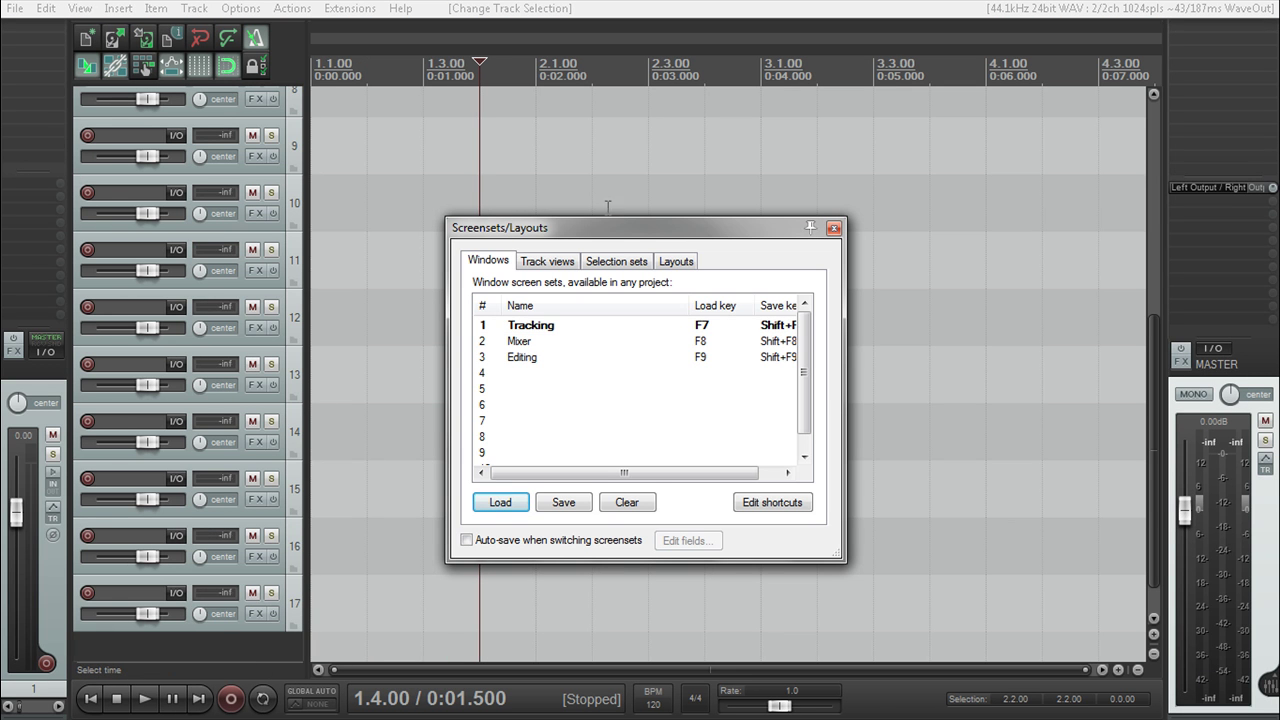
click(521, 343)
click(500, 504)
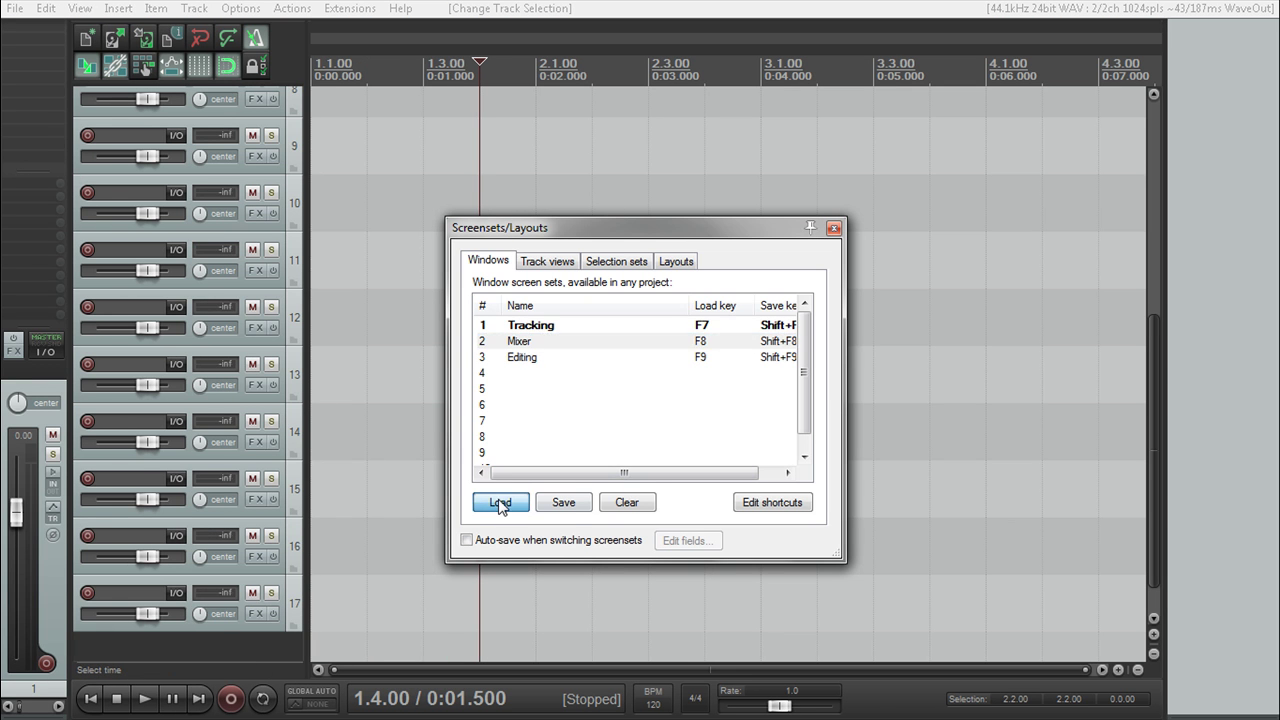
click(517, 360)
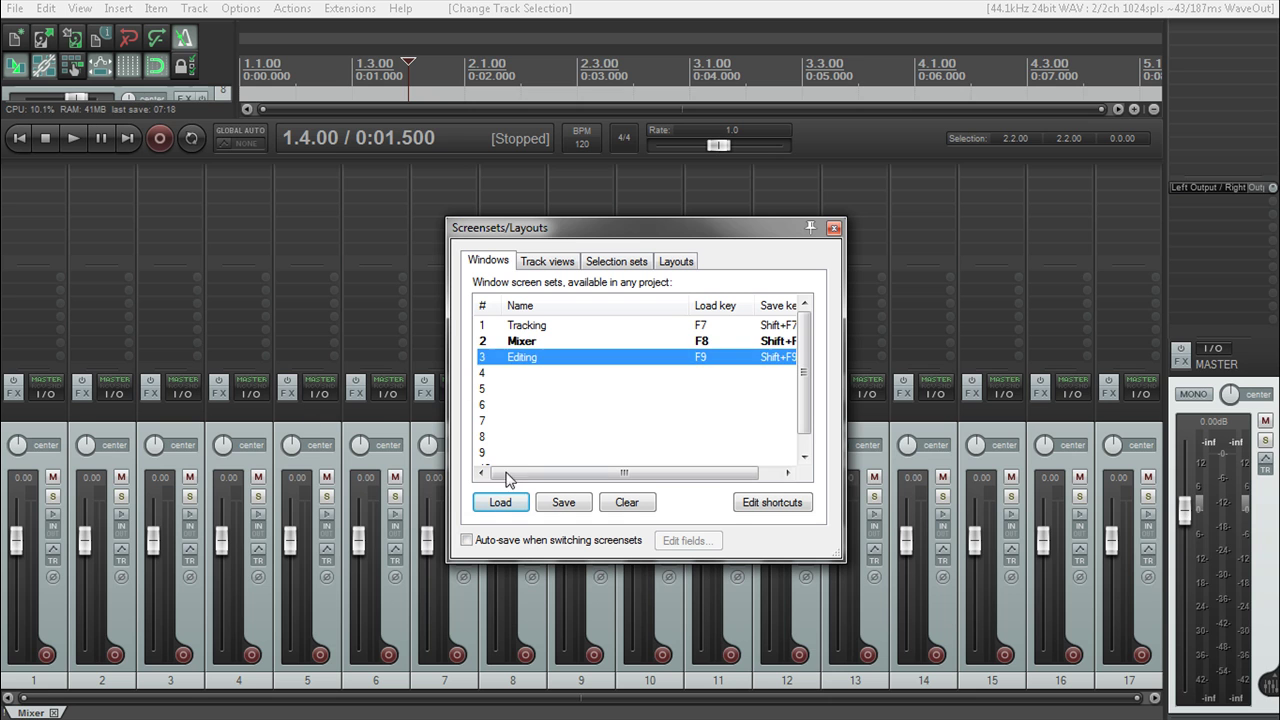
click(486, 505)
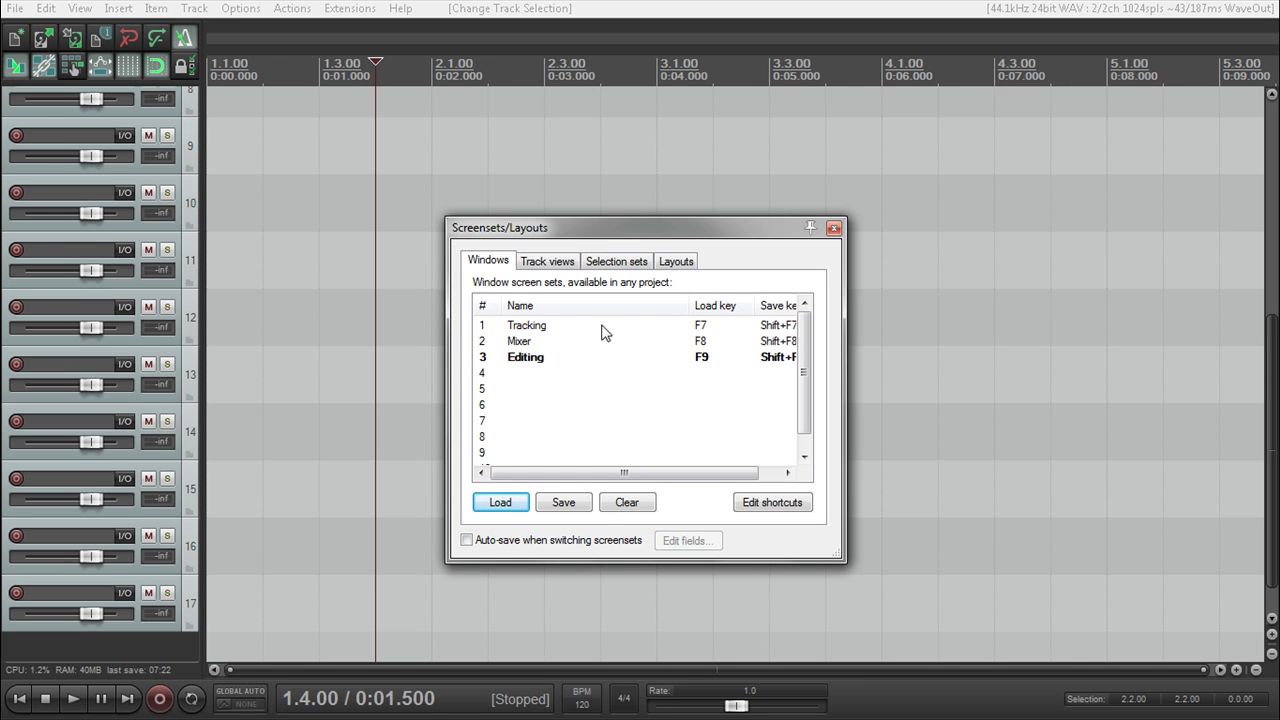
Close the screenset manager, cycle Tracking, Mixer, then Tracking screensets, and widen the left mixer dock
click(833, 229)
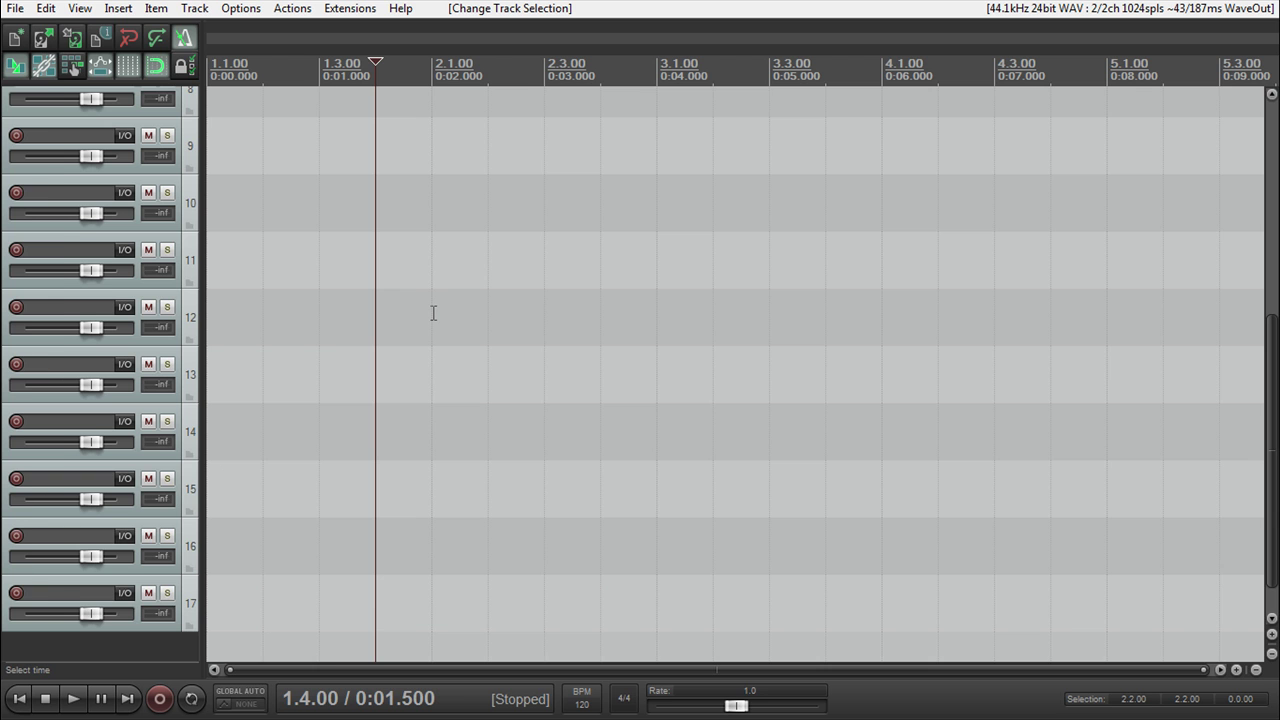
key(F8)
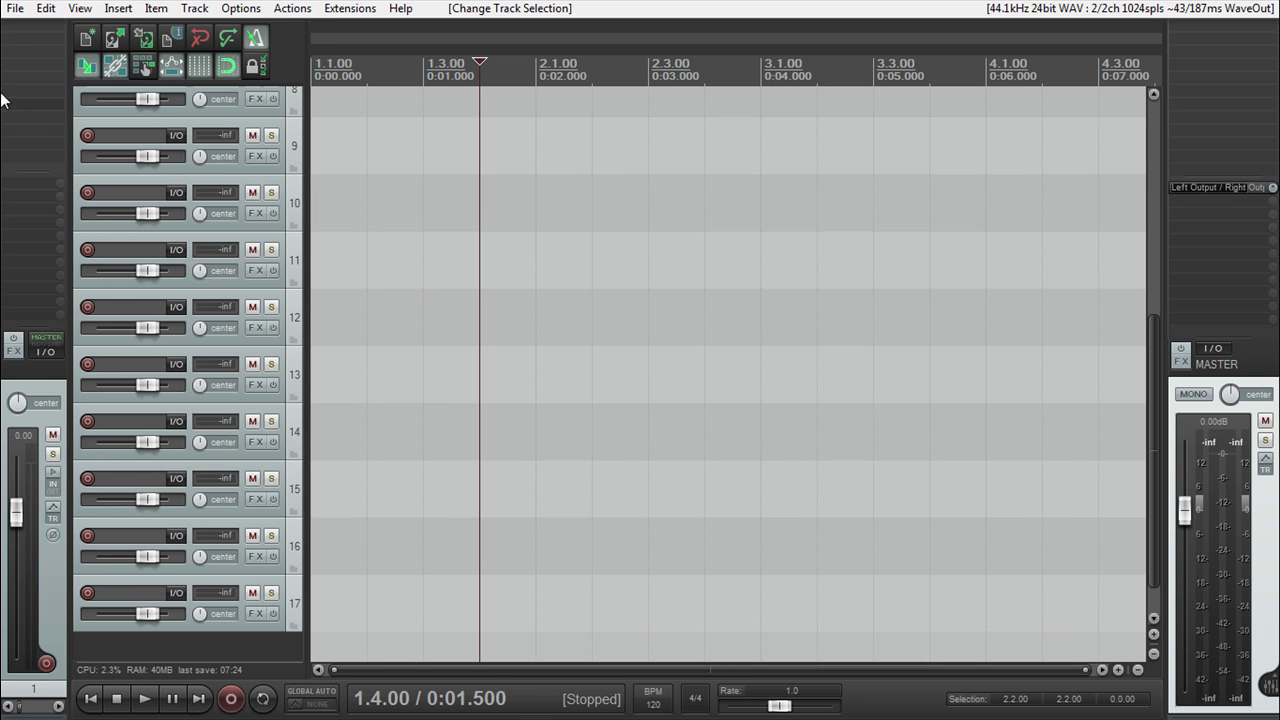
key(F9)
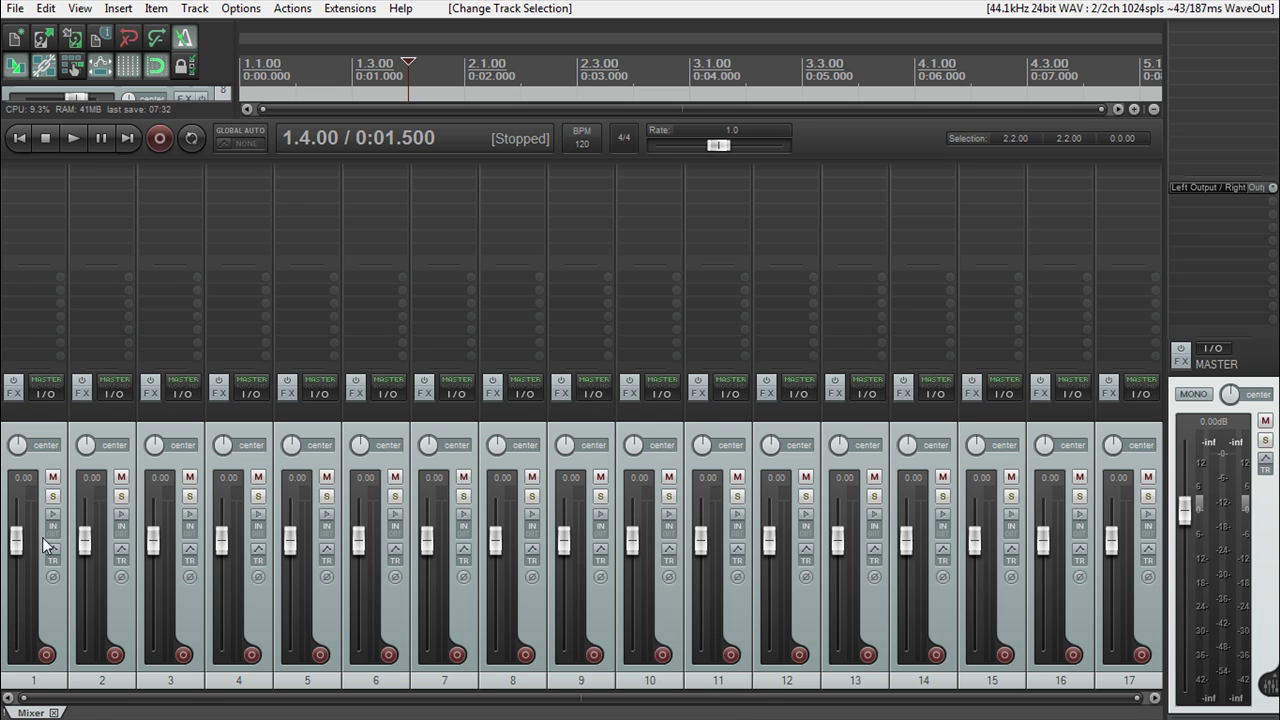
key(F8)
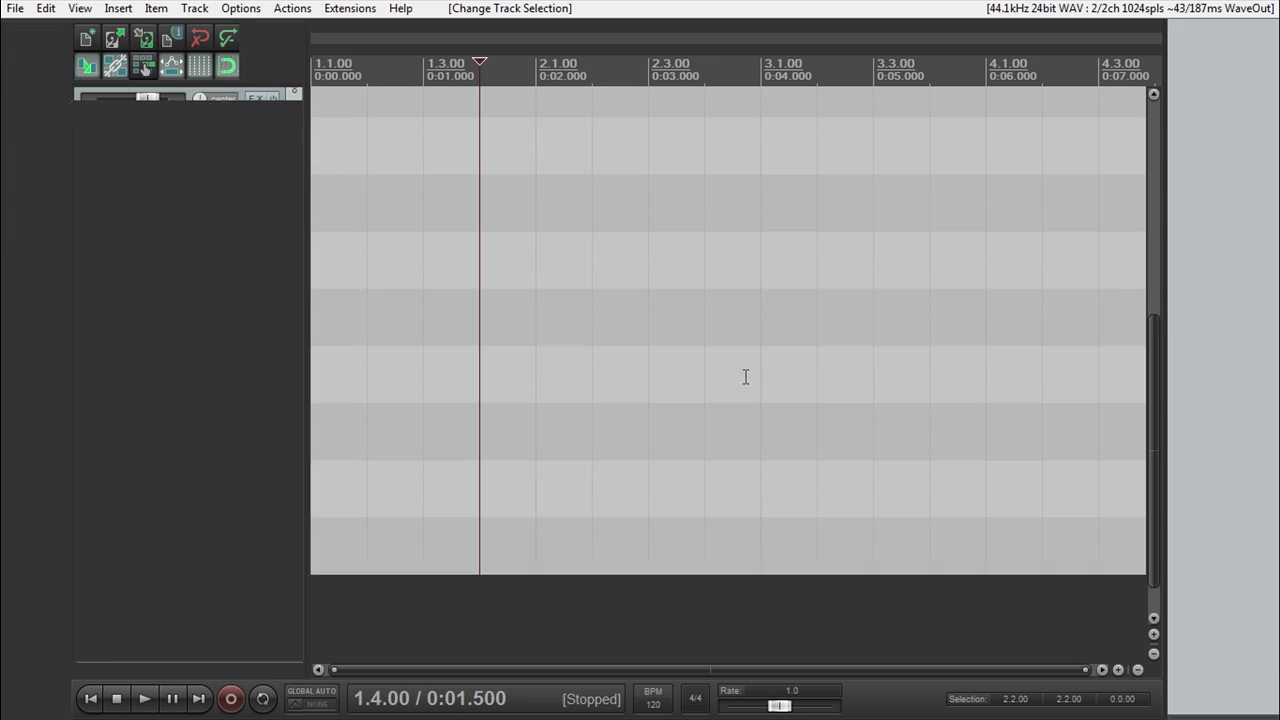
click(229, 647)
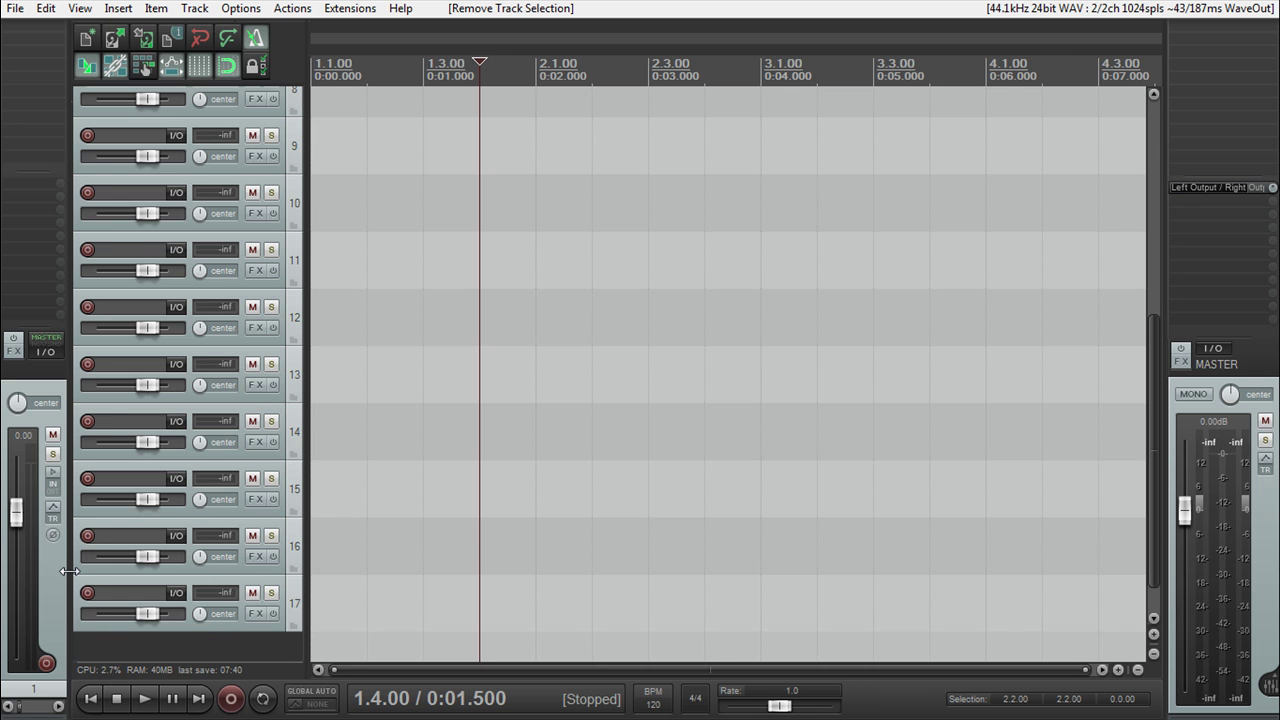
mouse_move(70, 570)
mouse_down()
mouse_move(95, 569)
mouse_move(72, 568)
mouse_up()
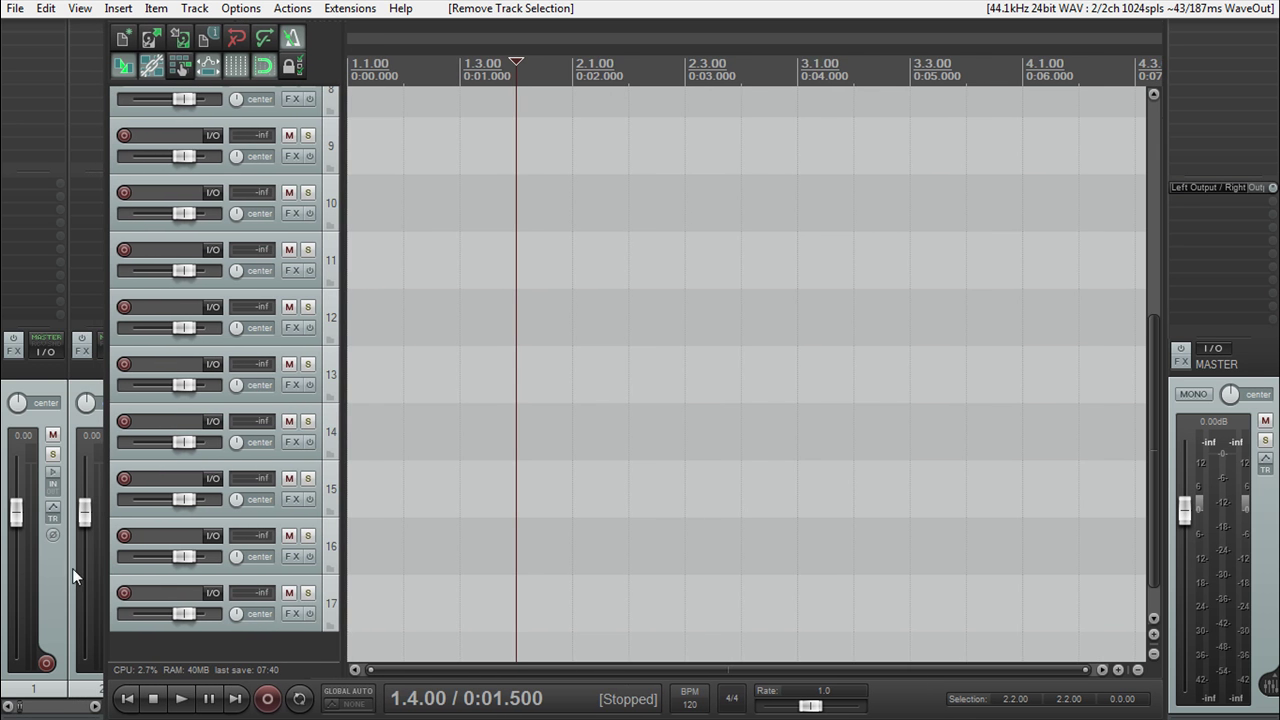
Switch the docked mixer strip to the Large mixer-panel layout
click(228, 8)
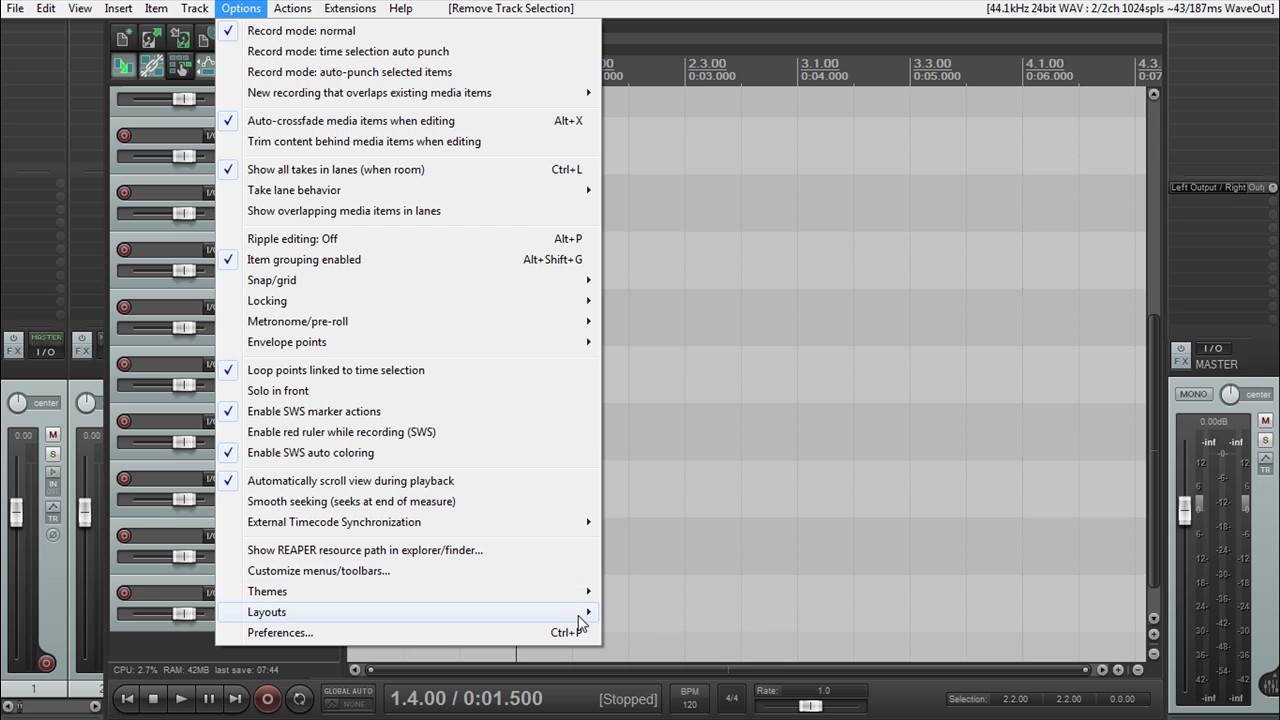
mouse_move(586, 612)
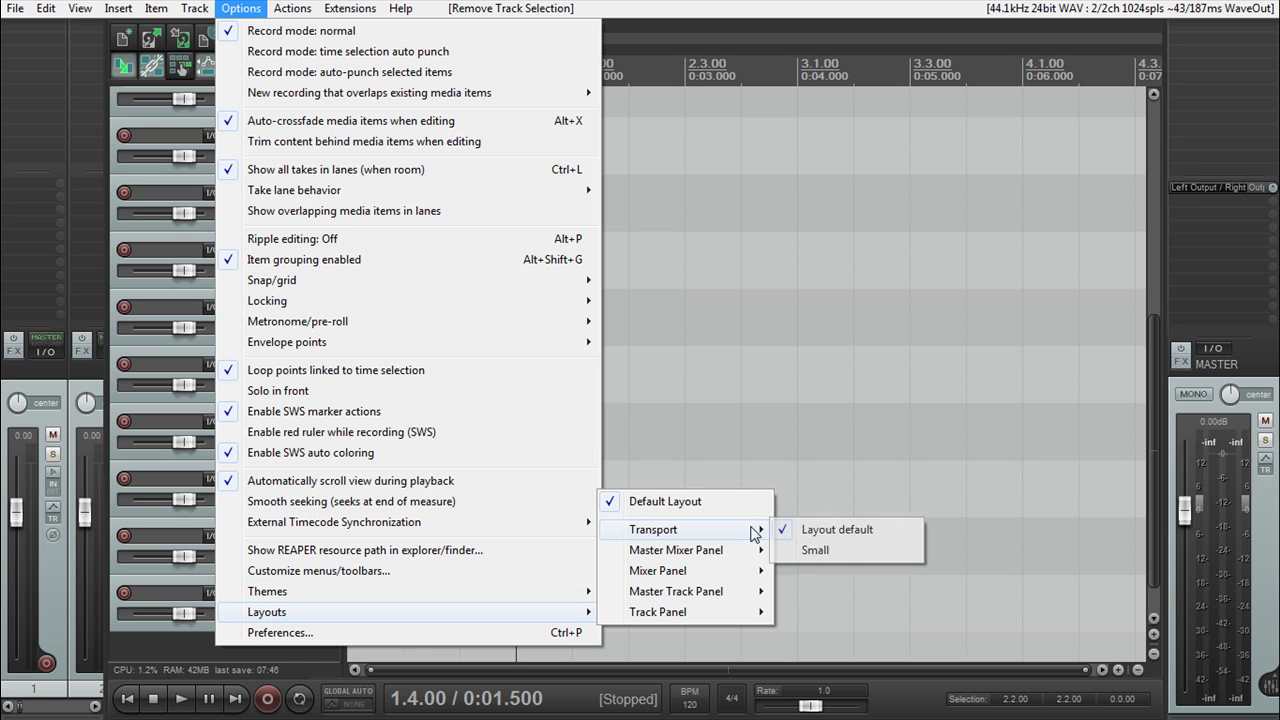
mouse_move(752, 574)
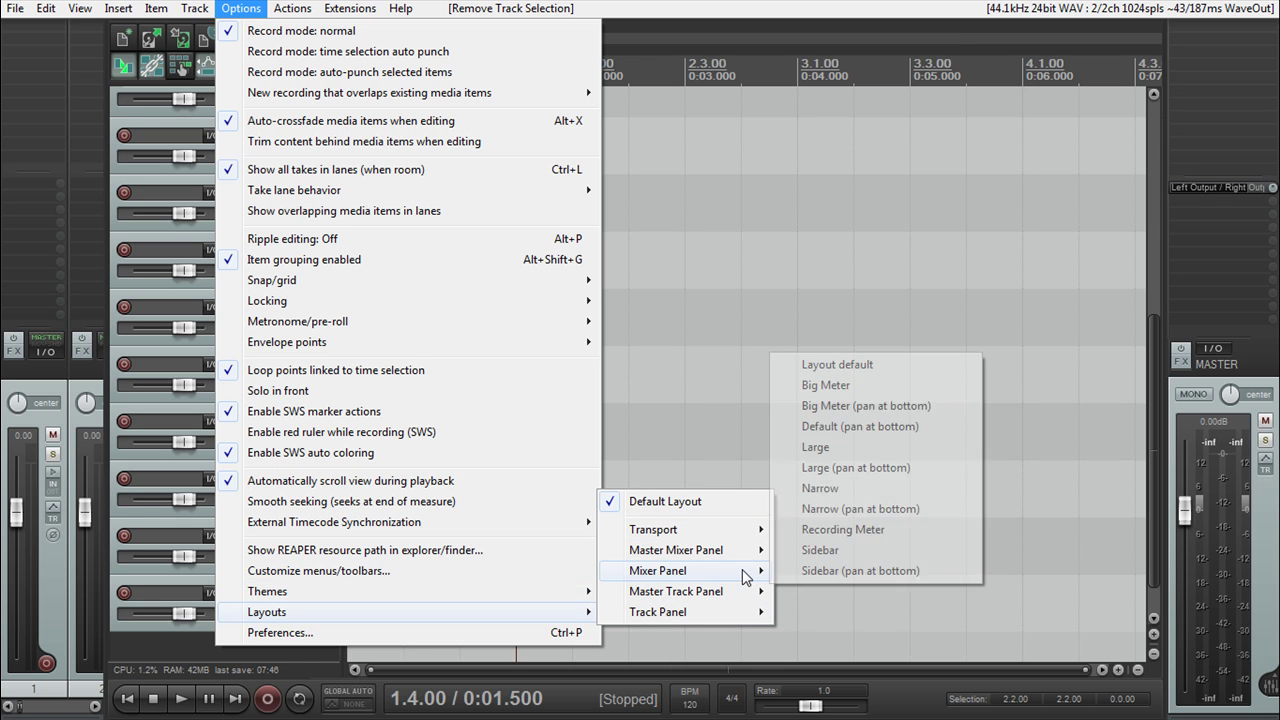
click(857, 456)
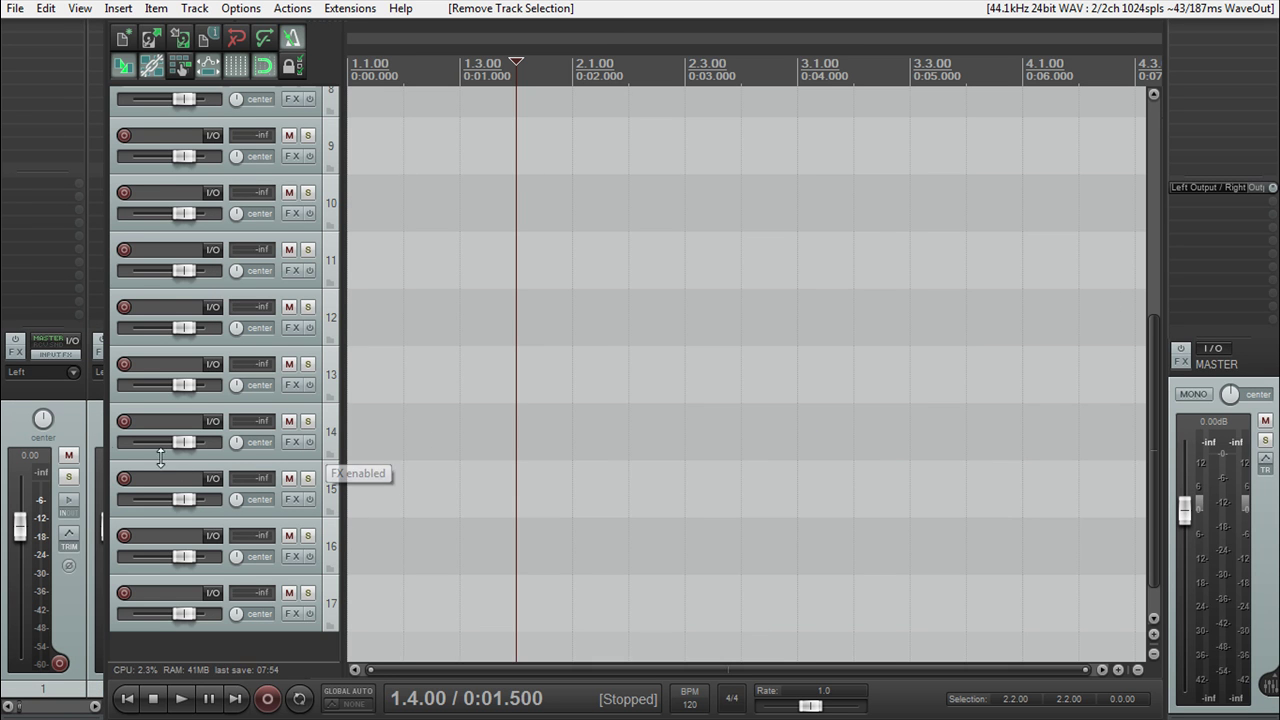
scroll(113, 443, up, 5)
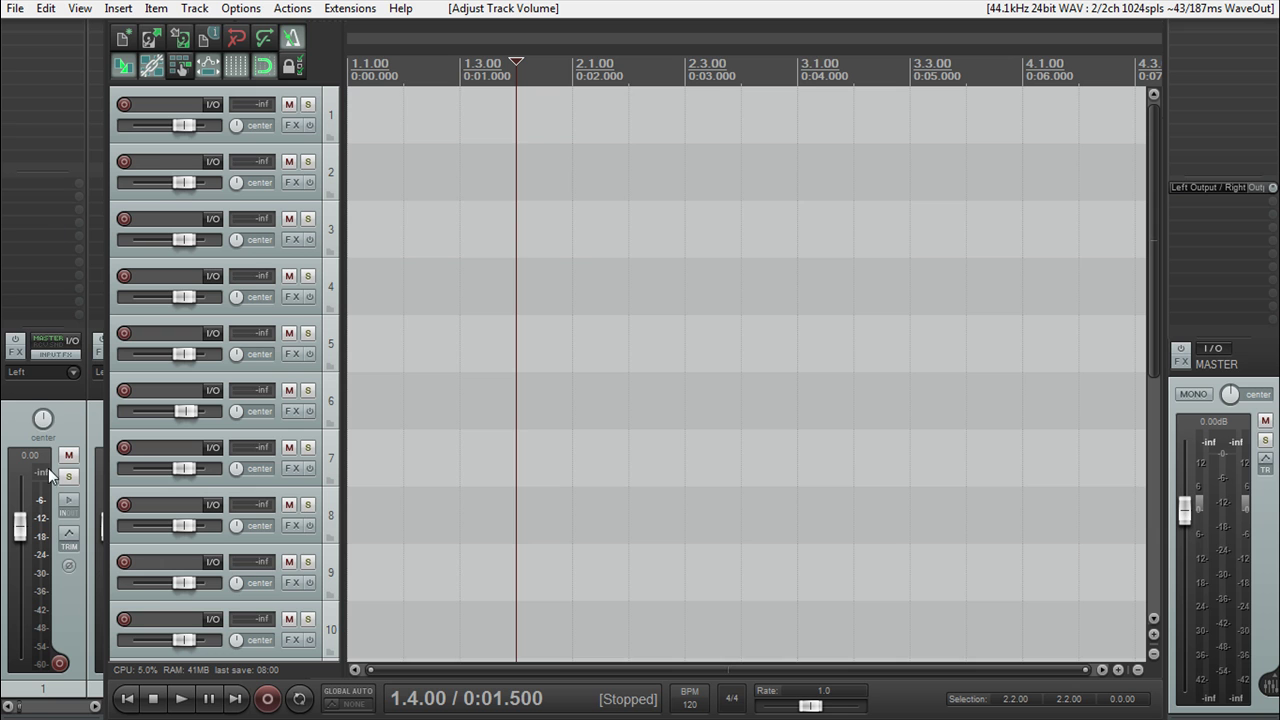
Narrow the mixer docker back to one strip and select track 2
click(74, 373)
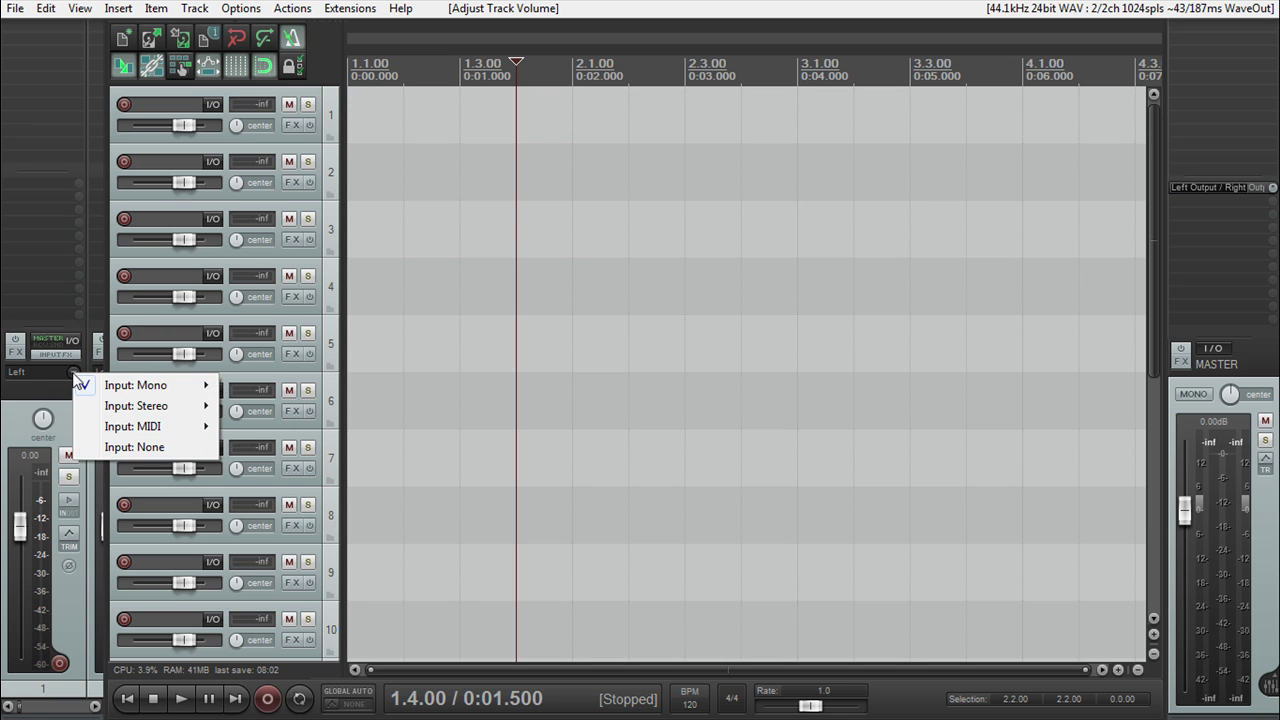
click(68, 406)
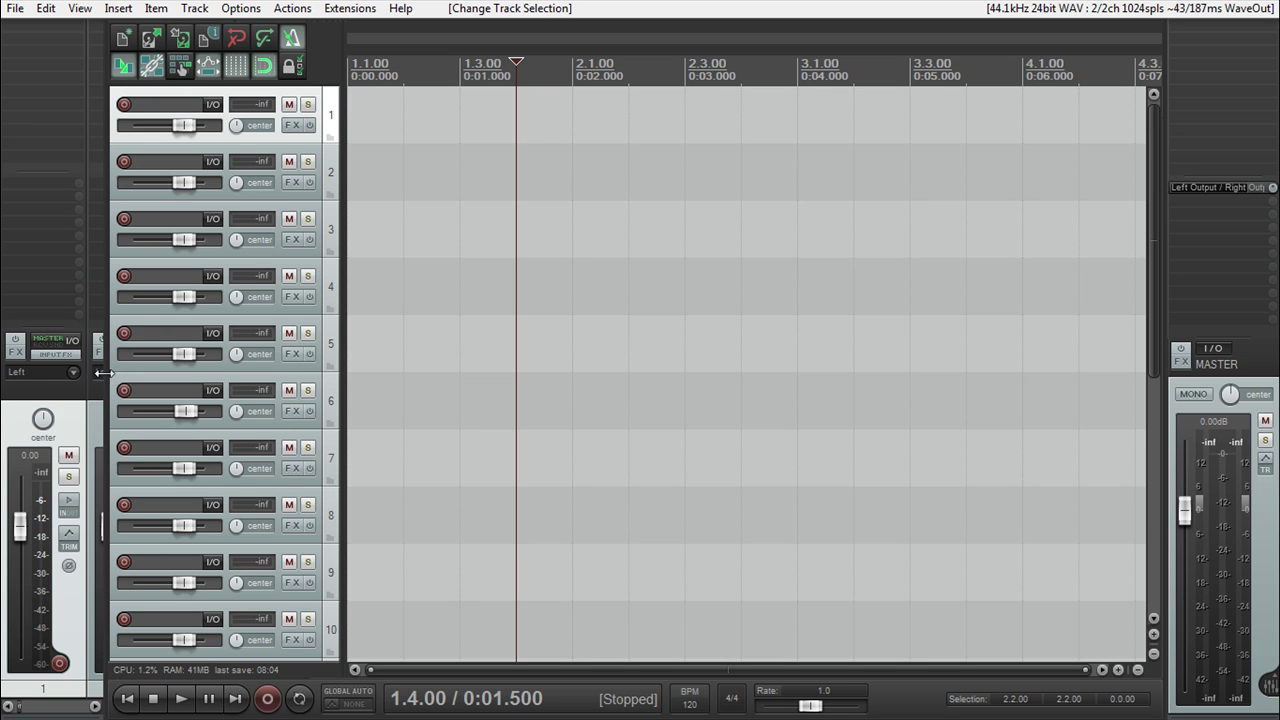
drag(108, 372, 89, 373)
click(304, 226)
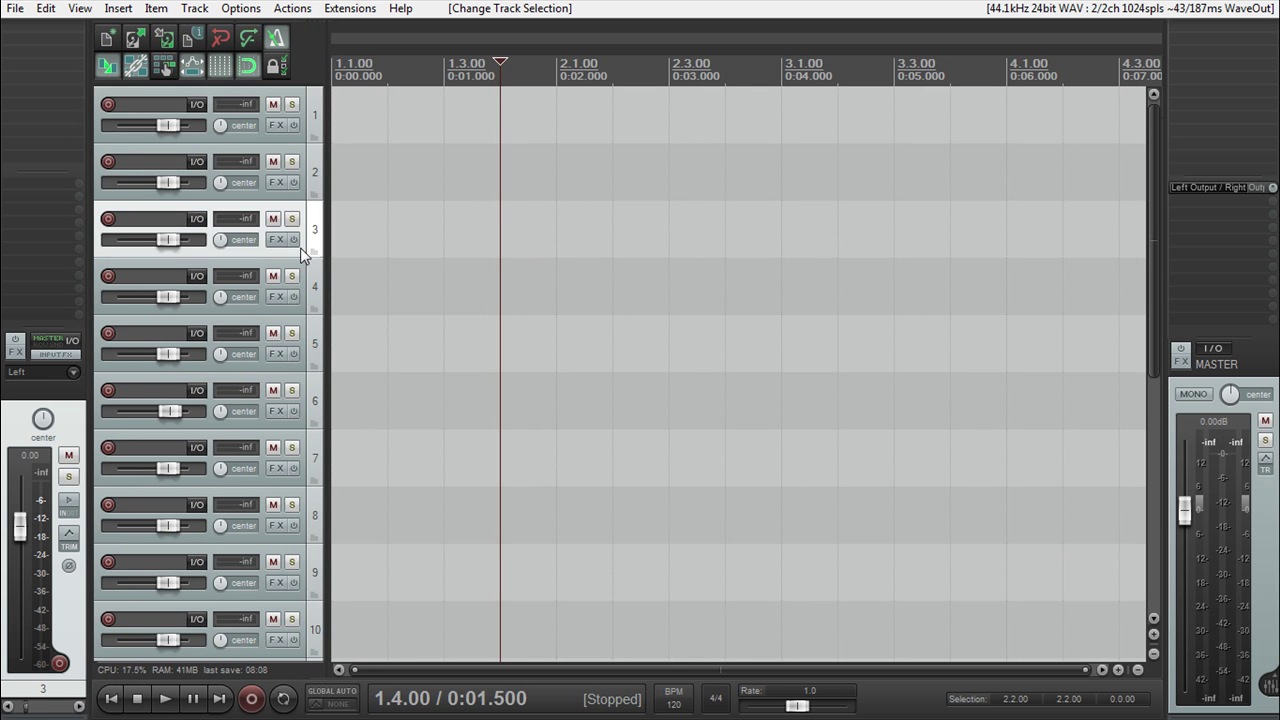
click(302, 202)
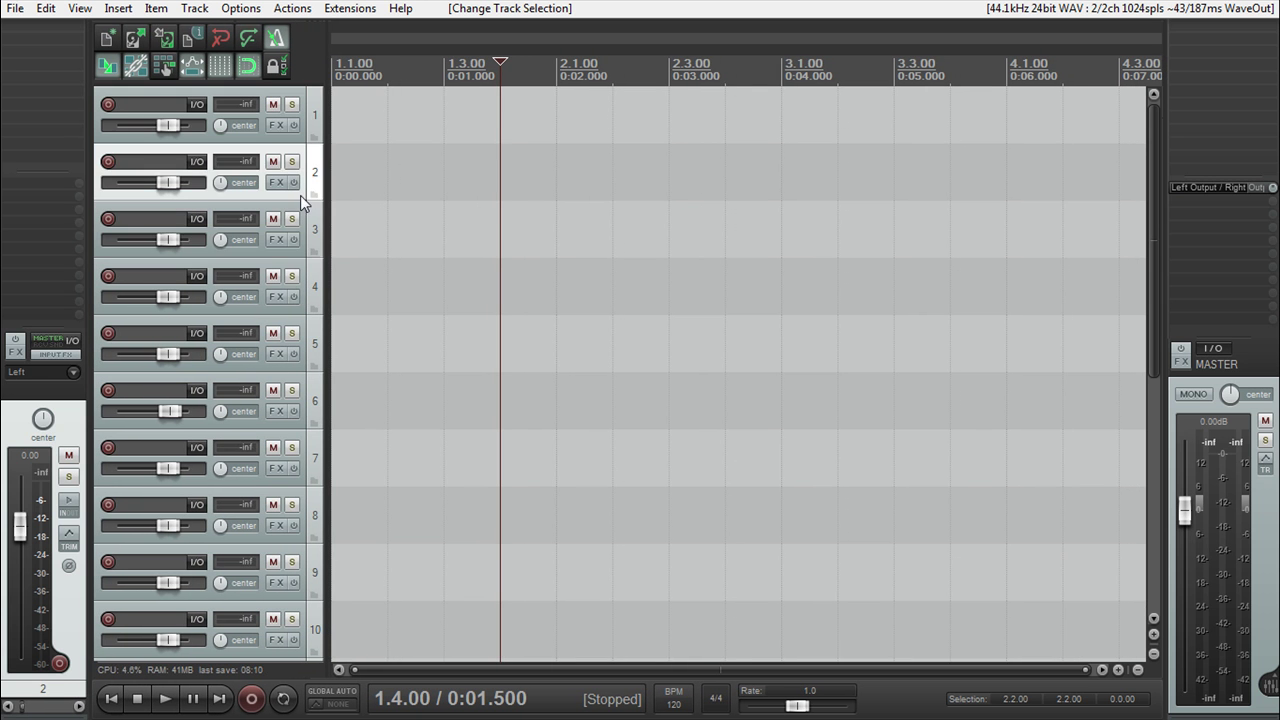
click(74, 372)
click(62, 376)
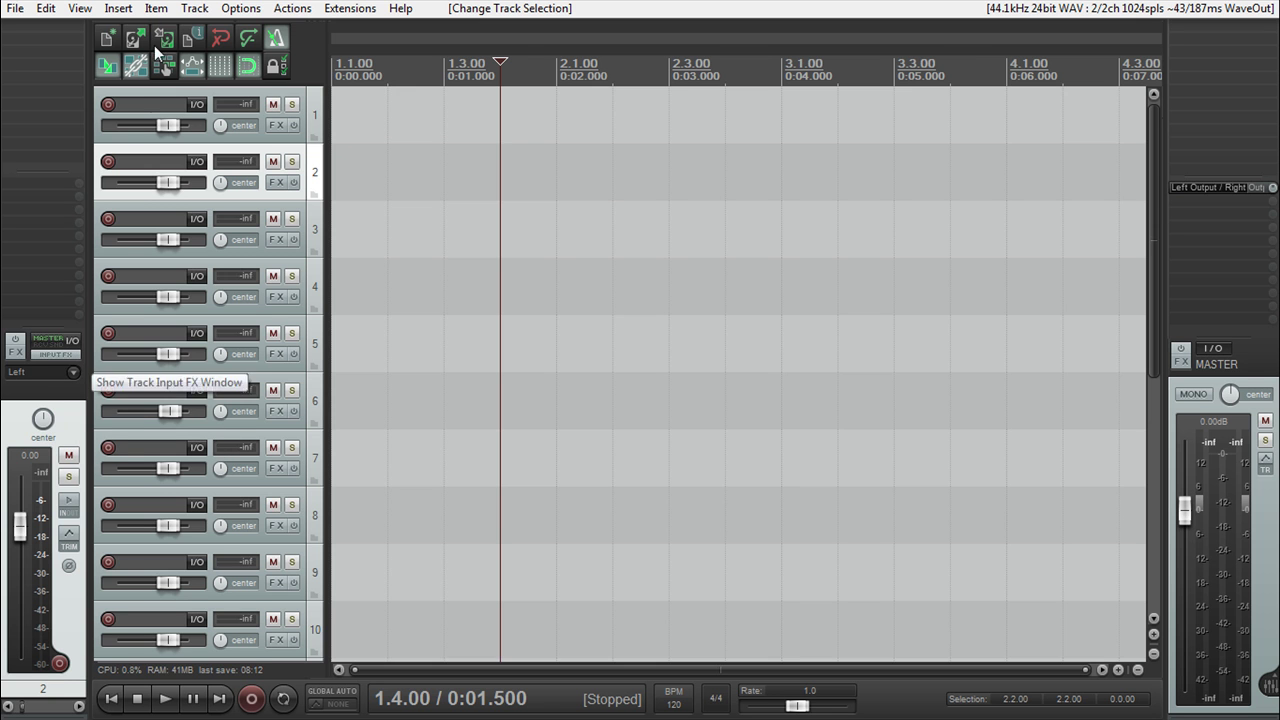
Overwrite screenset slot 1 'Tracking' with the current Large-mixer layout, then close the manager
click(68, 8)
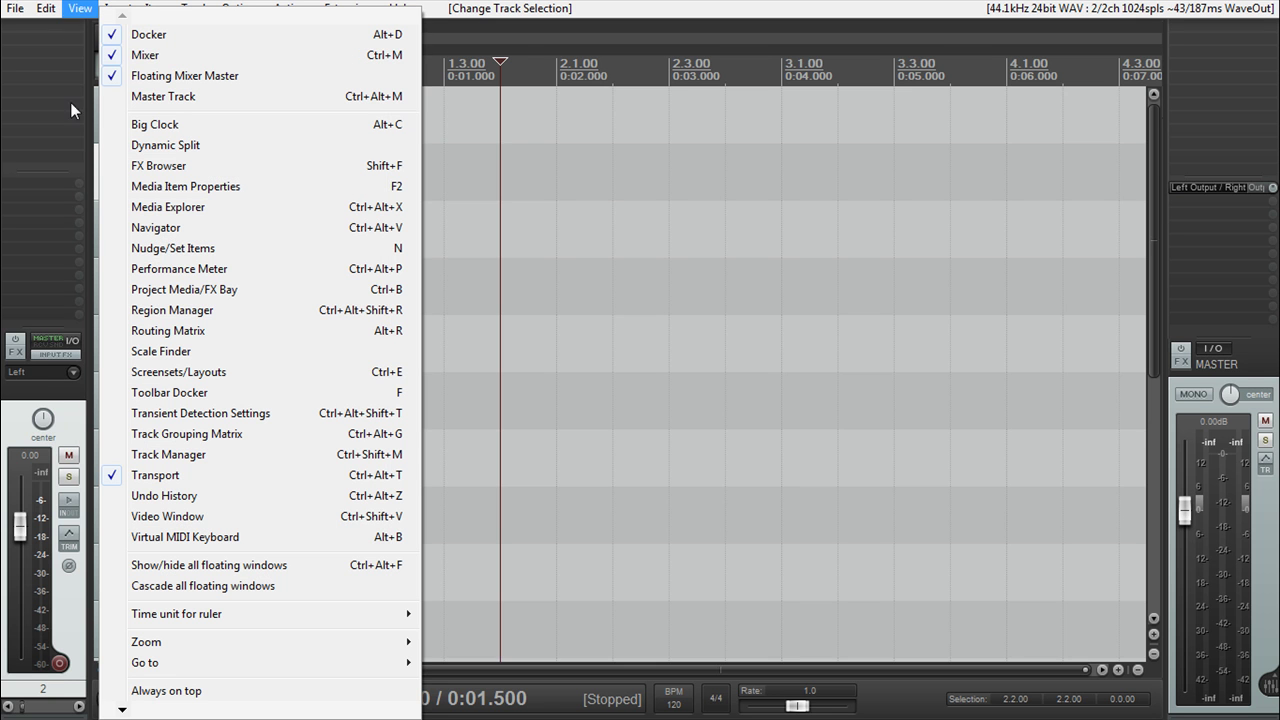
click(178, 372)
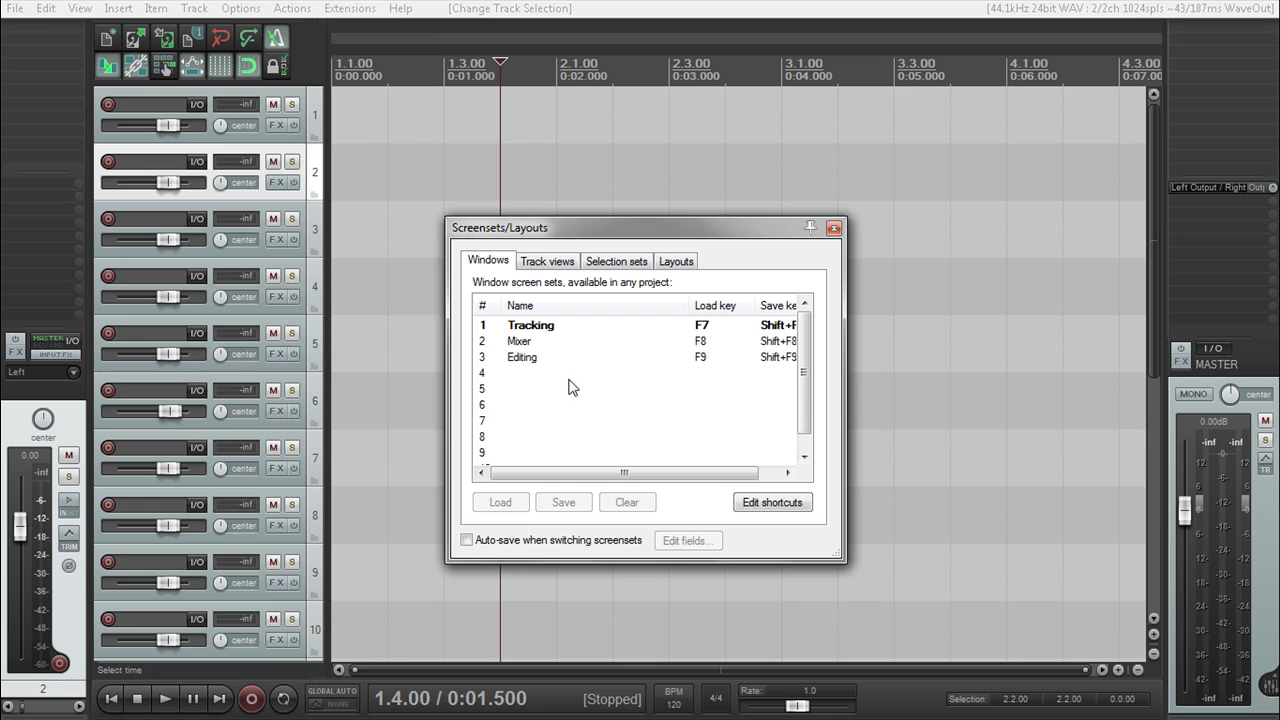
click(540, 328)
click(563, 502)
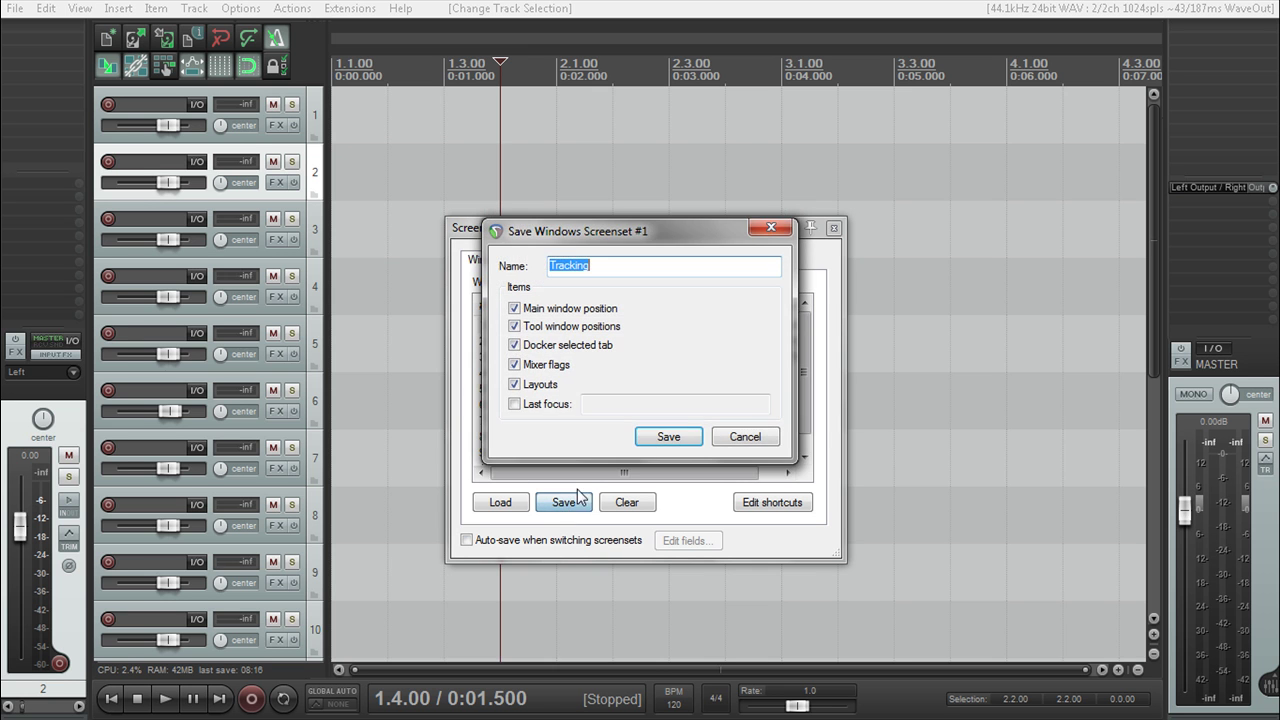
click(667, 437)
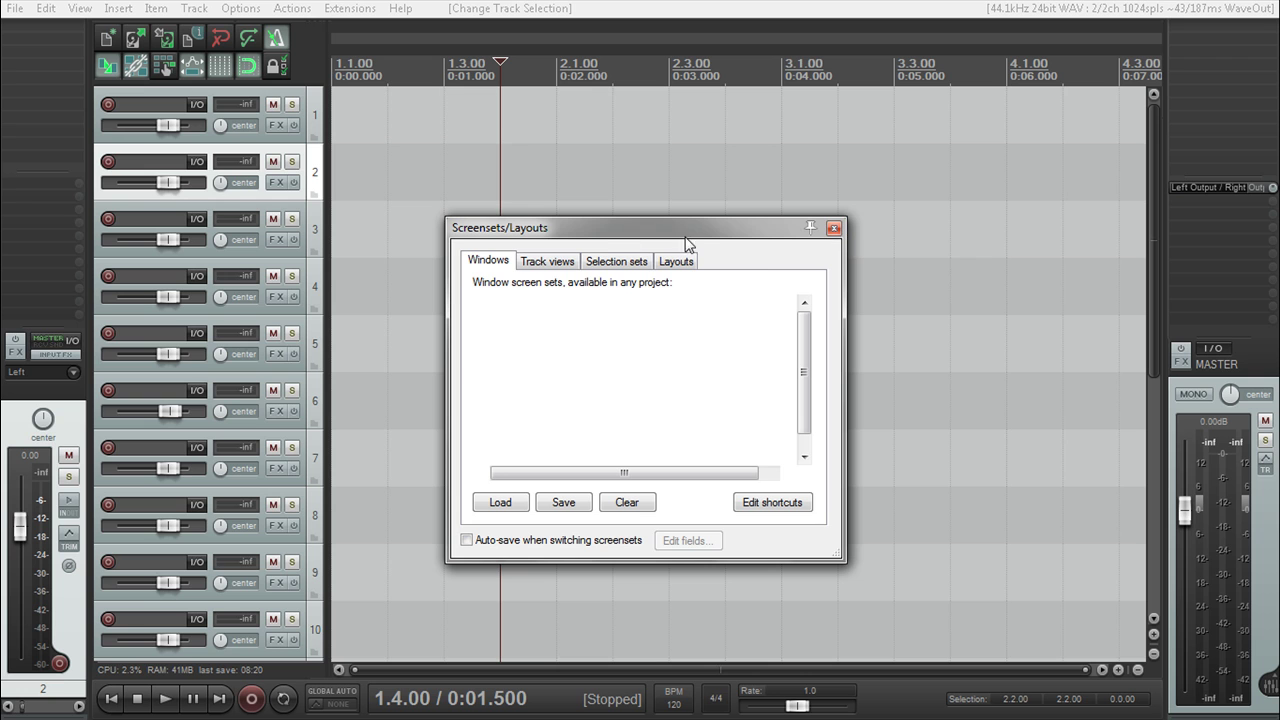
key(Escape)
click(740, 264)
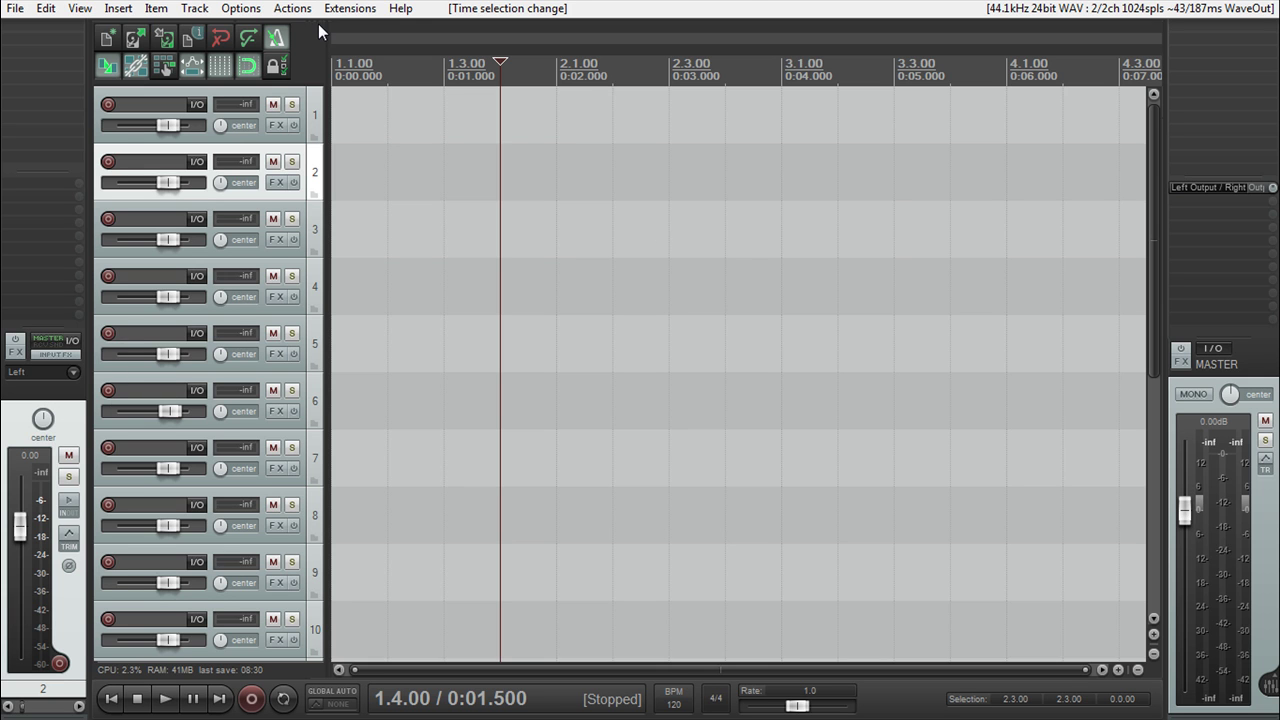
key(ctrl+m)
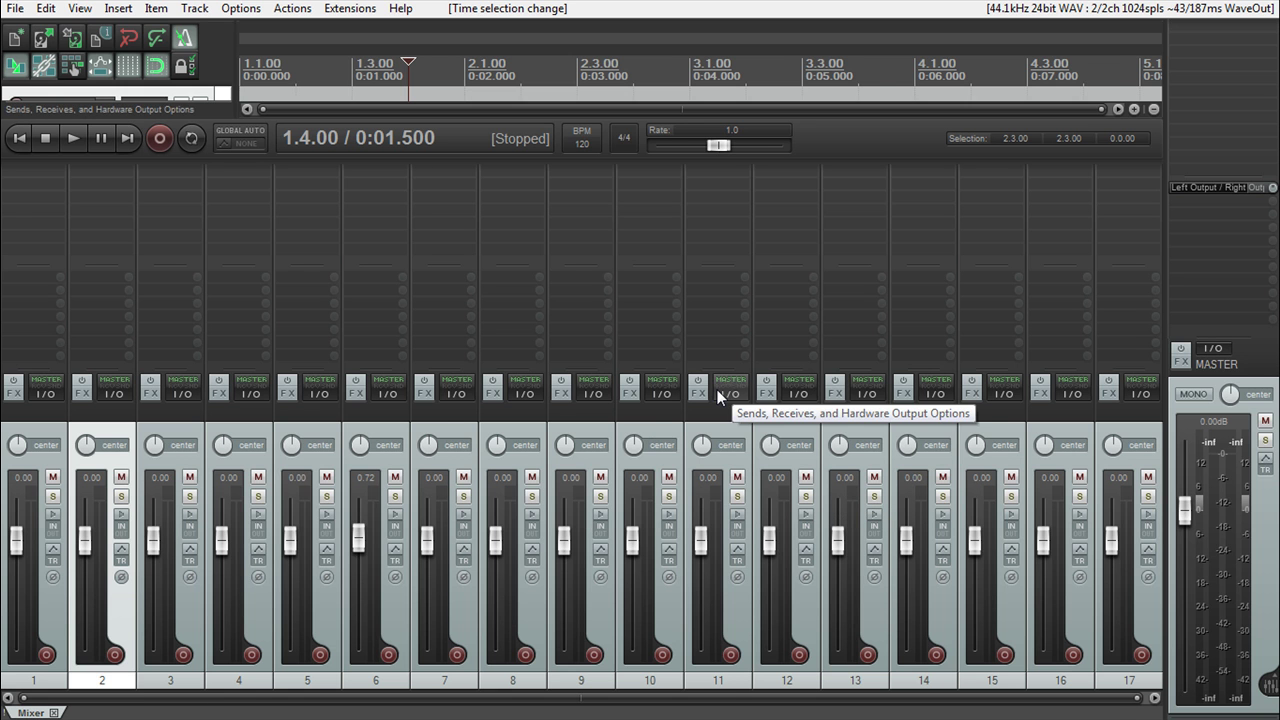
key(ctrl+m)
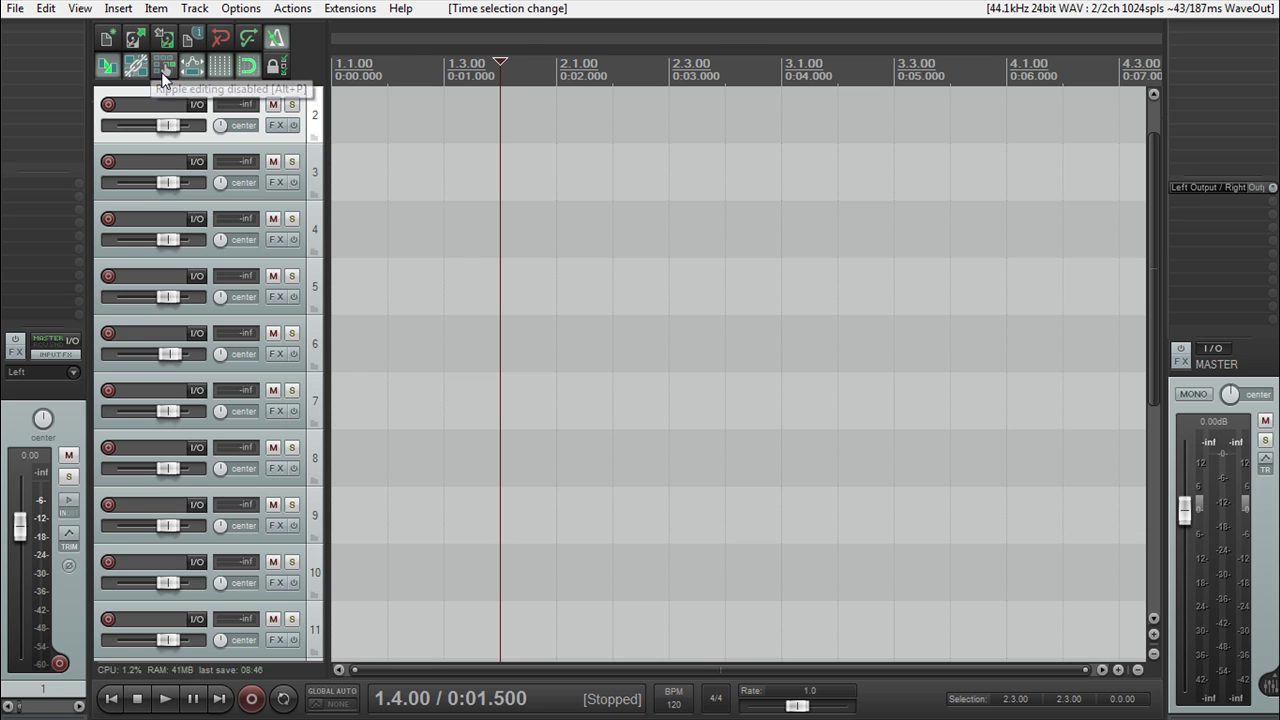
key(ctrl+m)
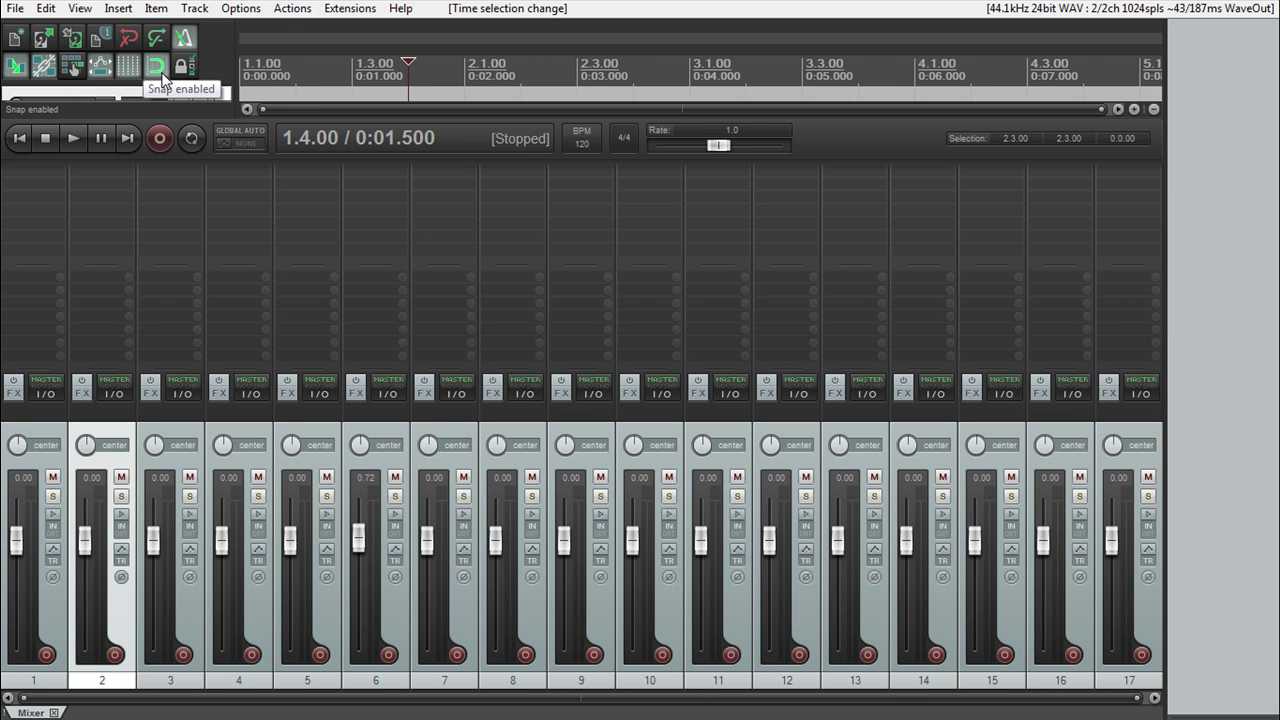
key(ctrl+m)
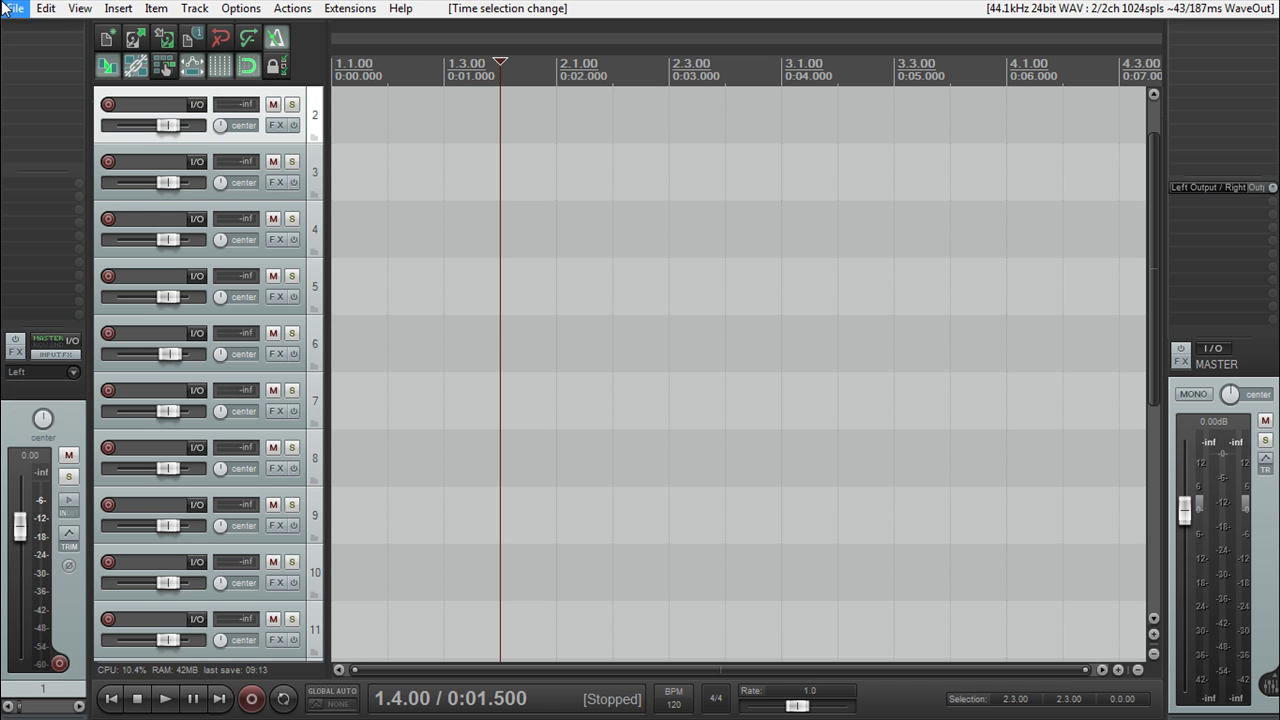
Dock the FX browser in the right docker below a taller master strip, widened for full names
click(276, 125)
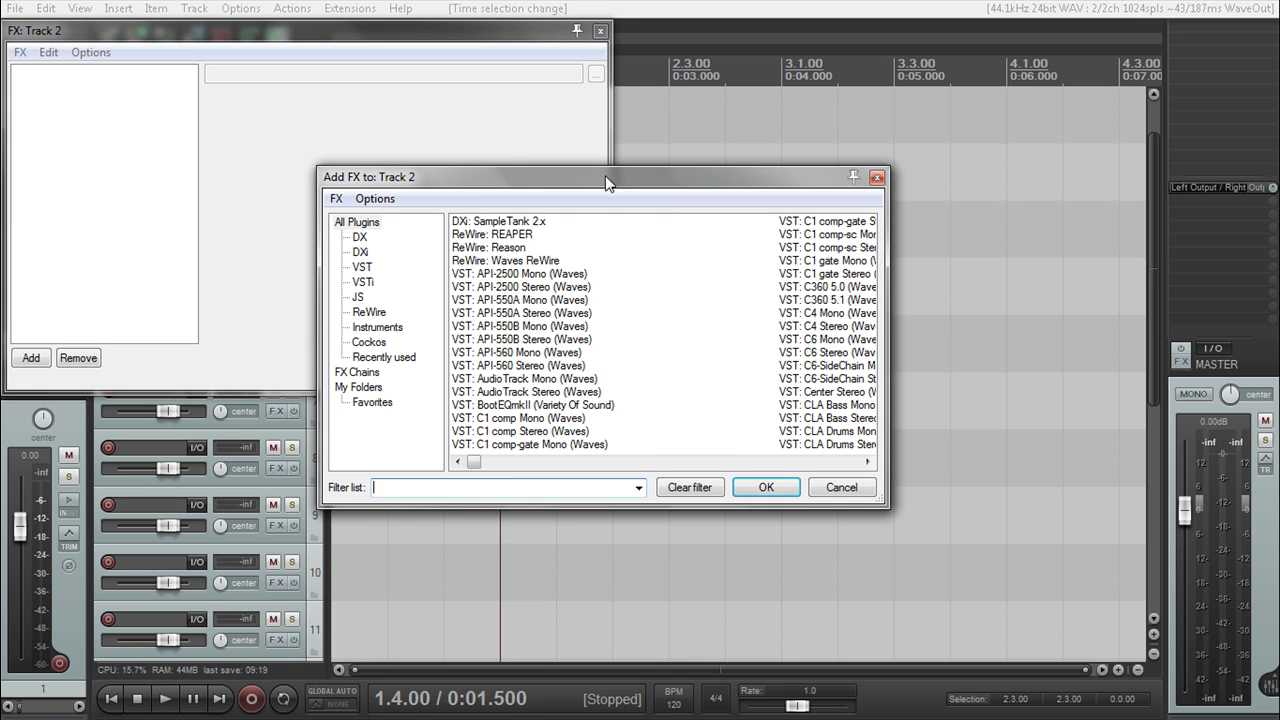
right_click(577, 176)
click(690, 401)
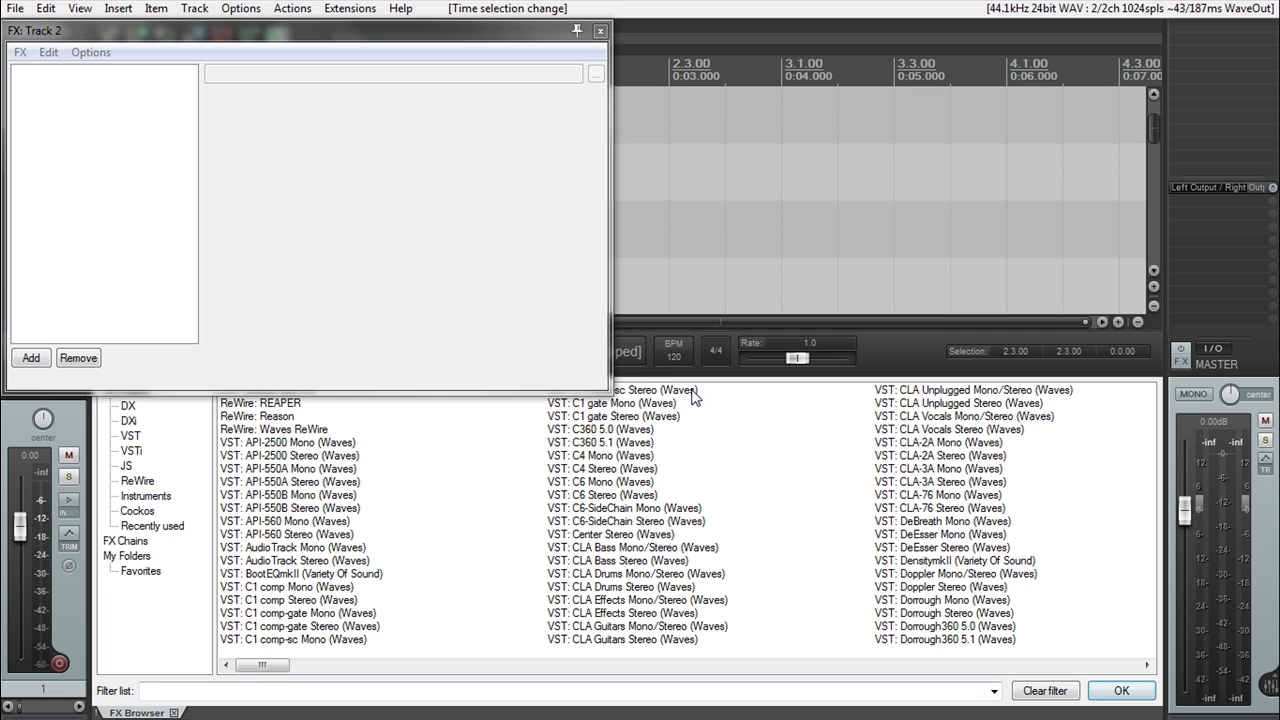
click(600, 31)
drag(157, 710, 1189, 663)
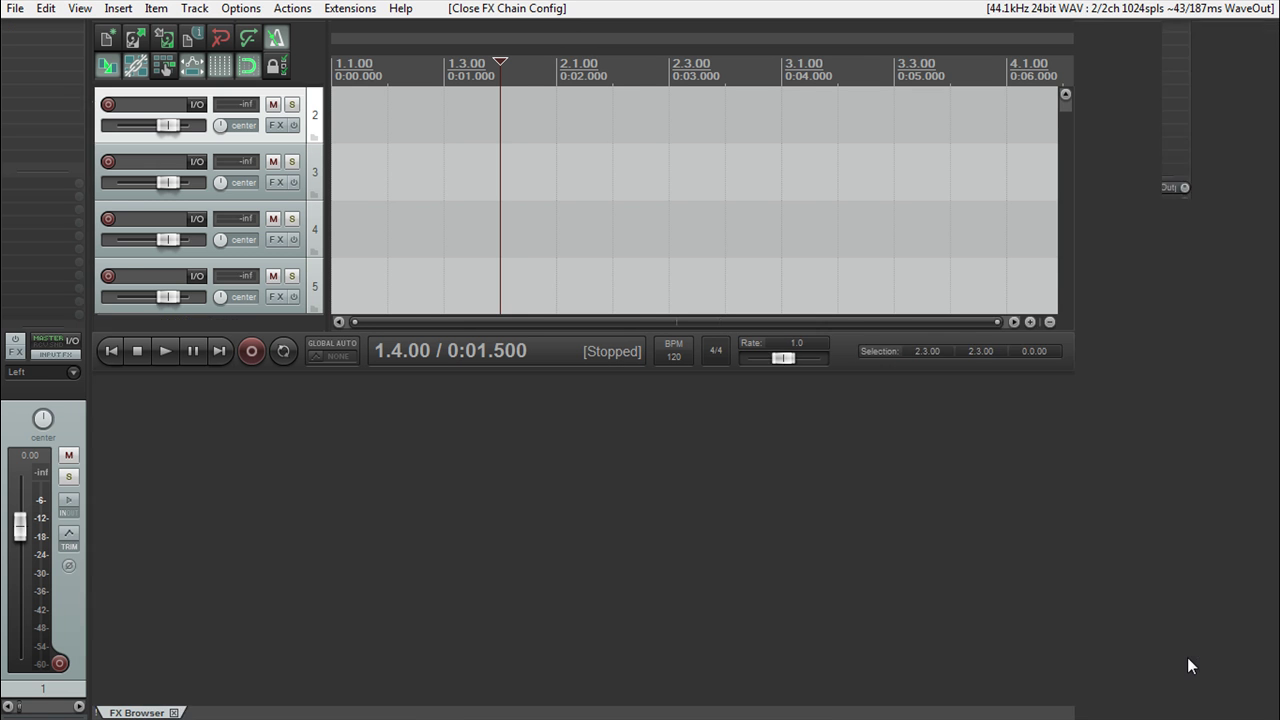
drag(1077, 217, 928, 230)
drag(1074, 193, 1095, 238)
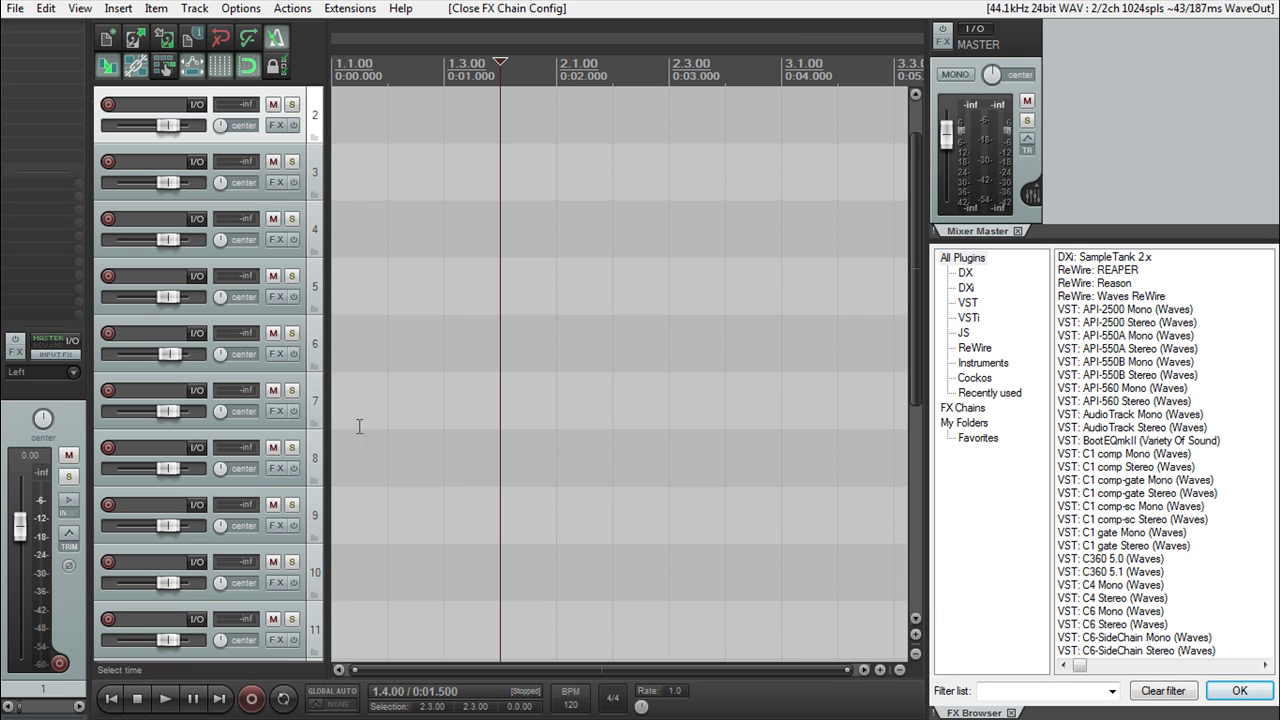
Drag a plugin from the browser onto track 6, then hide the docker
drag(1116, 350, 918, 445)
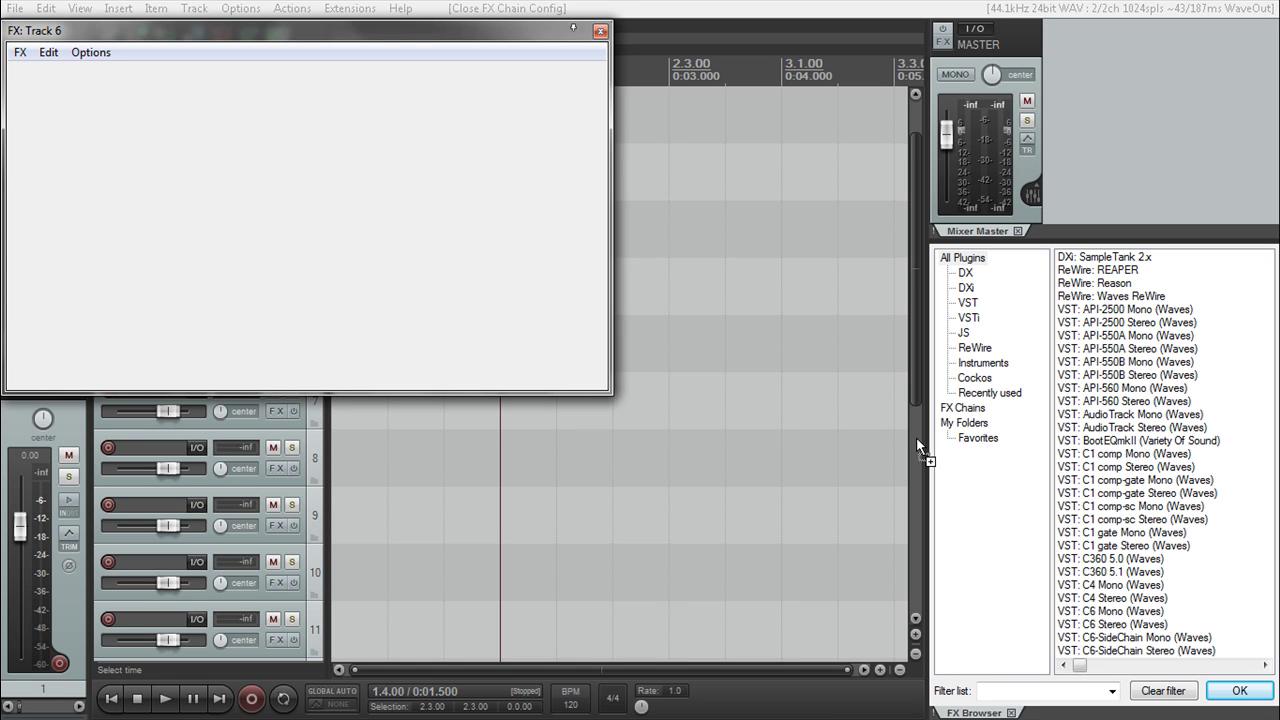
key(Escape)
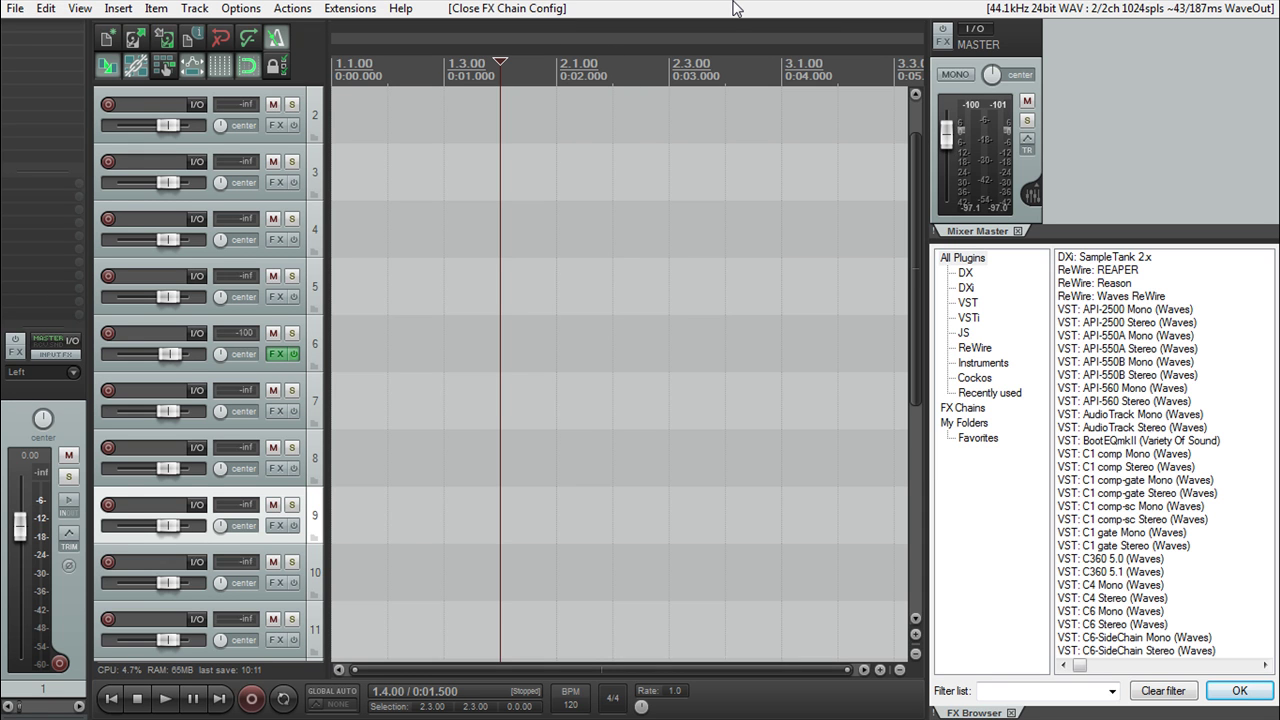
key(alt+d)
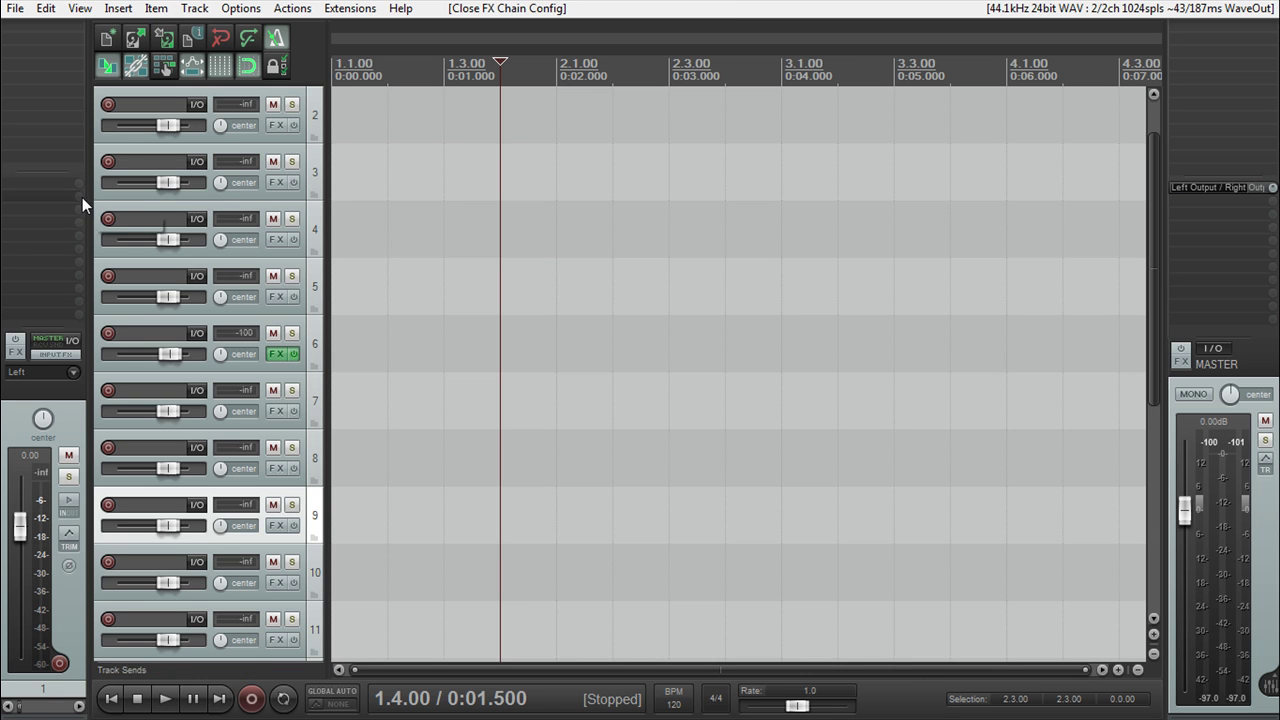
drag(86, 196, 276, 190)
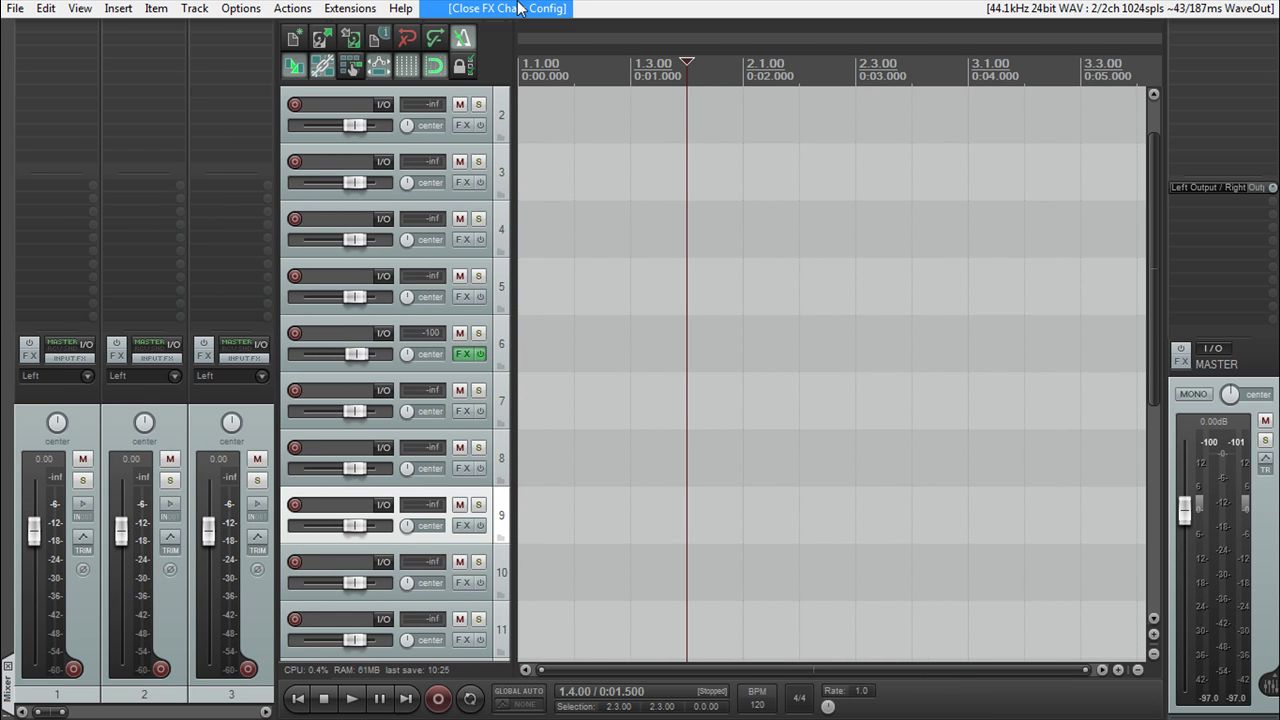